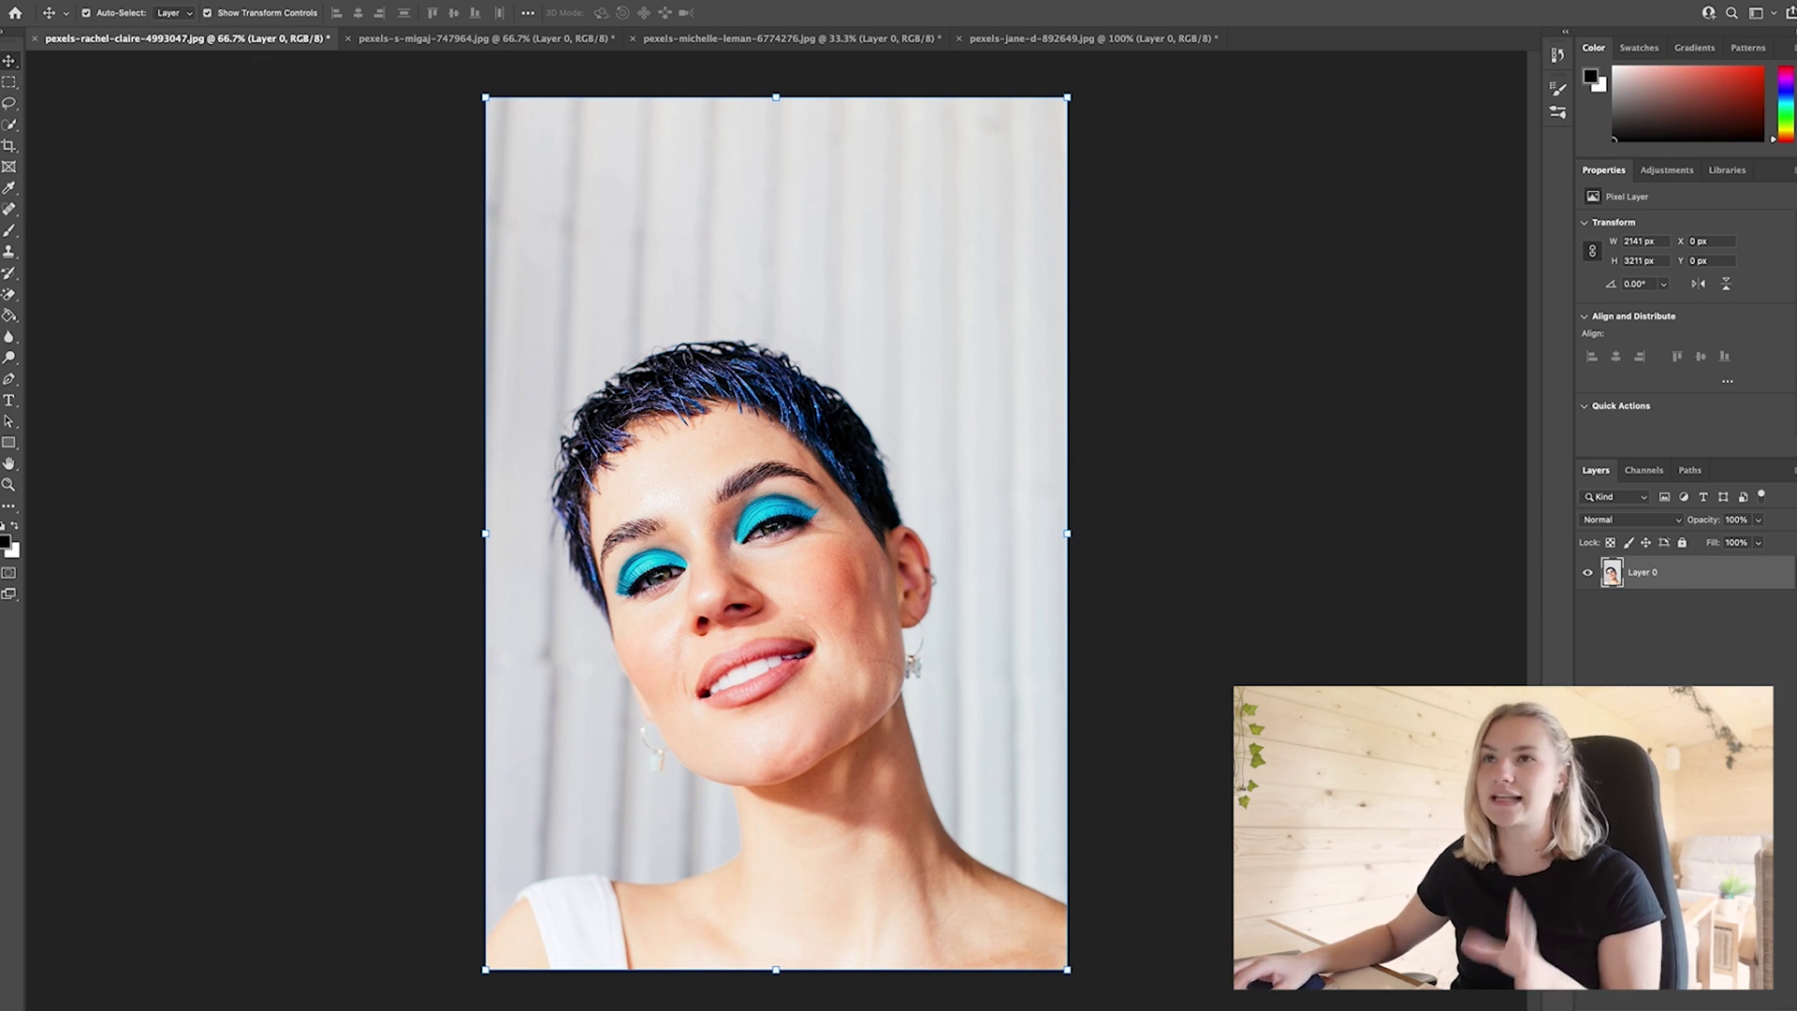
# Open Select and Mask for the portrait and set the view Transparency to 0%
pyautogui.click(211, 0)
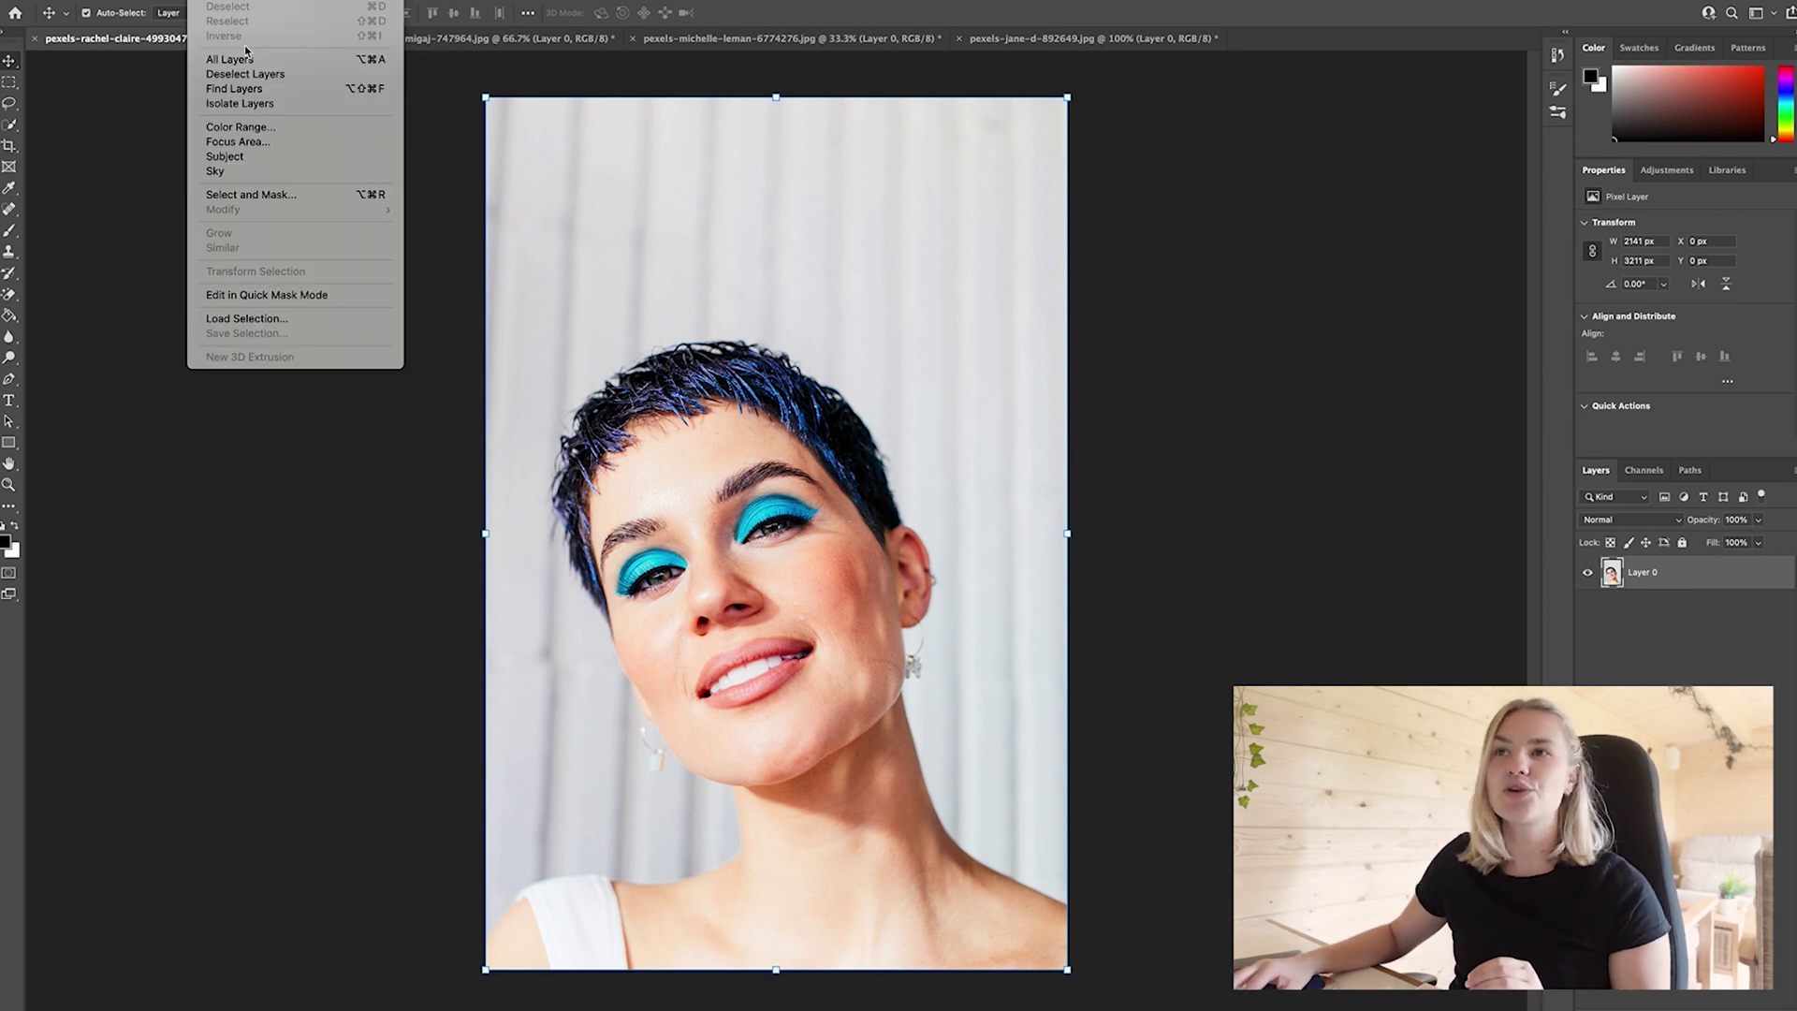
pyautogui.click(253, 197)
pyautogui.moveTo(1602, 198); pyautogui.dragTo(1574, 197)
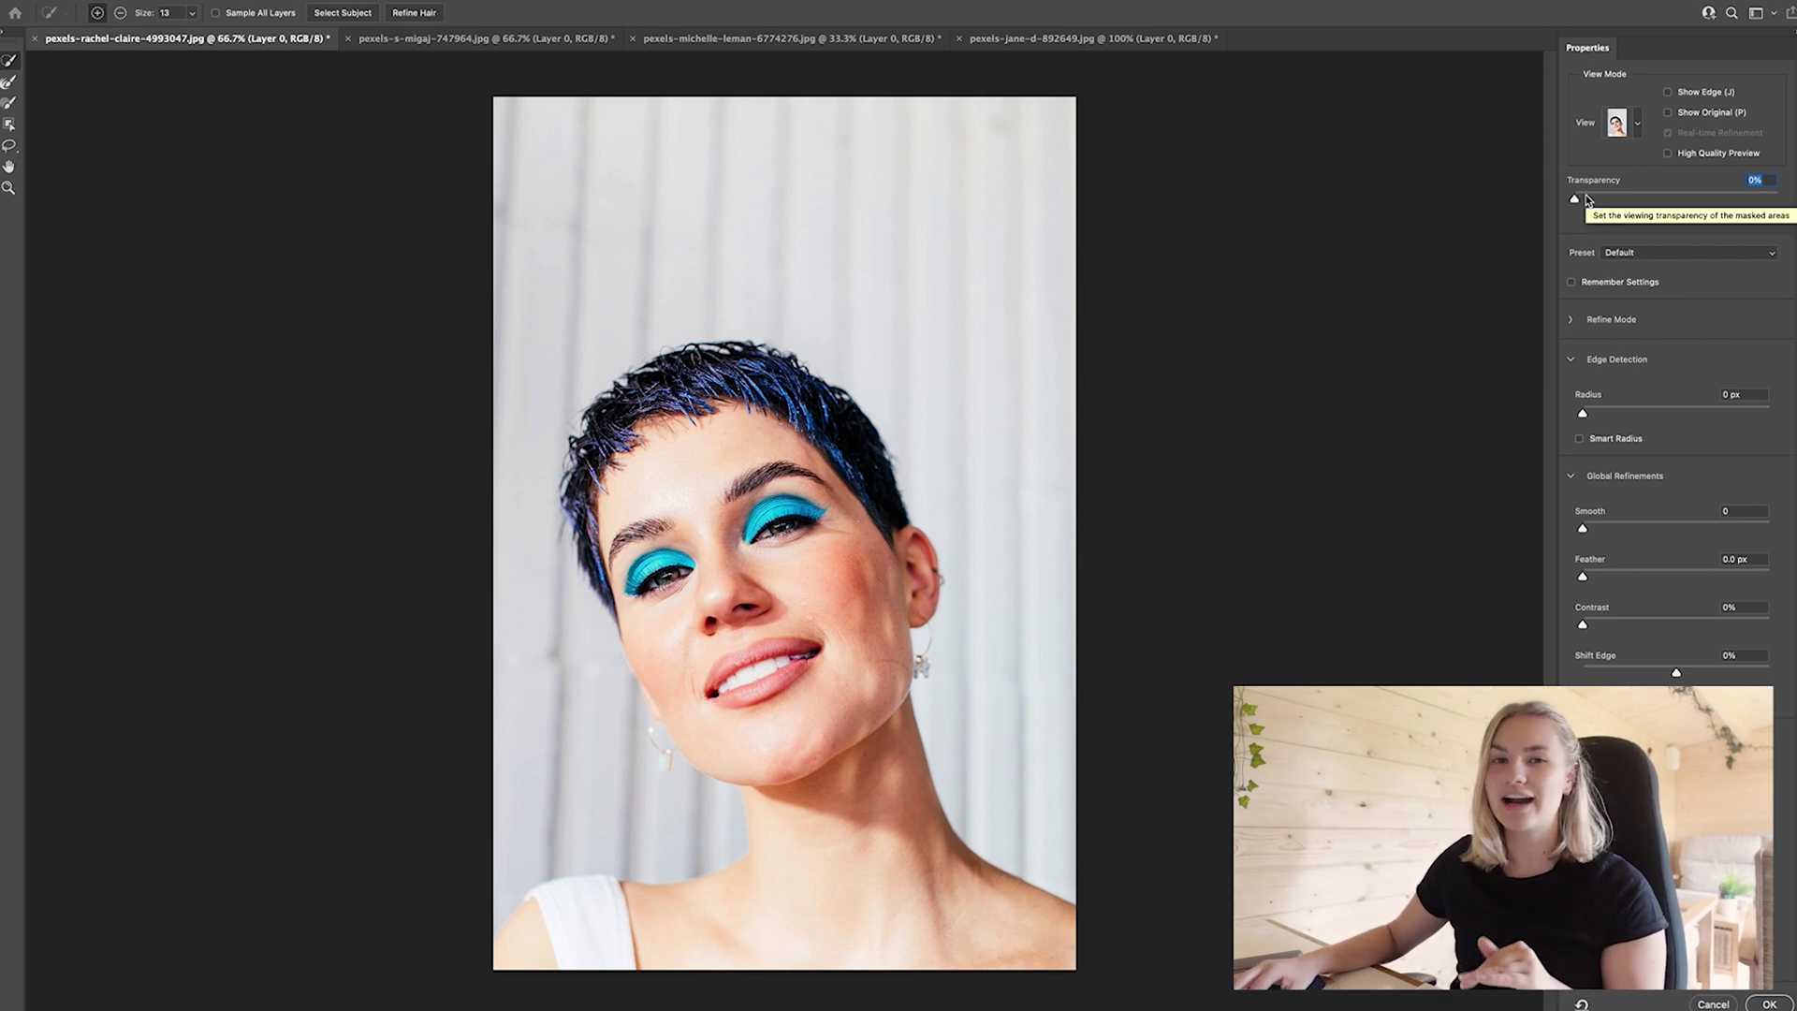
# Set Transparency to 100%, zoom in on the neck, and brush the earring out of the selection
pyautogui.moveTo(1598, 199); pyautogui.dragTo(1777, 198)
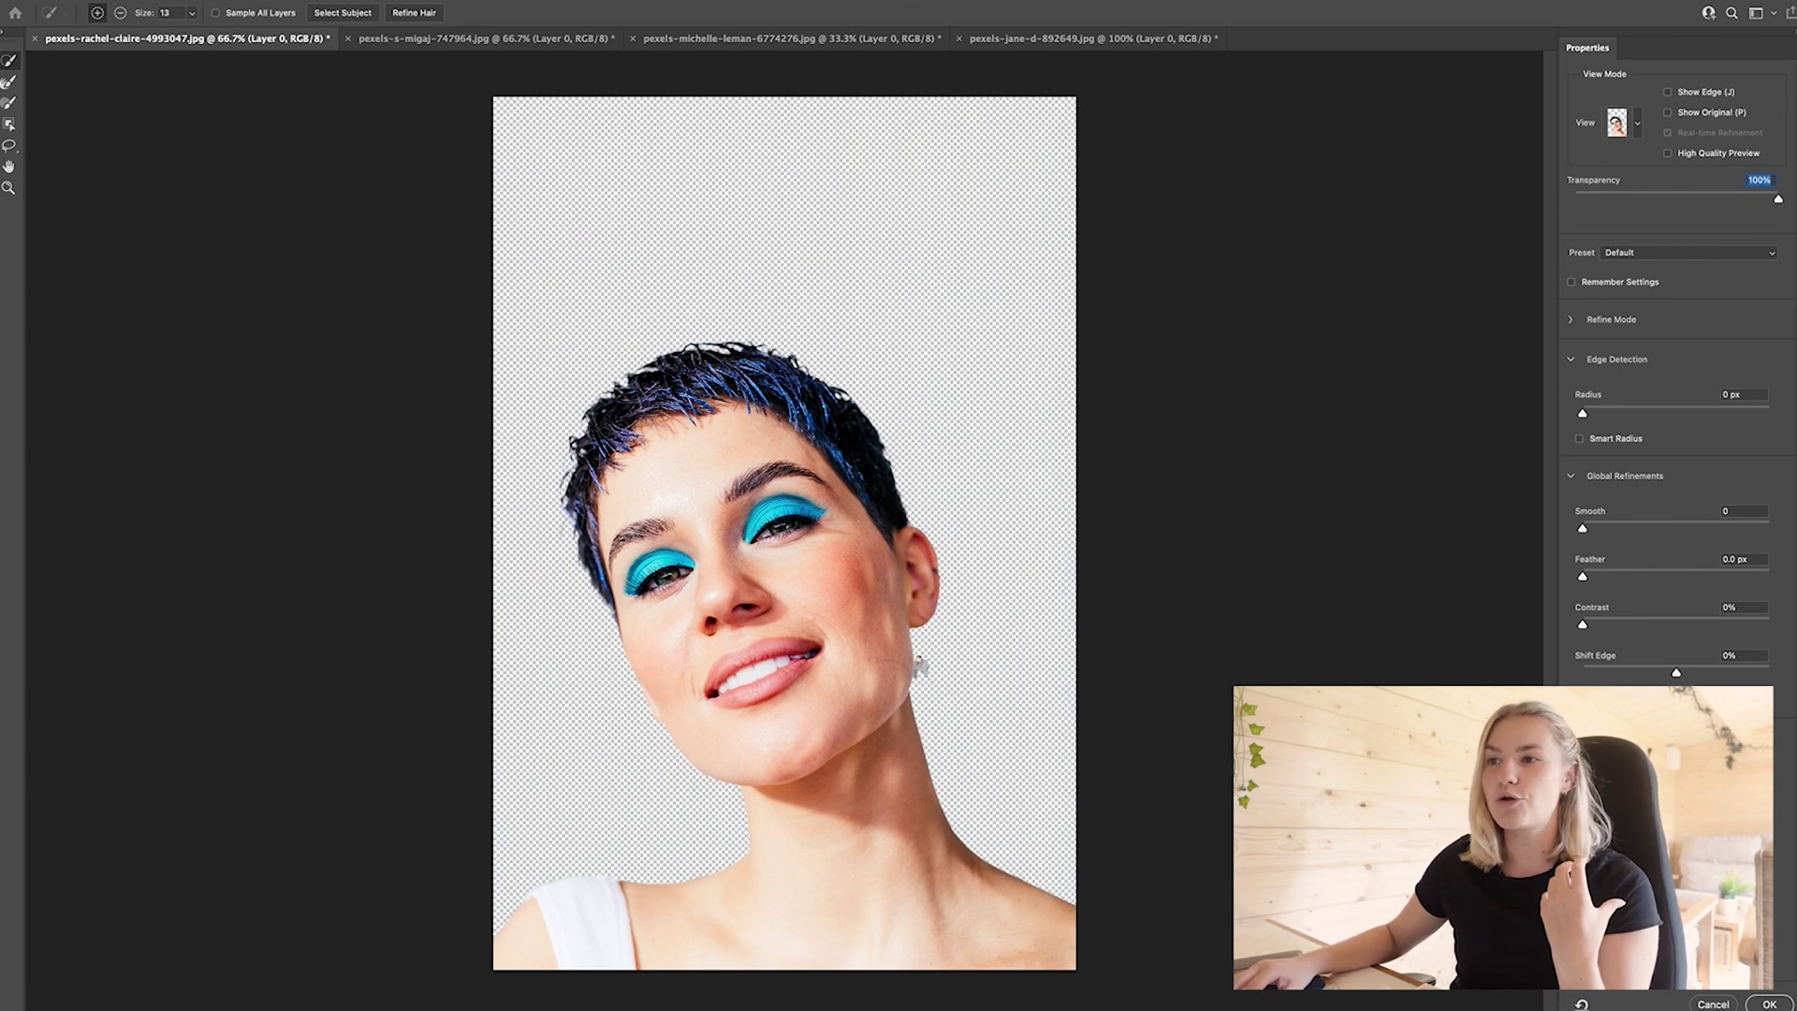
pyautogui.hotkey('ctrl', '+')
pyautogui.hotkey('ctrl', '+')
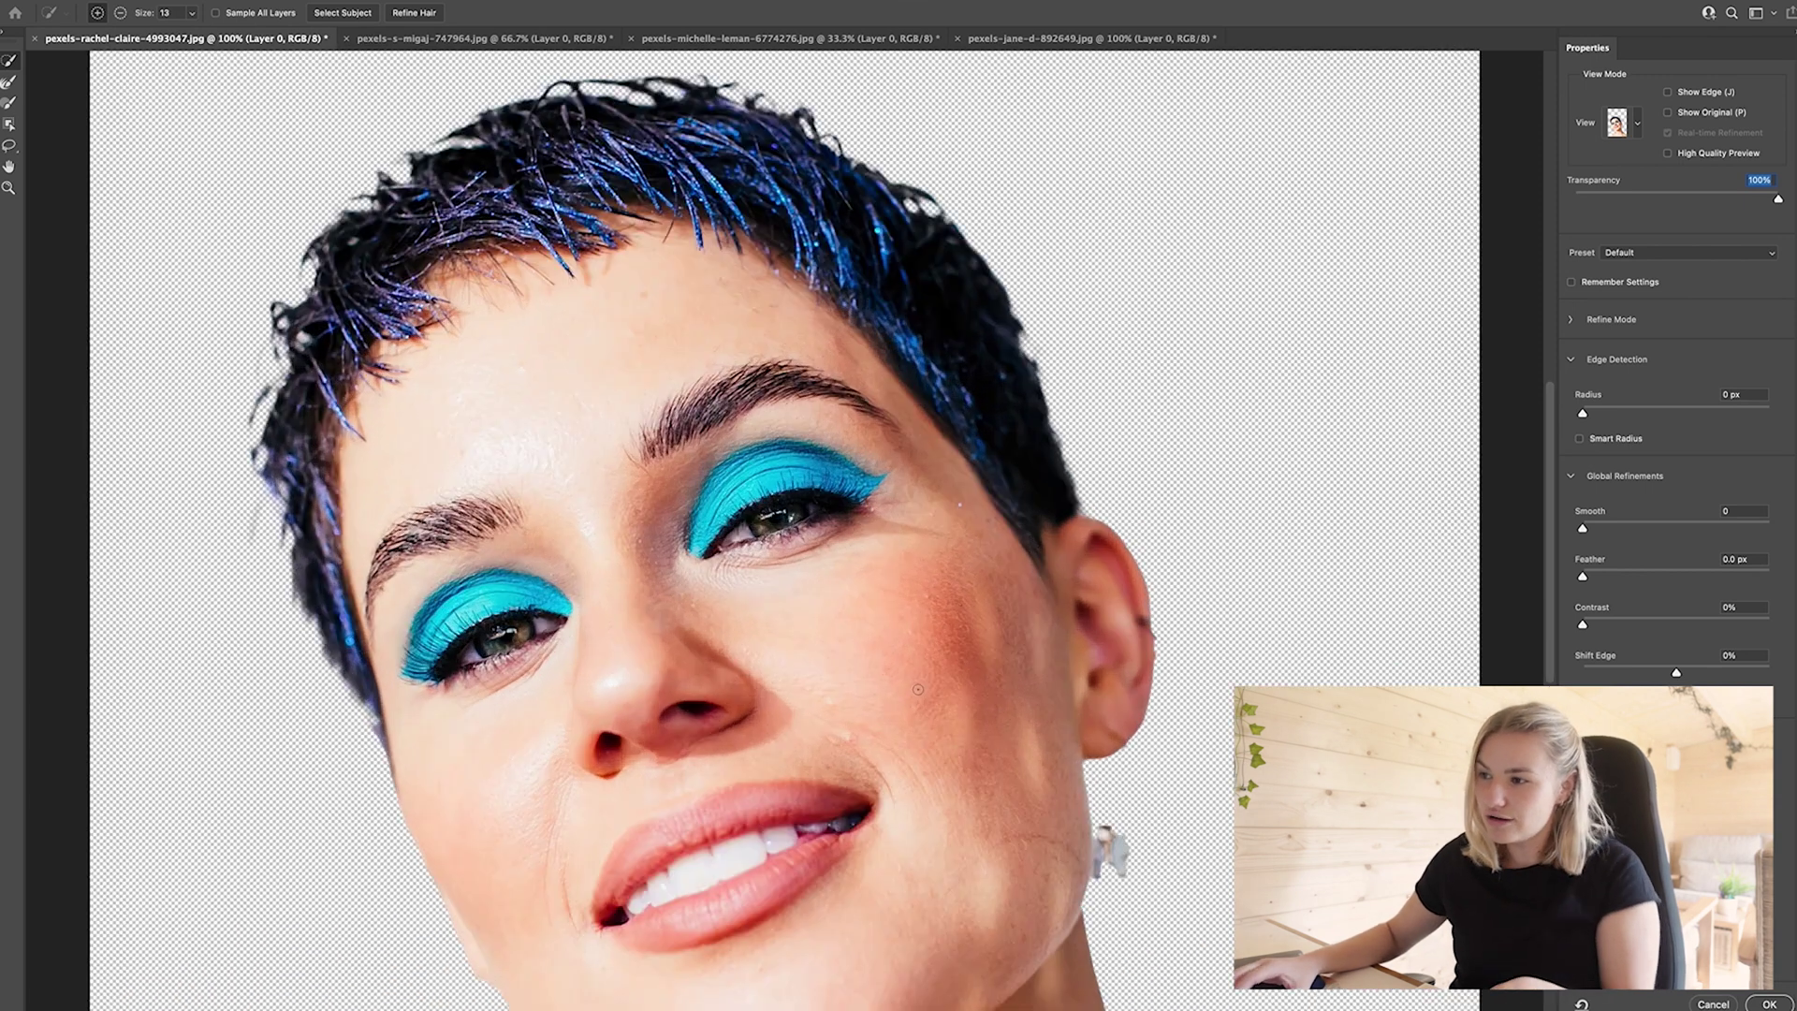
pyautogui.moveTo(1083, 742); pyautogui.dragTo(1010, 517)
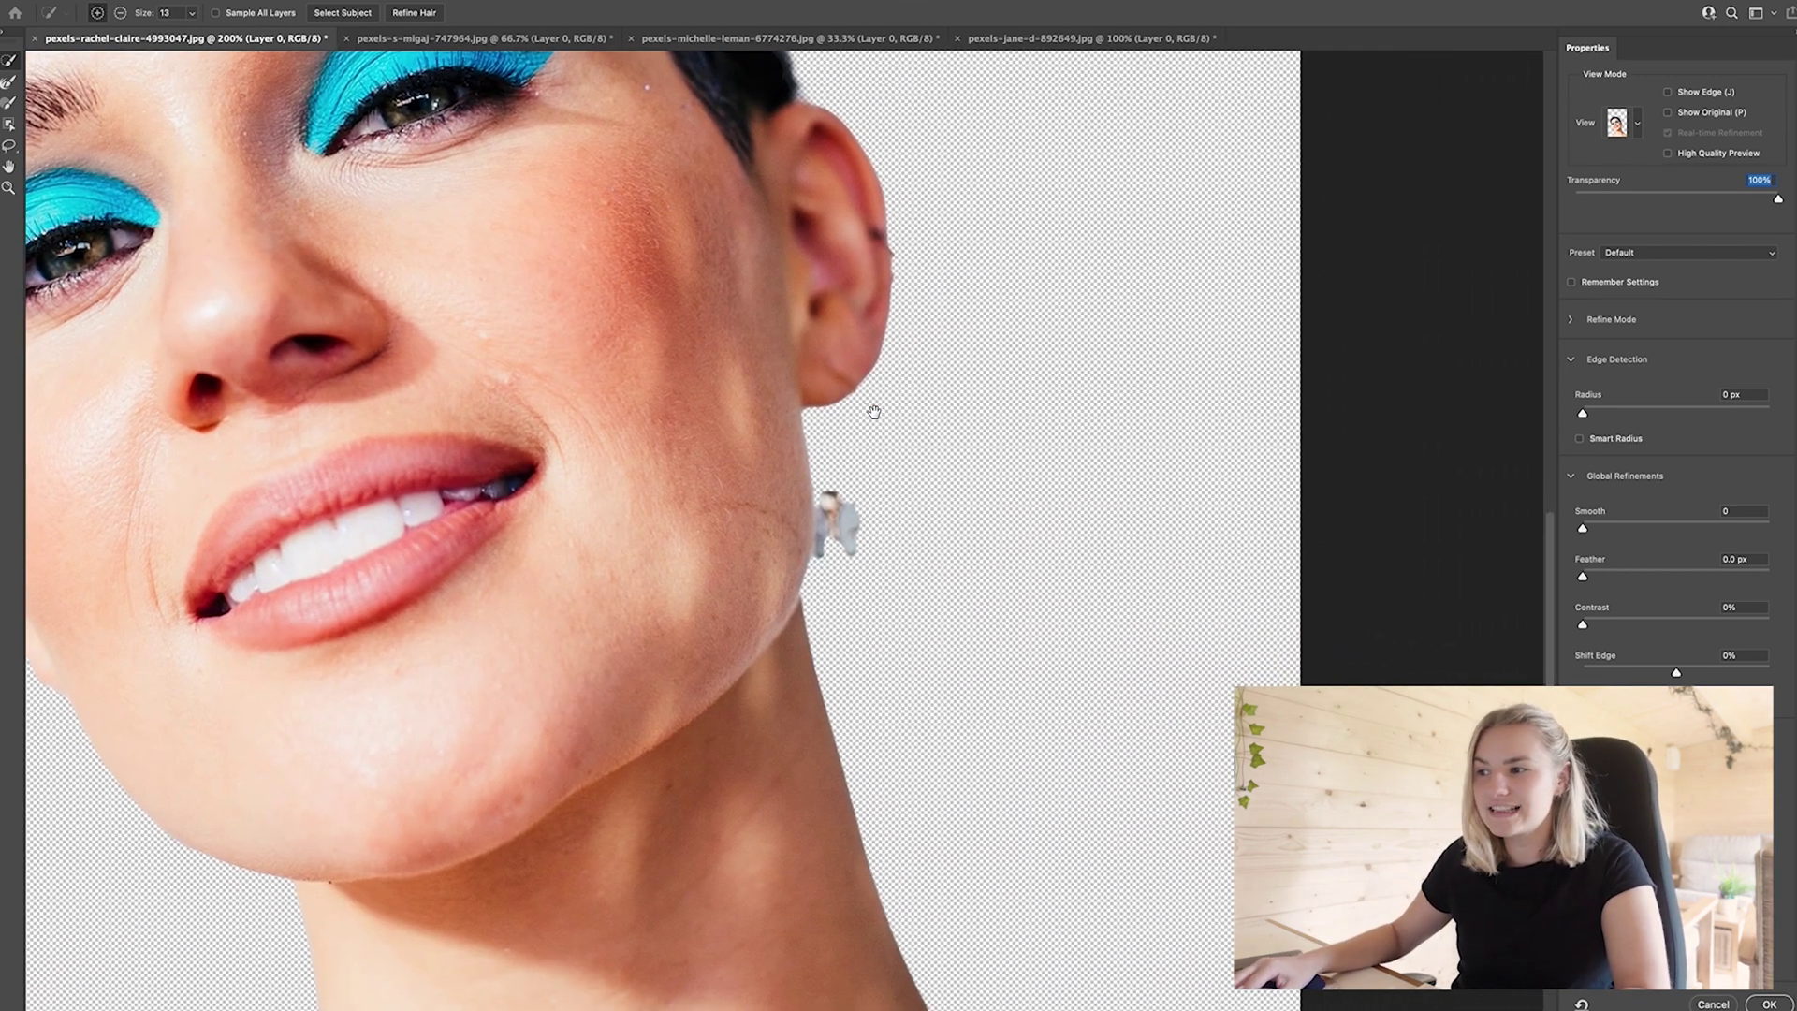
pyautogui.moveTo(922, 472); pyautogui.dragTo(995, 474)
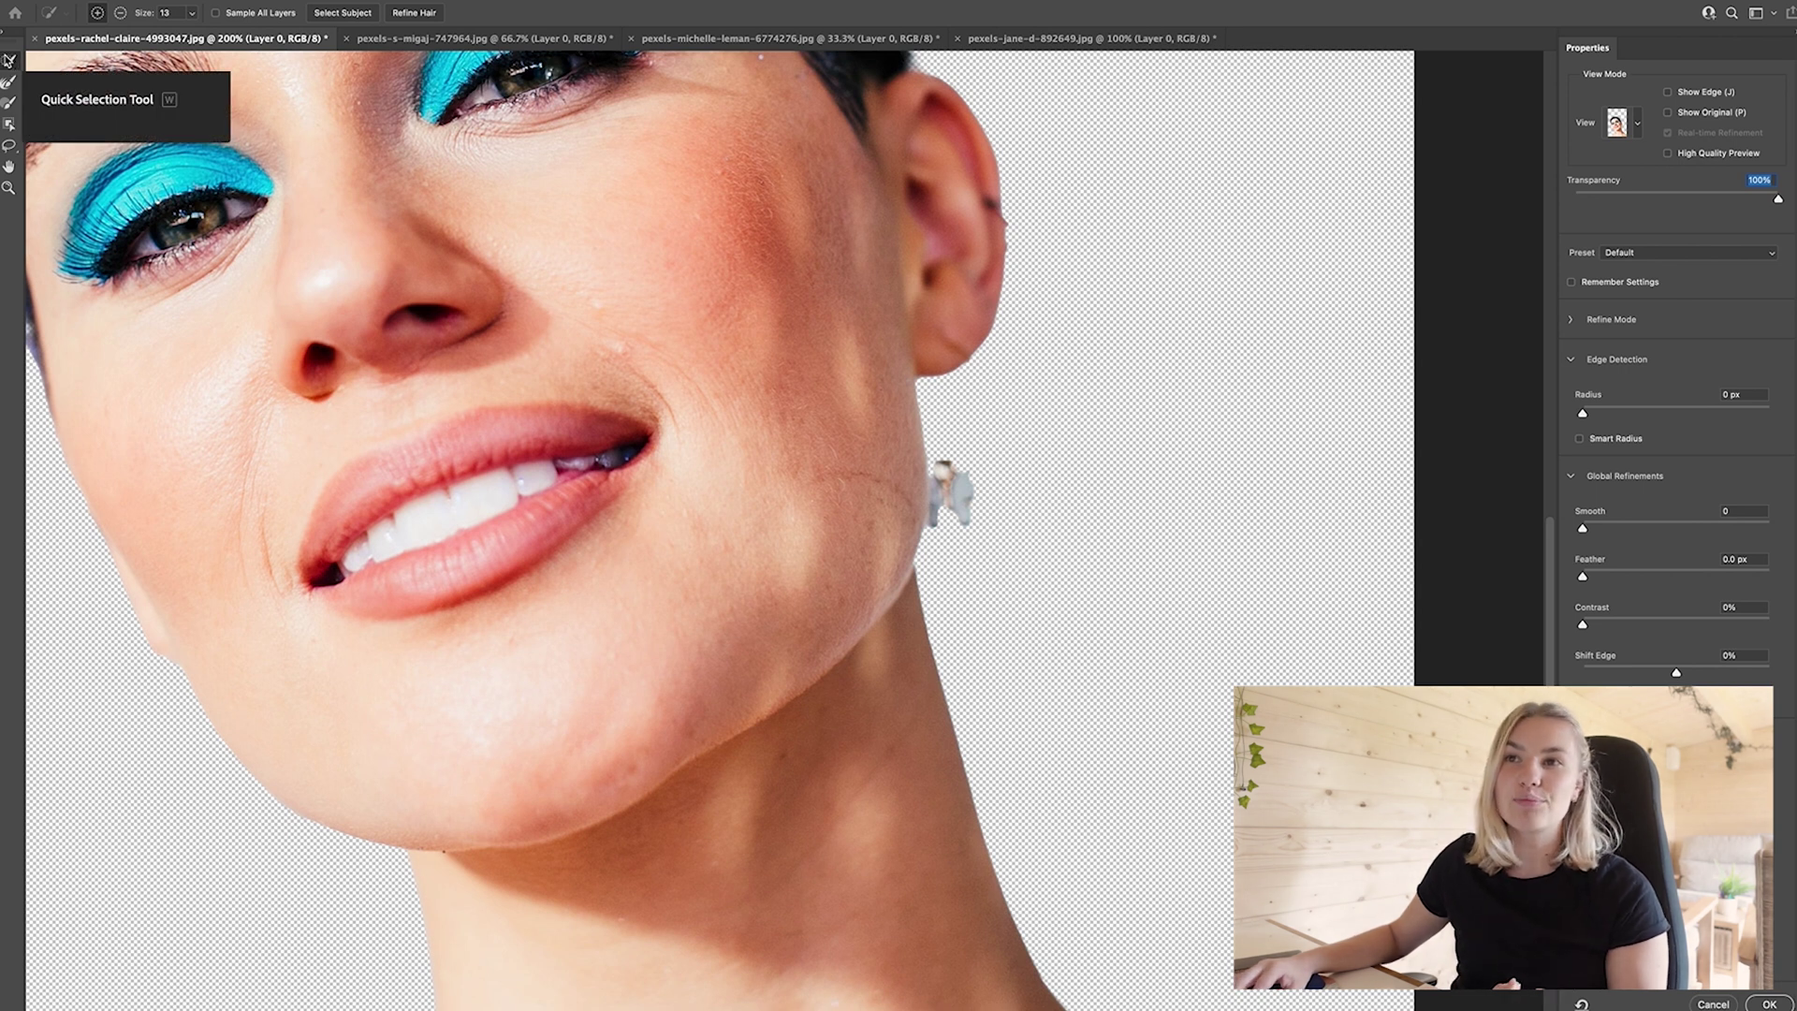
pyautogui.click(121, 16)
pyautogui.moveTo(959, 479)
pyautogui.mouseDown()
pyautogui.moveTo(958, 500)
pyautogui.moveTo(922, 496)
pyautogui.moveTo(940, 524)
pyautogui.mouseUp()
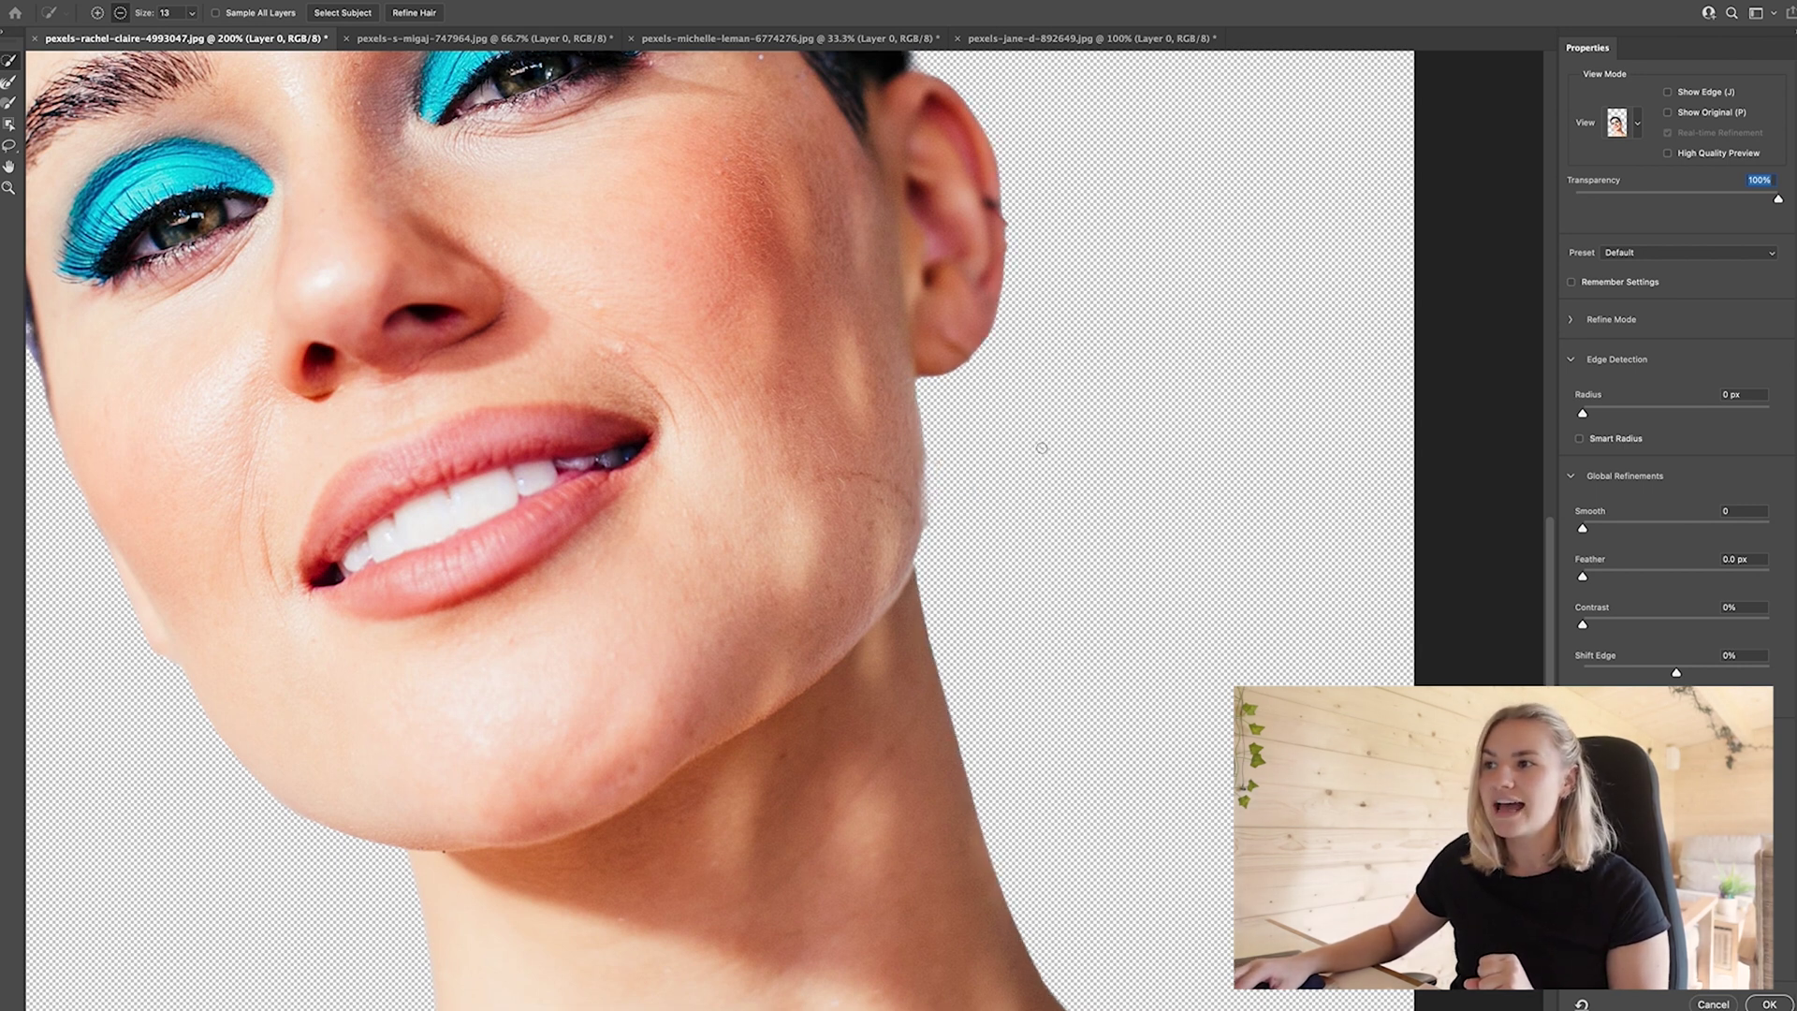
# Refine the cutout edge along the jaw and neck in add mode, then zoom back out
pyautogui.click(96, 12)
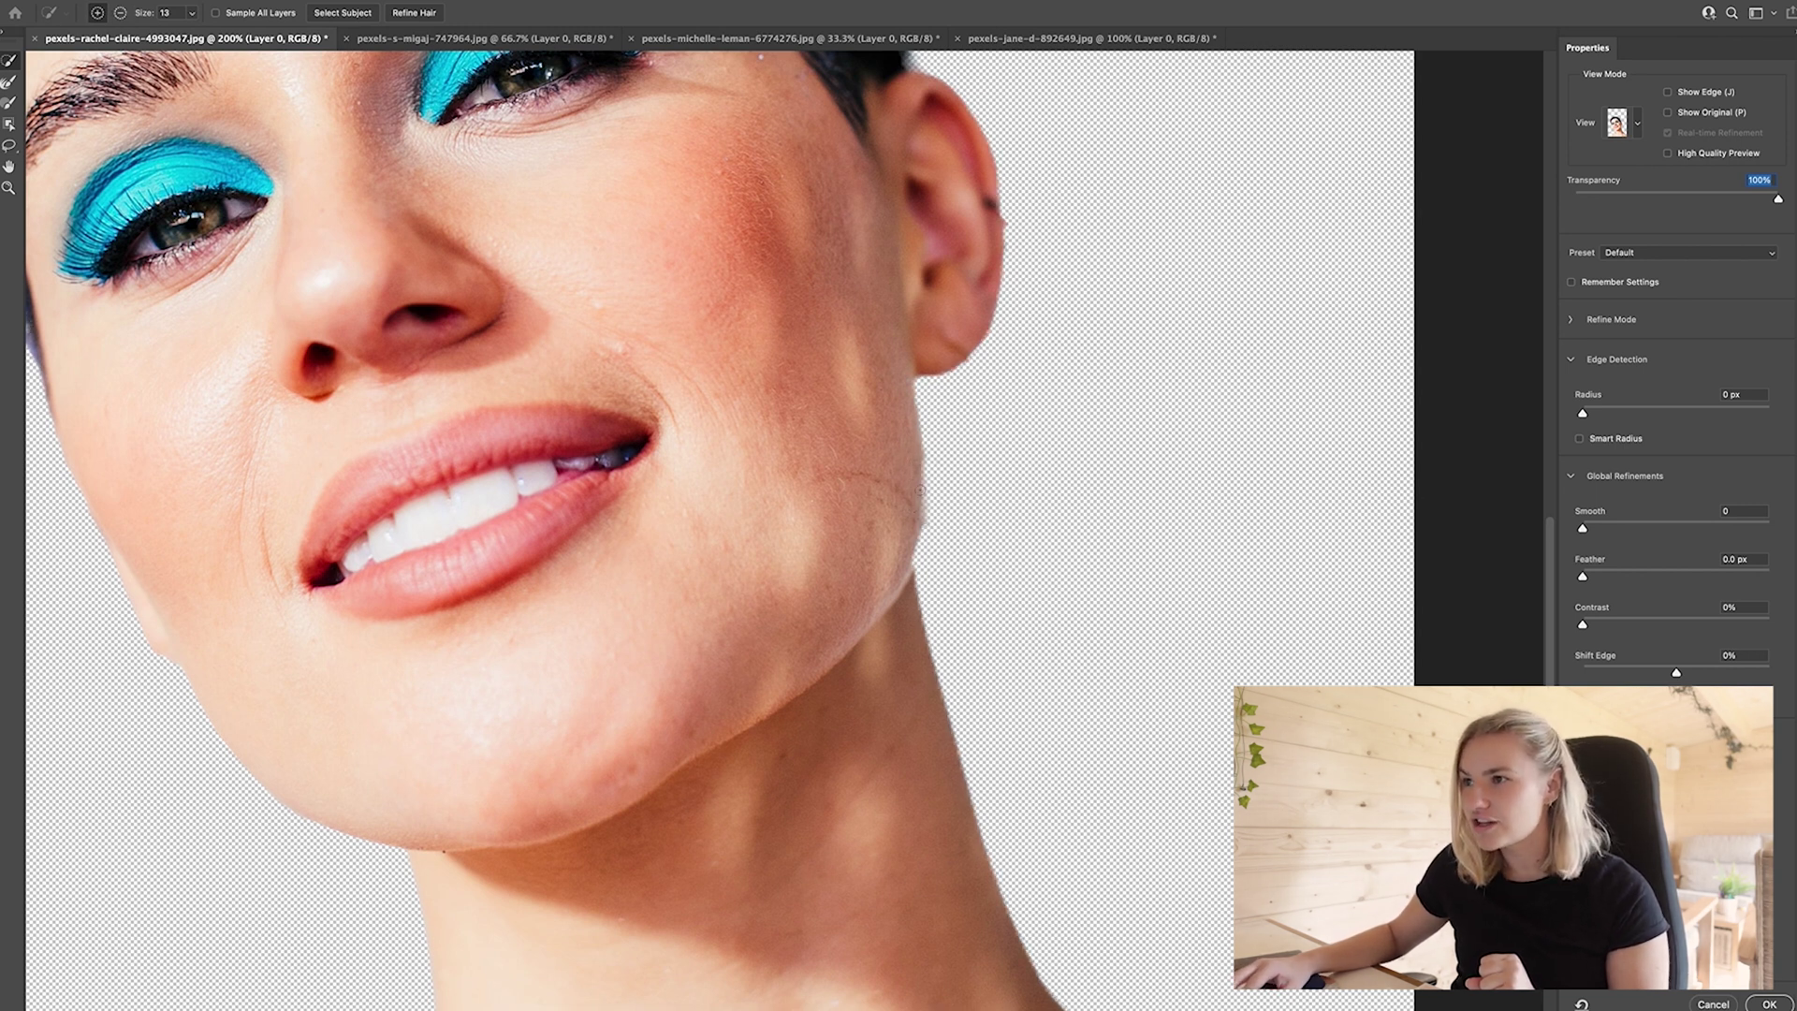
pyautogui.moveTo(905, 540); pyautogui.dragTo(908, 533)
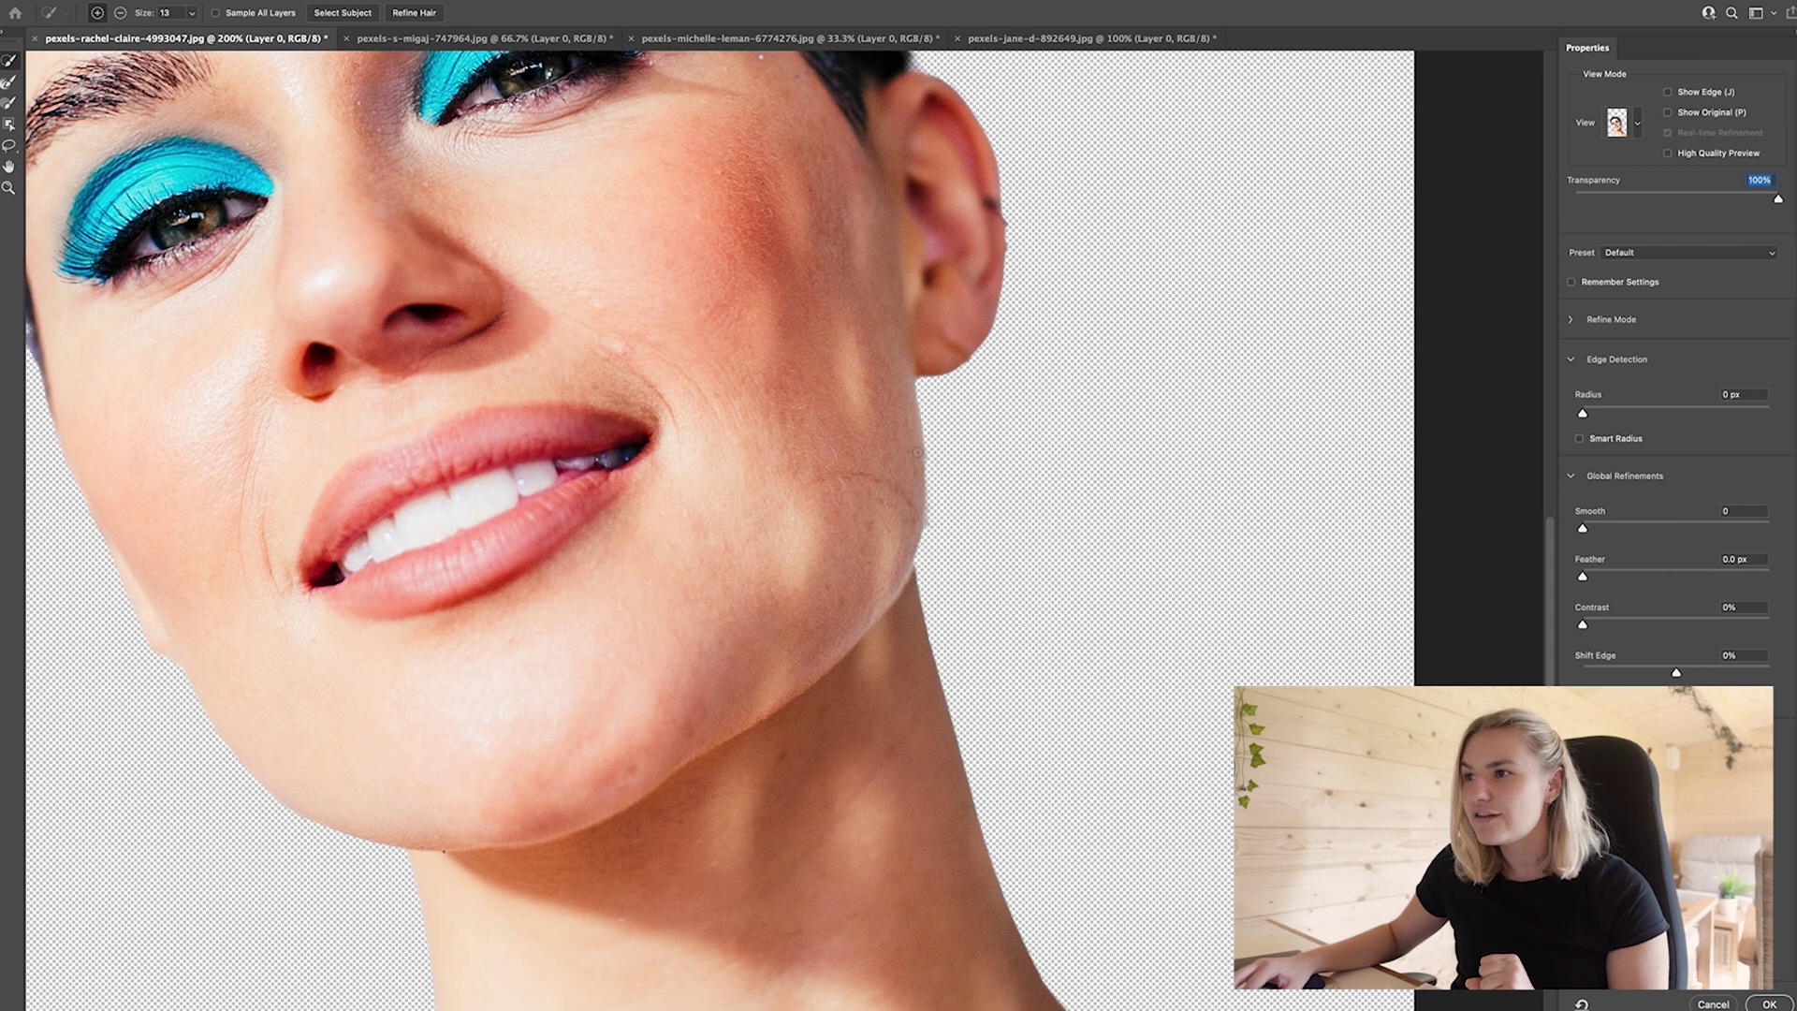
pyautogui.moveTo(901, 571); pyautogui.dragTo(912, 462)
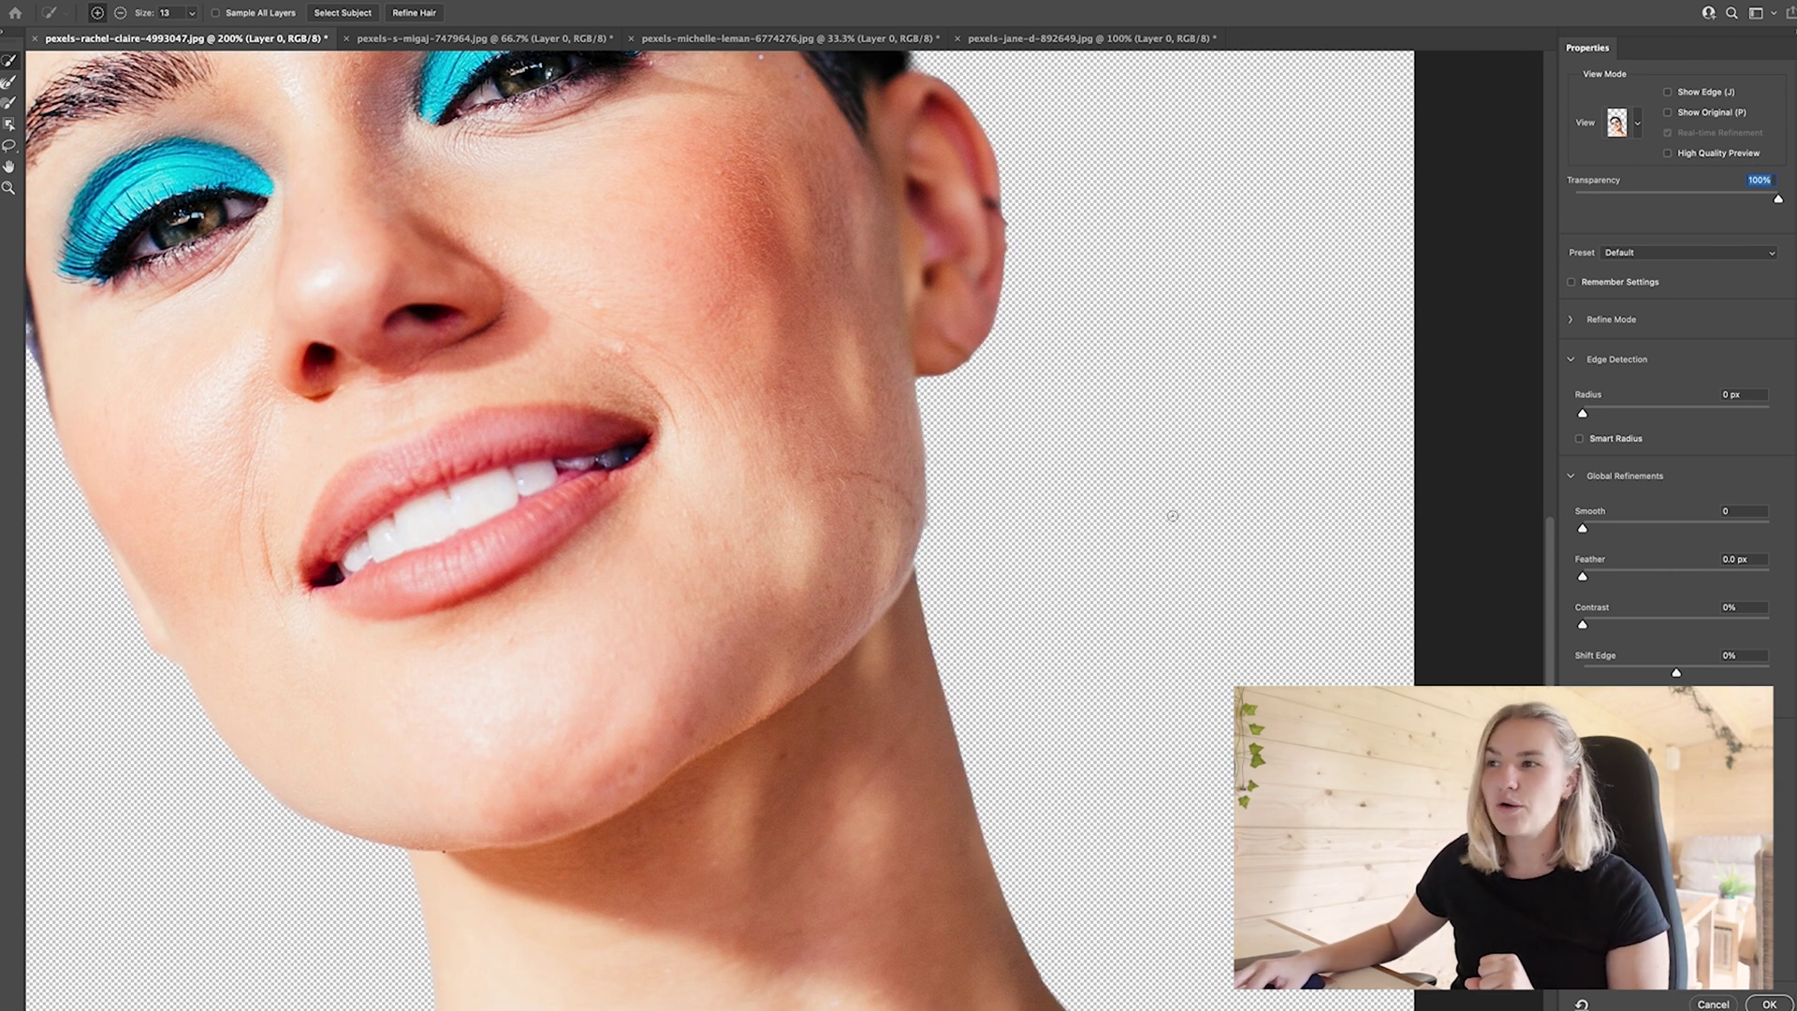
pyautogui.press('super+minus')
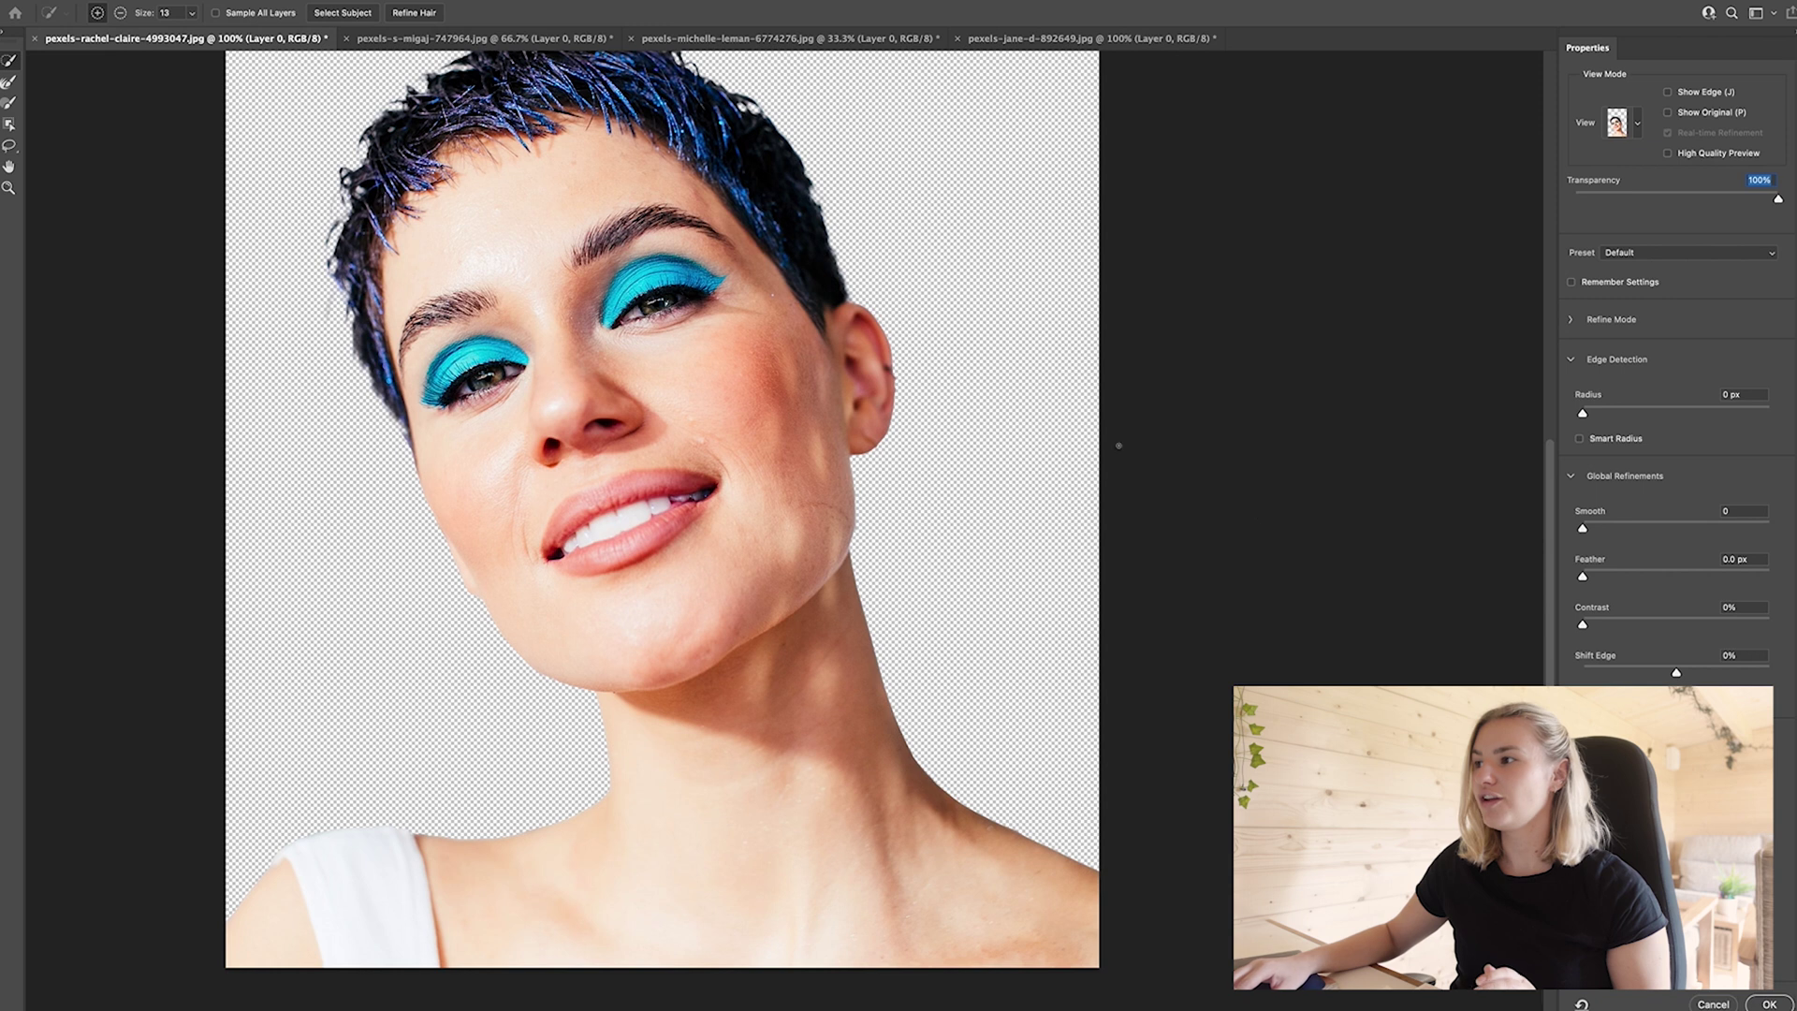
# Apply Smooth 16, Feather 1.5 px and Decontaminate Colors, outputting a new layer with layer mask
pyautogui.hotkey('ctrl', '-')
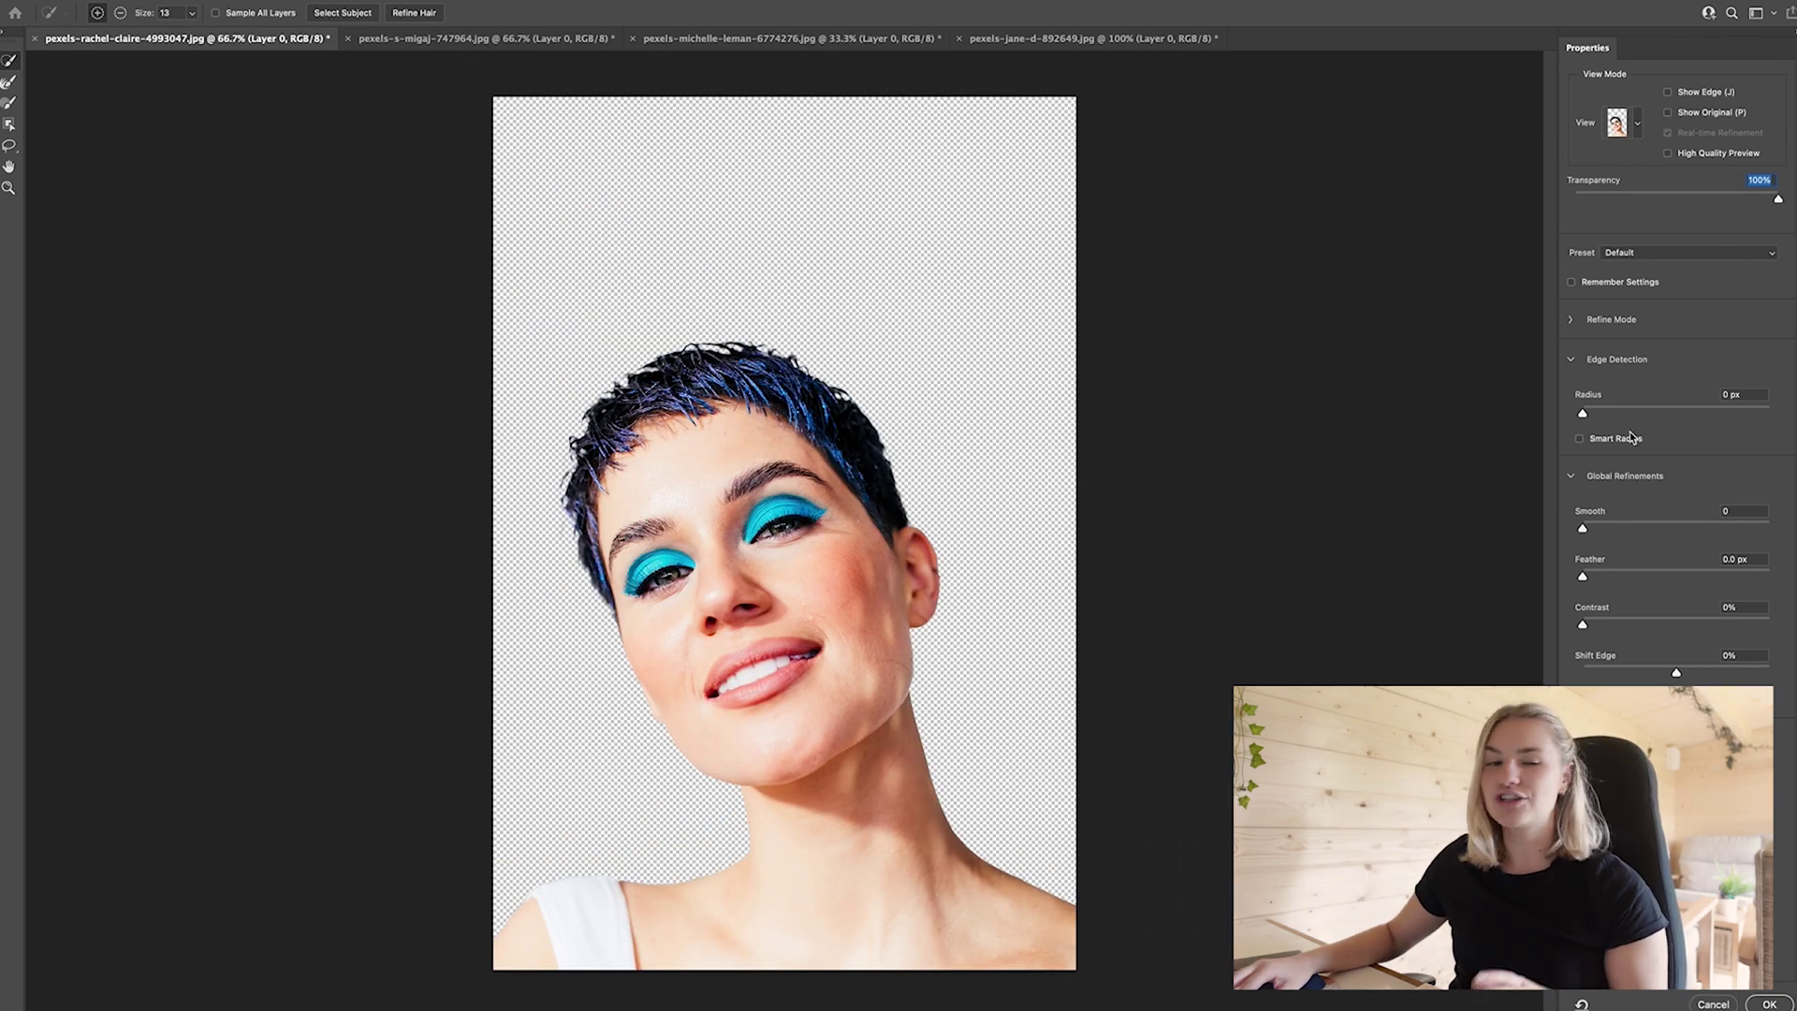
pyautogui.moveTo(1604, 529); pyautogui.dragTo(1658, 529)
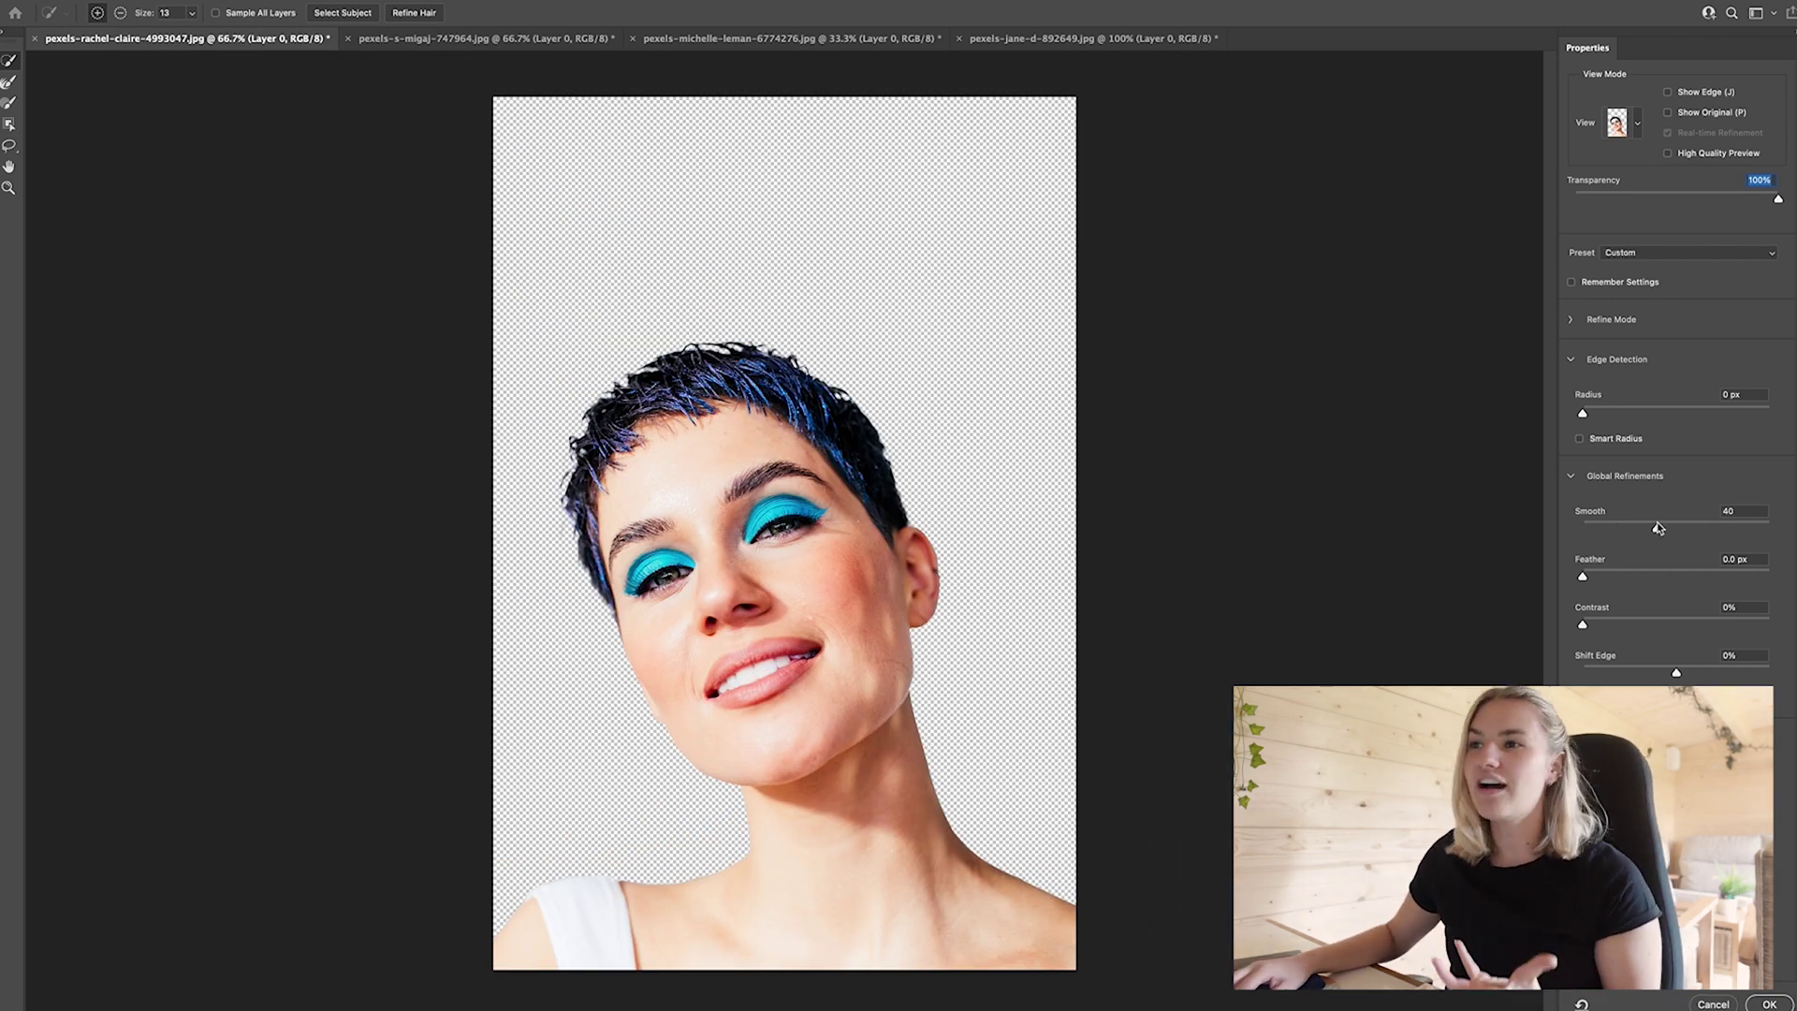
pyautogui.click(1691, 528)
pyautogui.moveTo(1691, 529); pyautogui.dragTo(1597, 576)
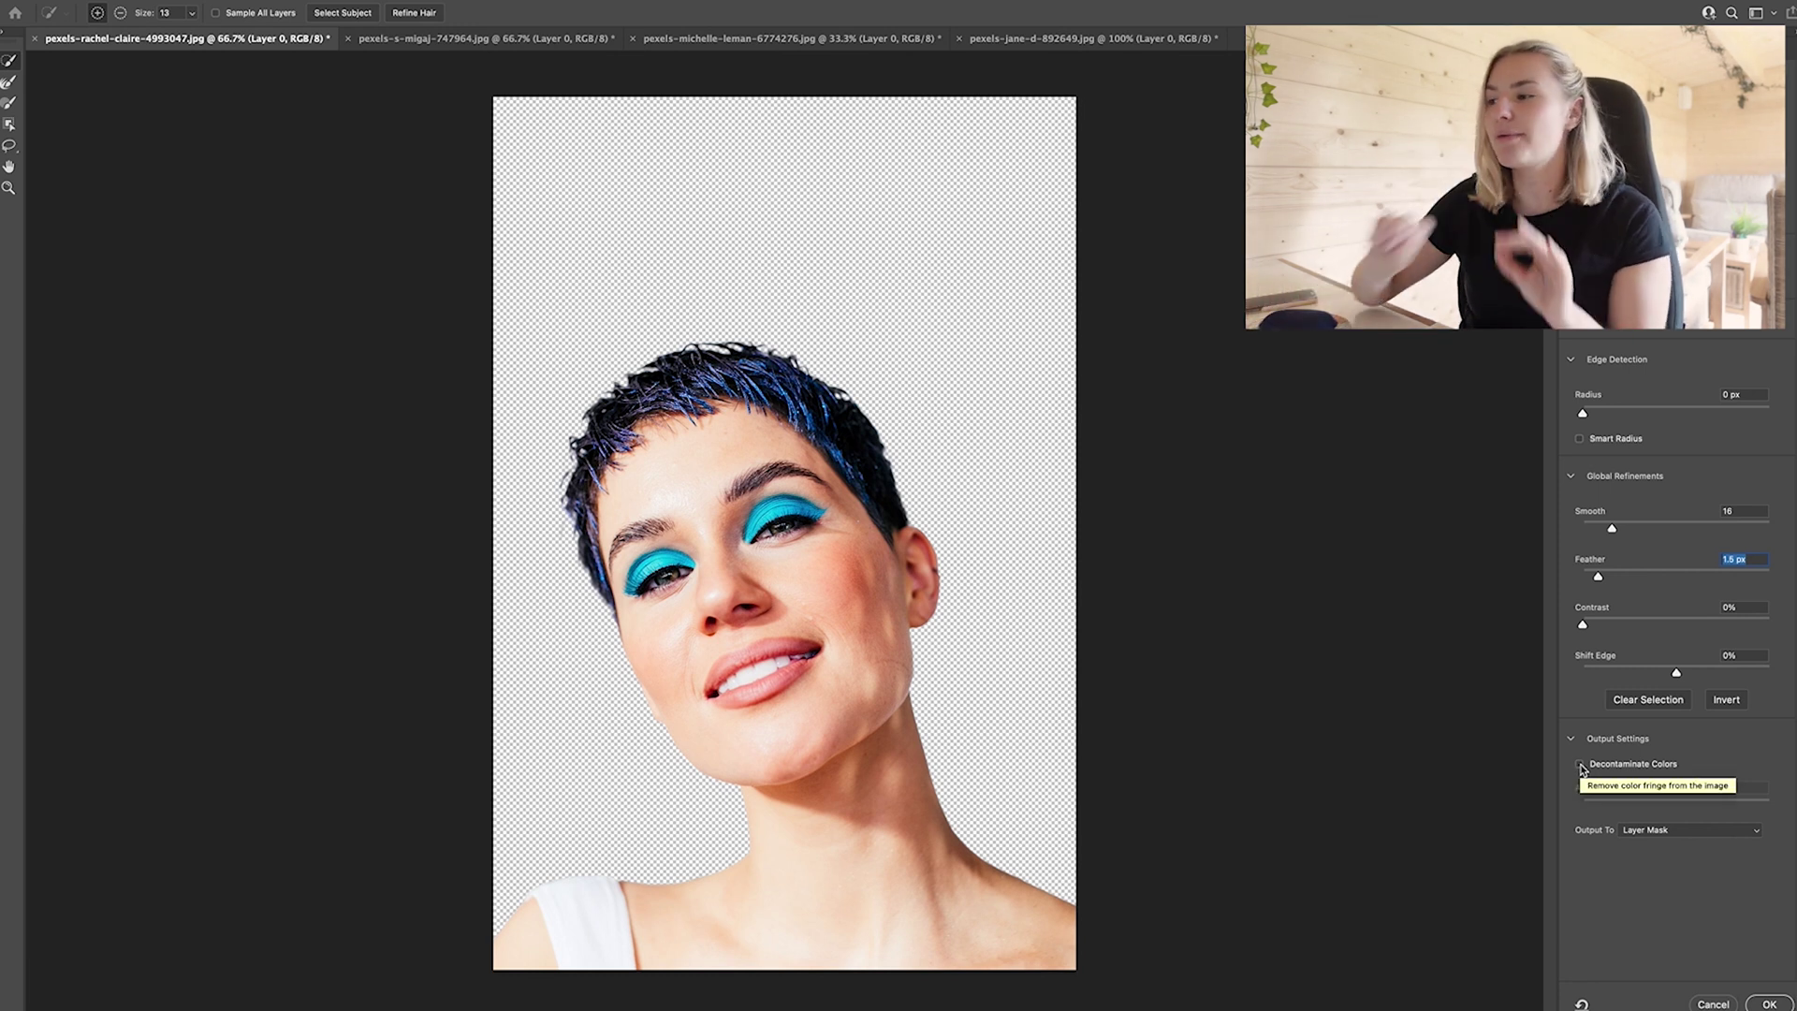
pyautogui.click(1581, 764)
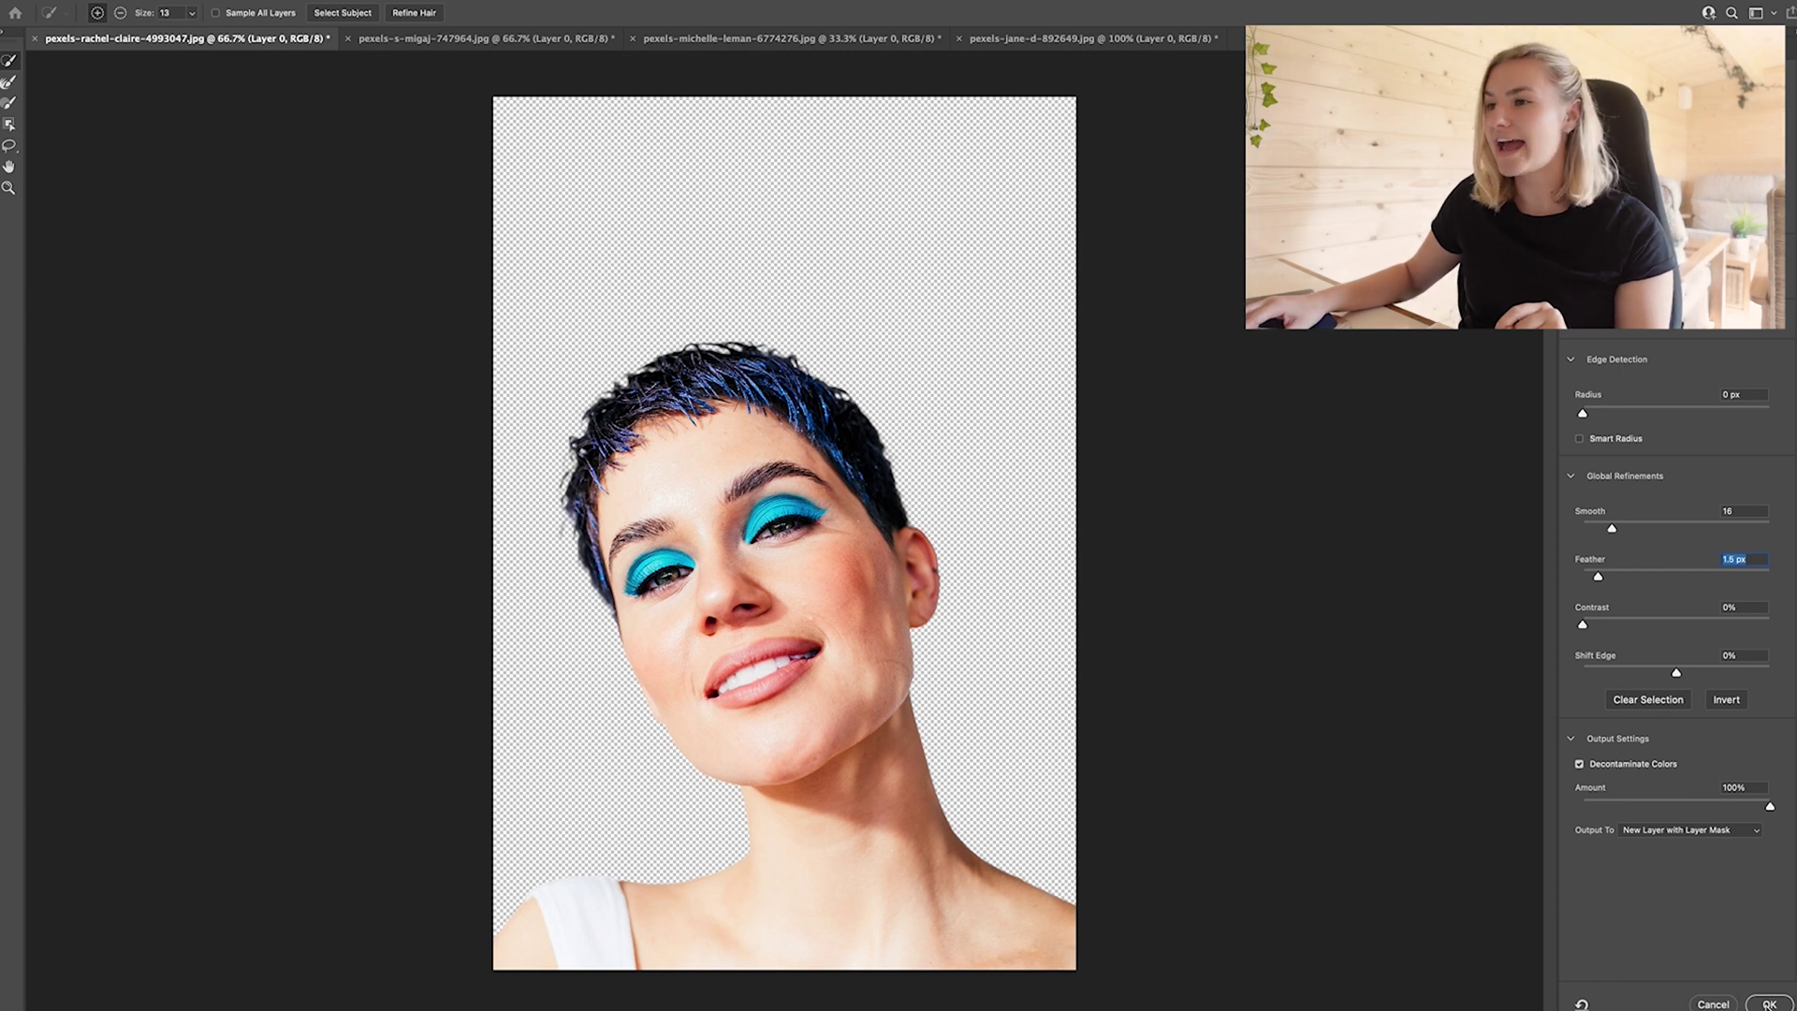
pyautogui.click(1769, 1004)
# Deselect the cutout layer and turn on Auto-Select
pyautogui.click(1247, 621)
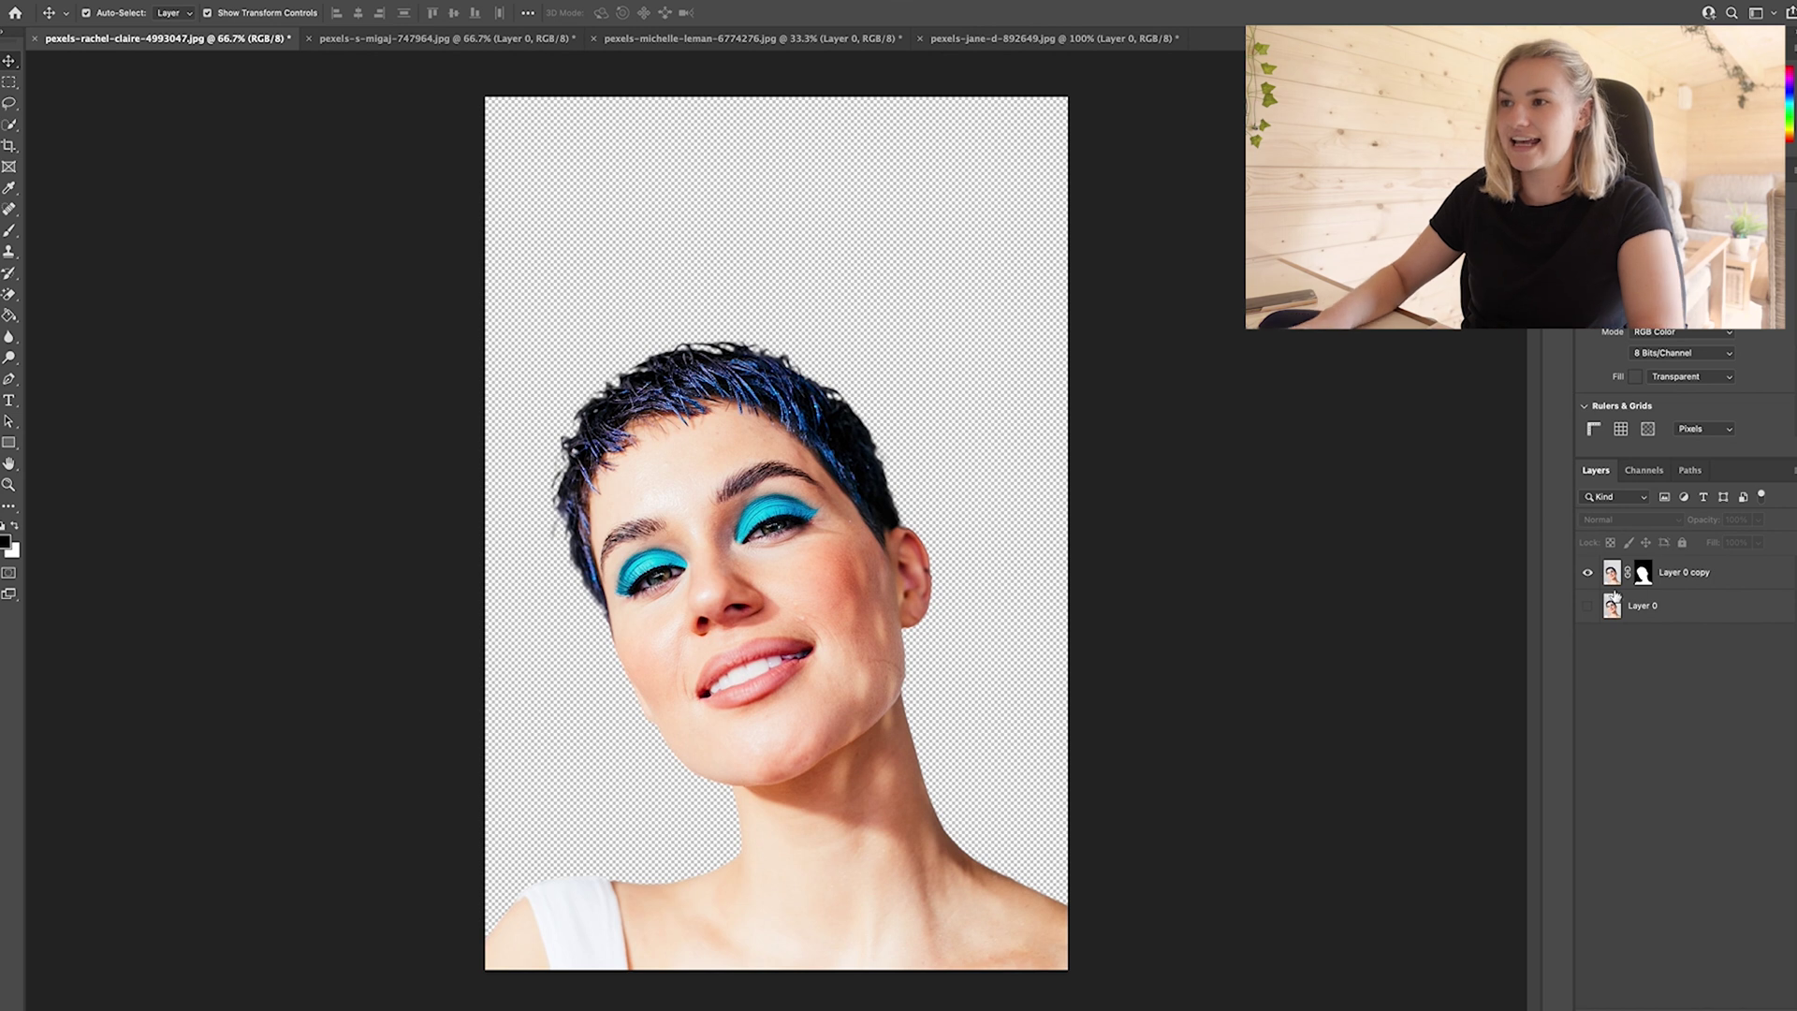
pyautogui.press('ctrl')
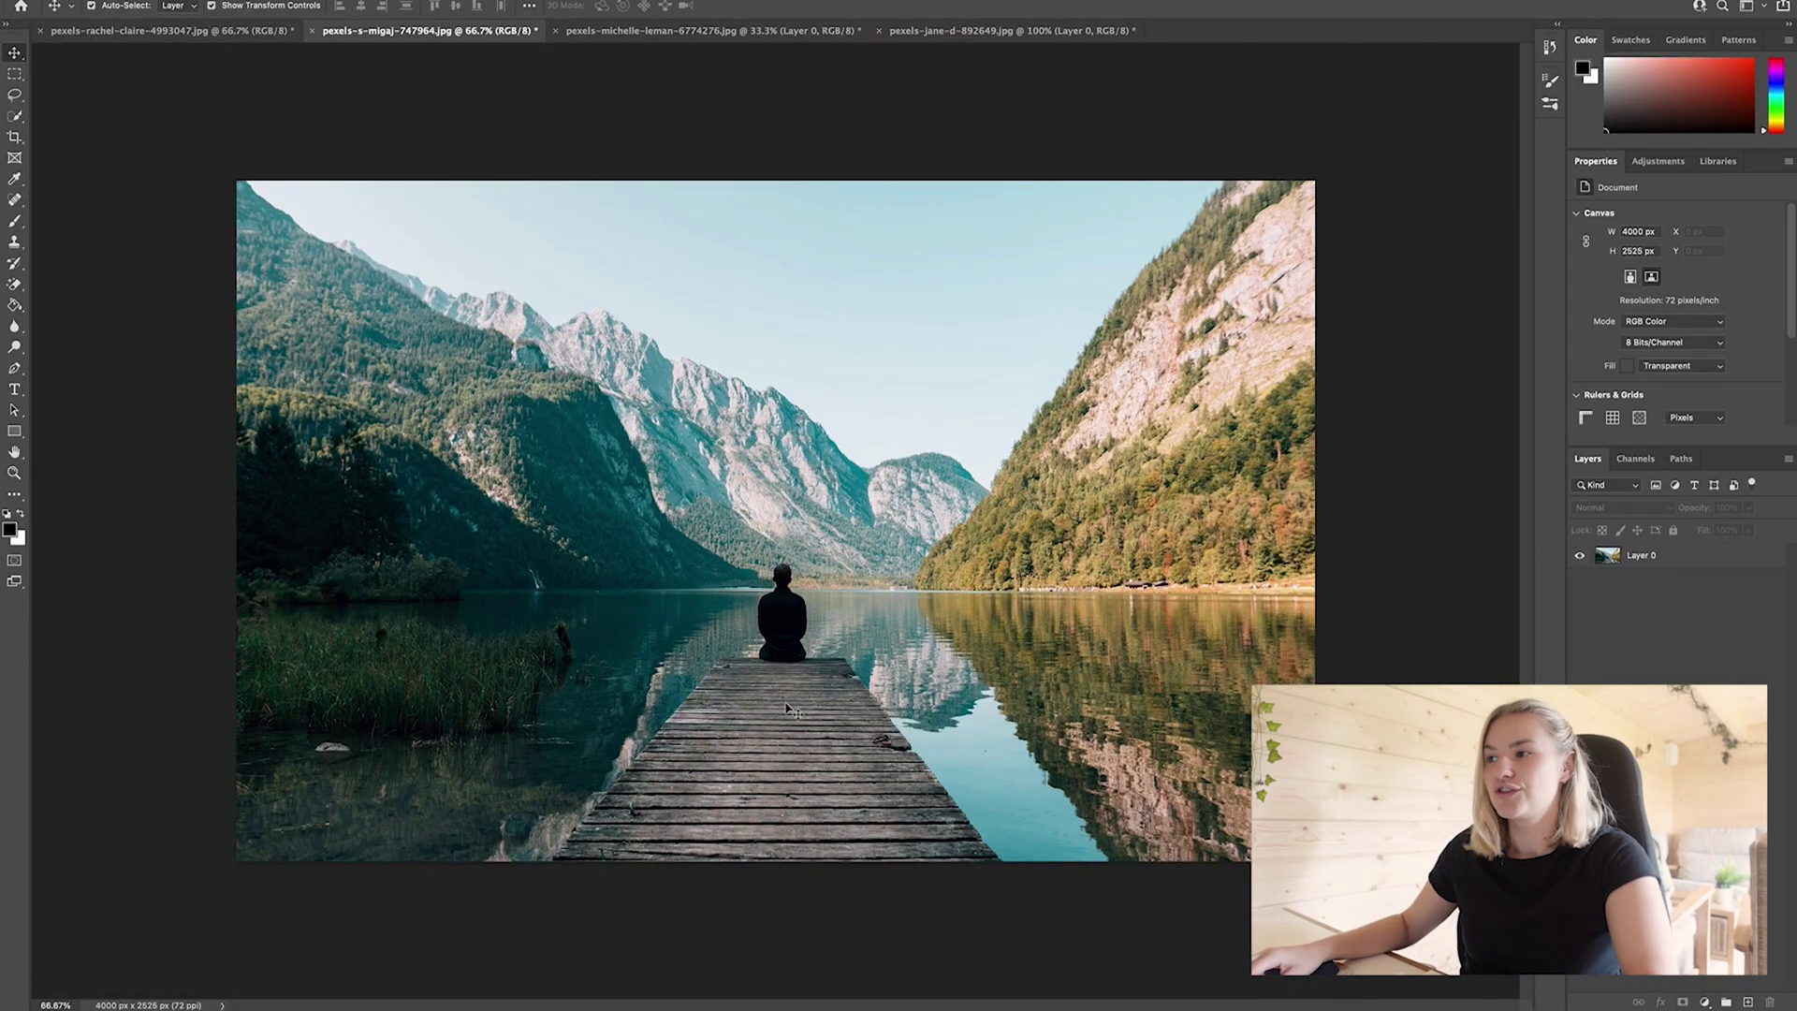
# Crop the lake photo wider to 4769 px and marquee the empty right strip
pyautogui.click(14, 137)
pyautogui.moveTo(1315, 520); pyautogui.dragTo(1417, 514)
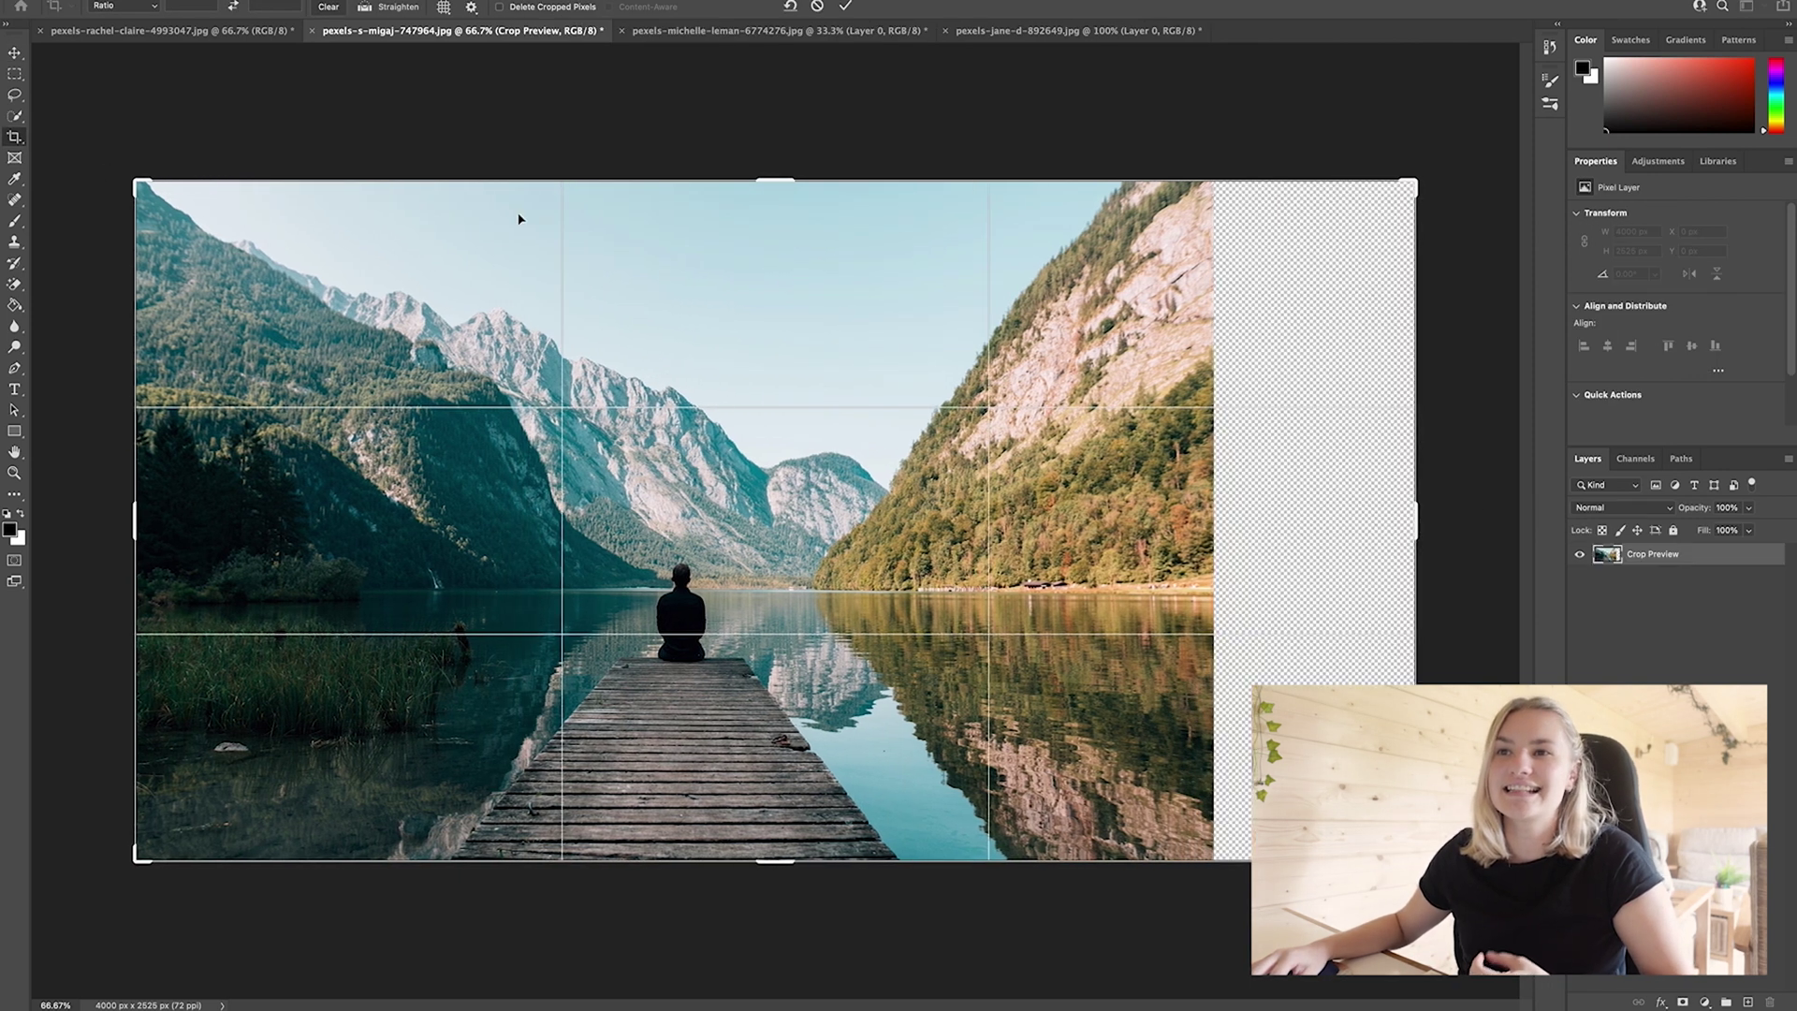
pyautogui.press('Return')
pyautogui.click(14, 74)
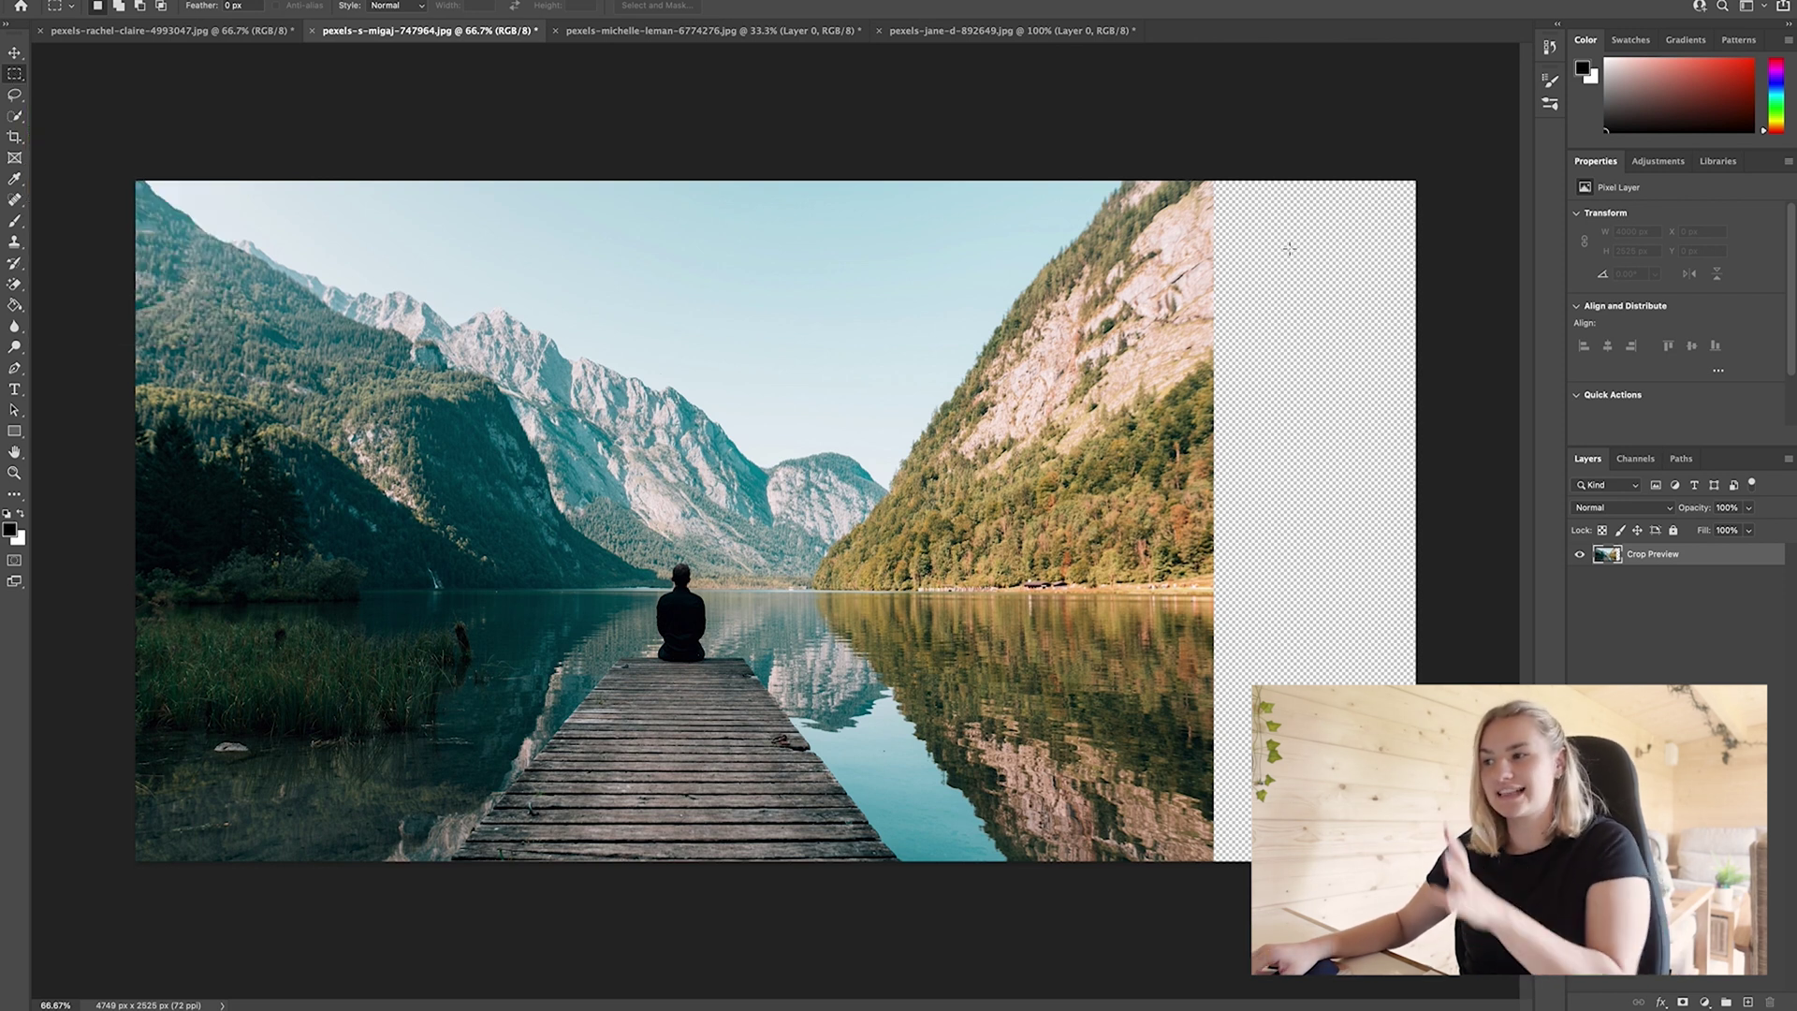
pyautogui.moveTo(1081, 160); pyautogui.dragTo(1415, 861)
pyautogui.click(56, 0)
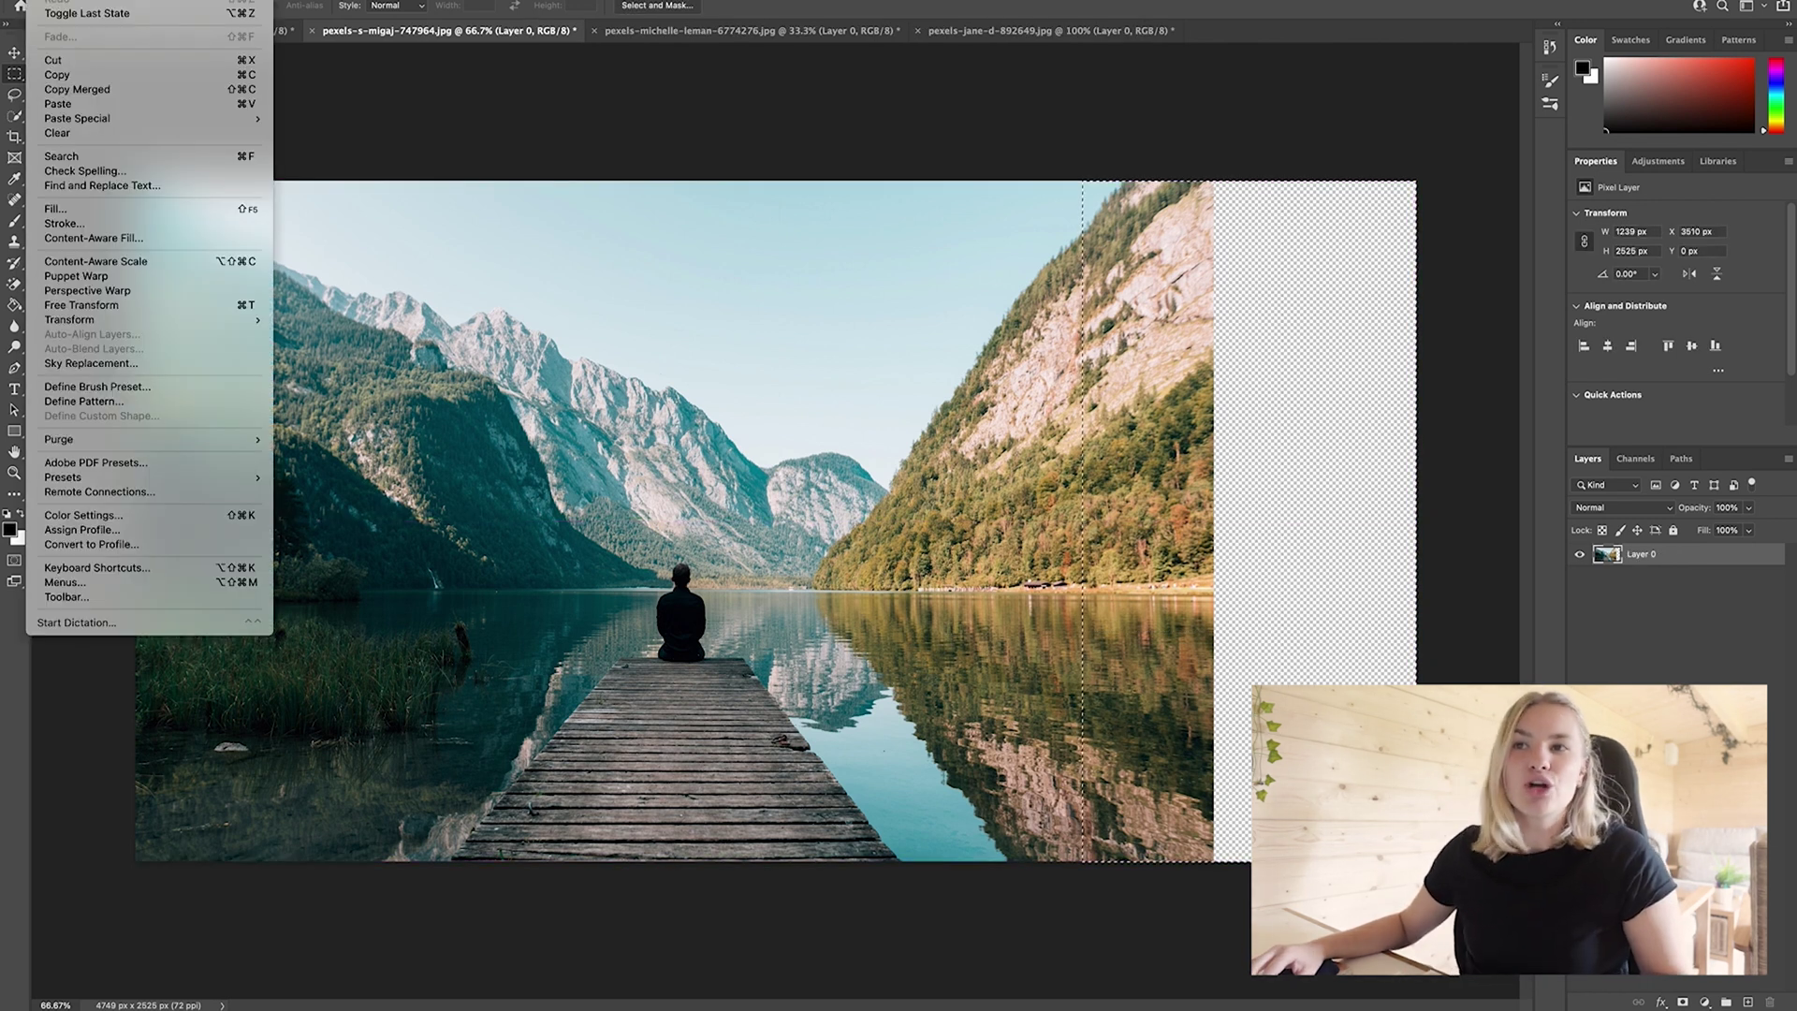
# Start a Content-Aware Fill of the strip and adjust the preview zoom to inspect the slope
pyautogui.click(105, 239)
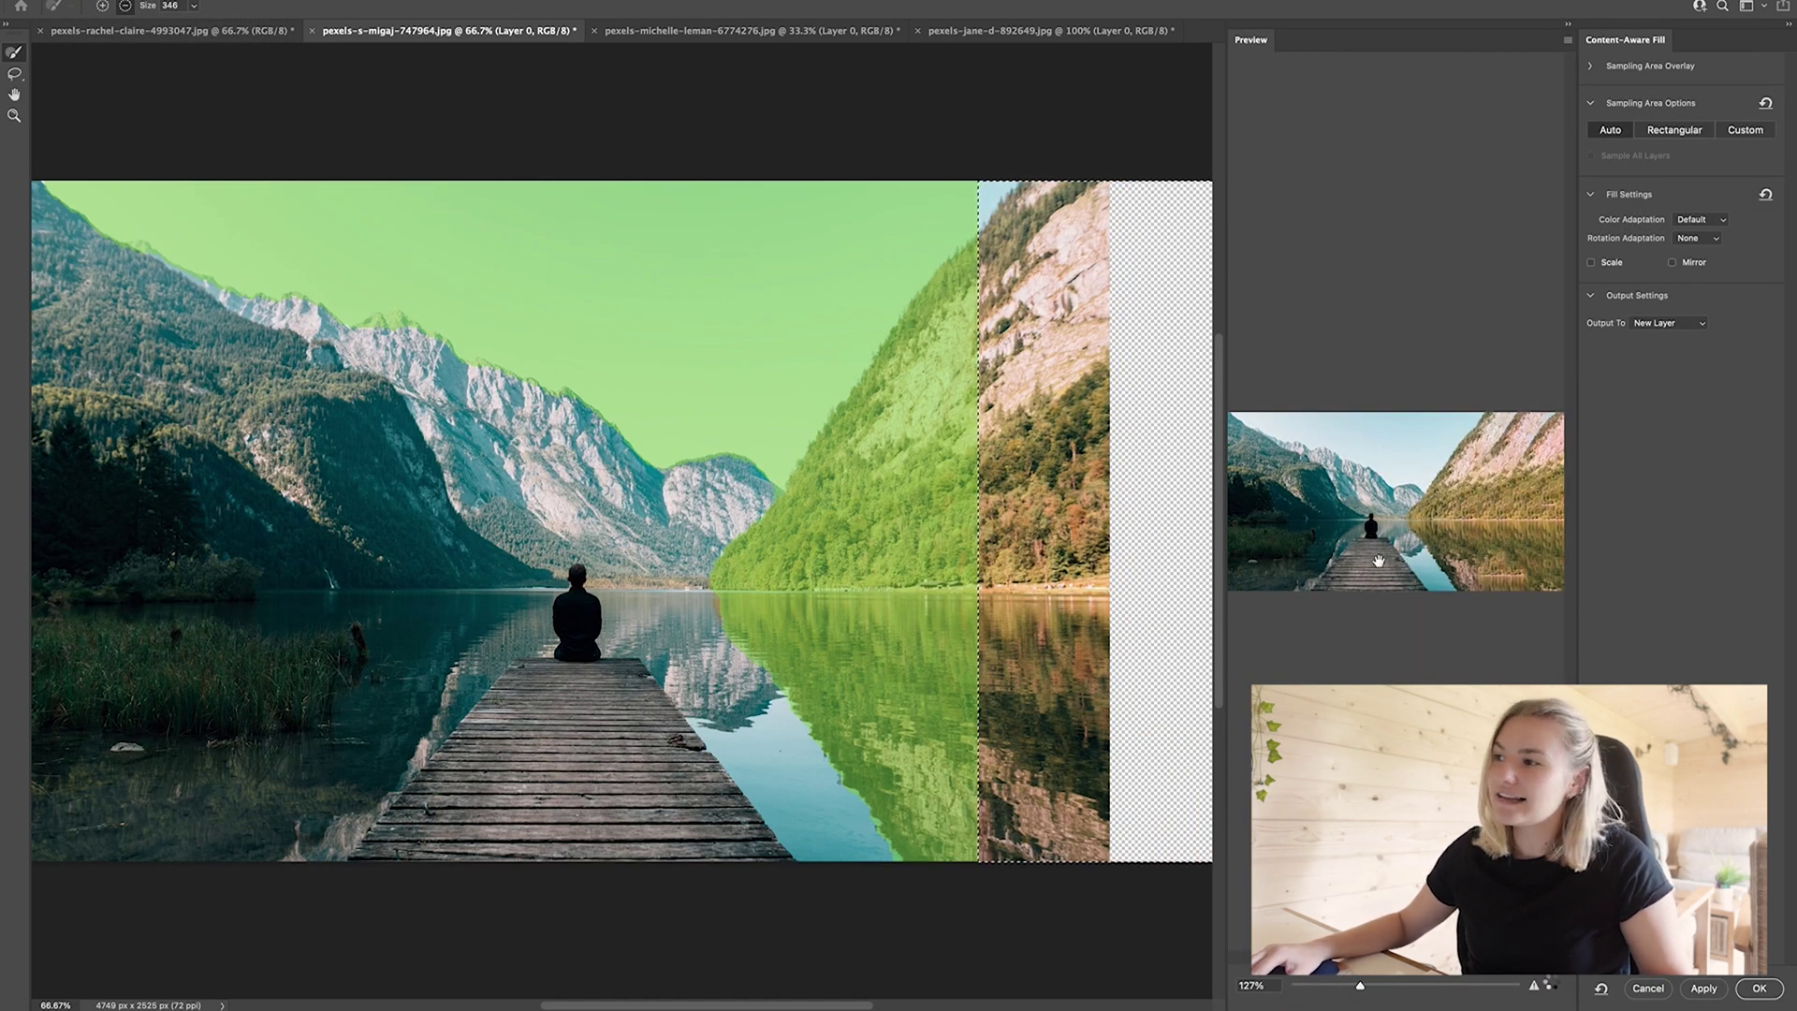
pyautogui.hotkey('ctrl', '0')
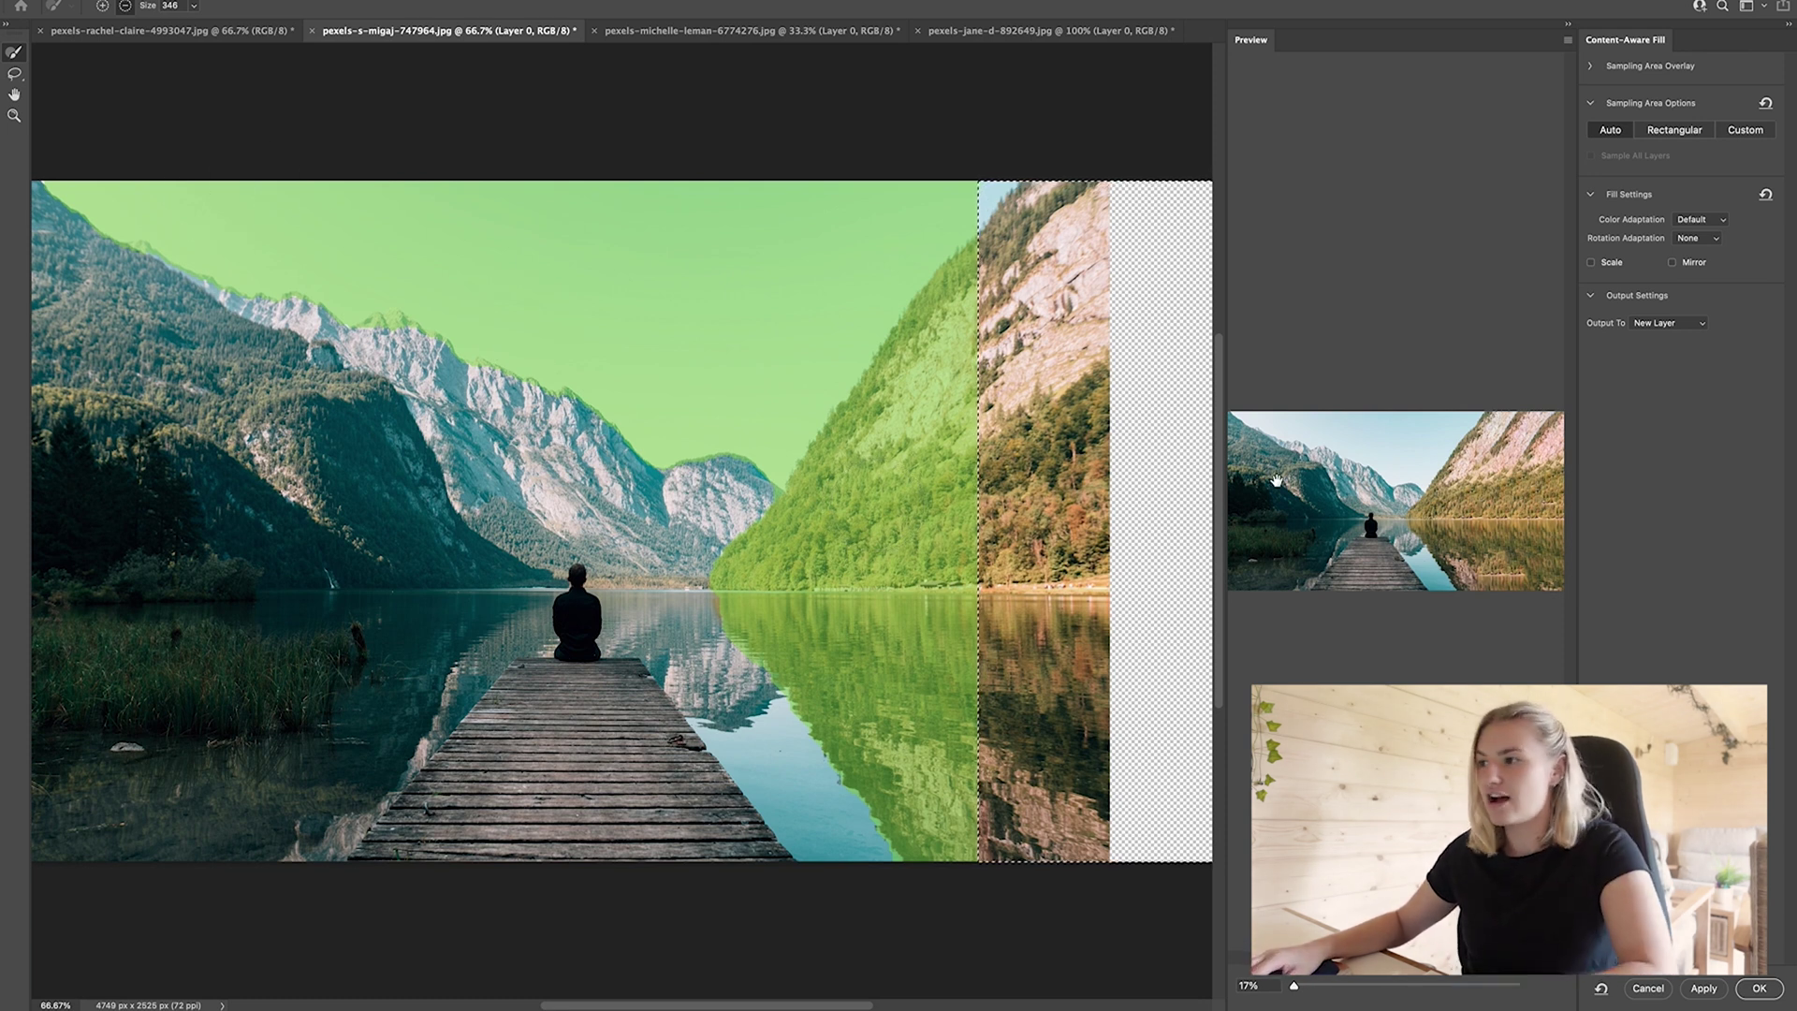
pyautogui.click(1315, 985)
pyautogui.moveTo(1453, 681); pyautogui.dragTo(1405, 575)
pyautogui.moveTo(1314, 986); pyautogui.dragTo(1297, 985)
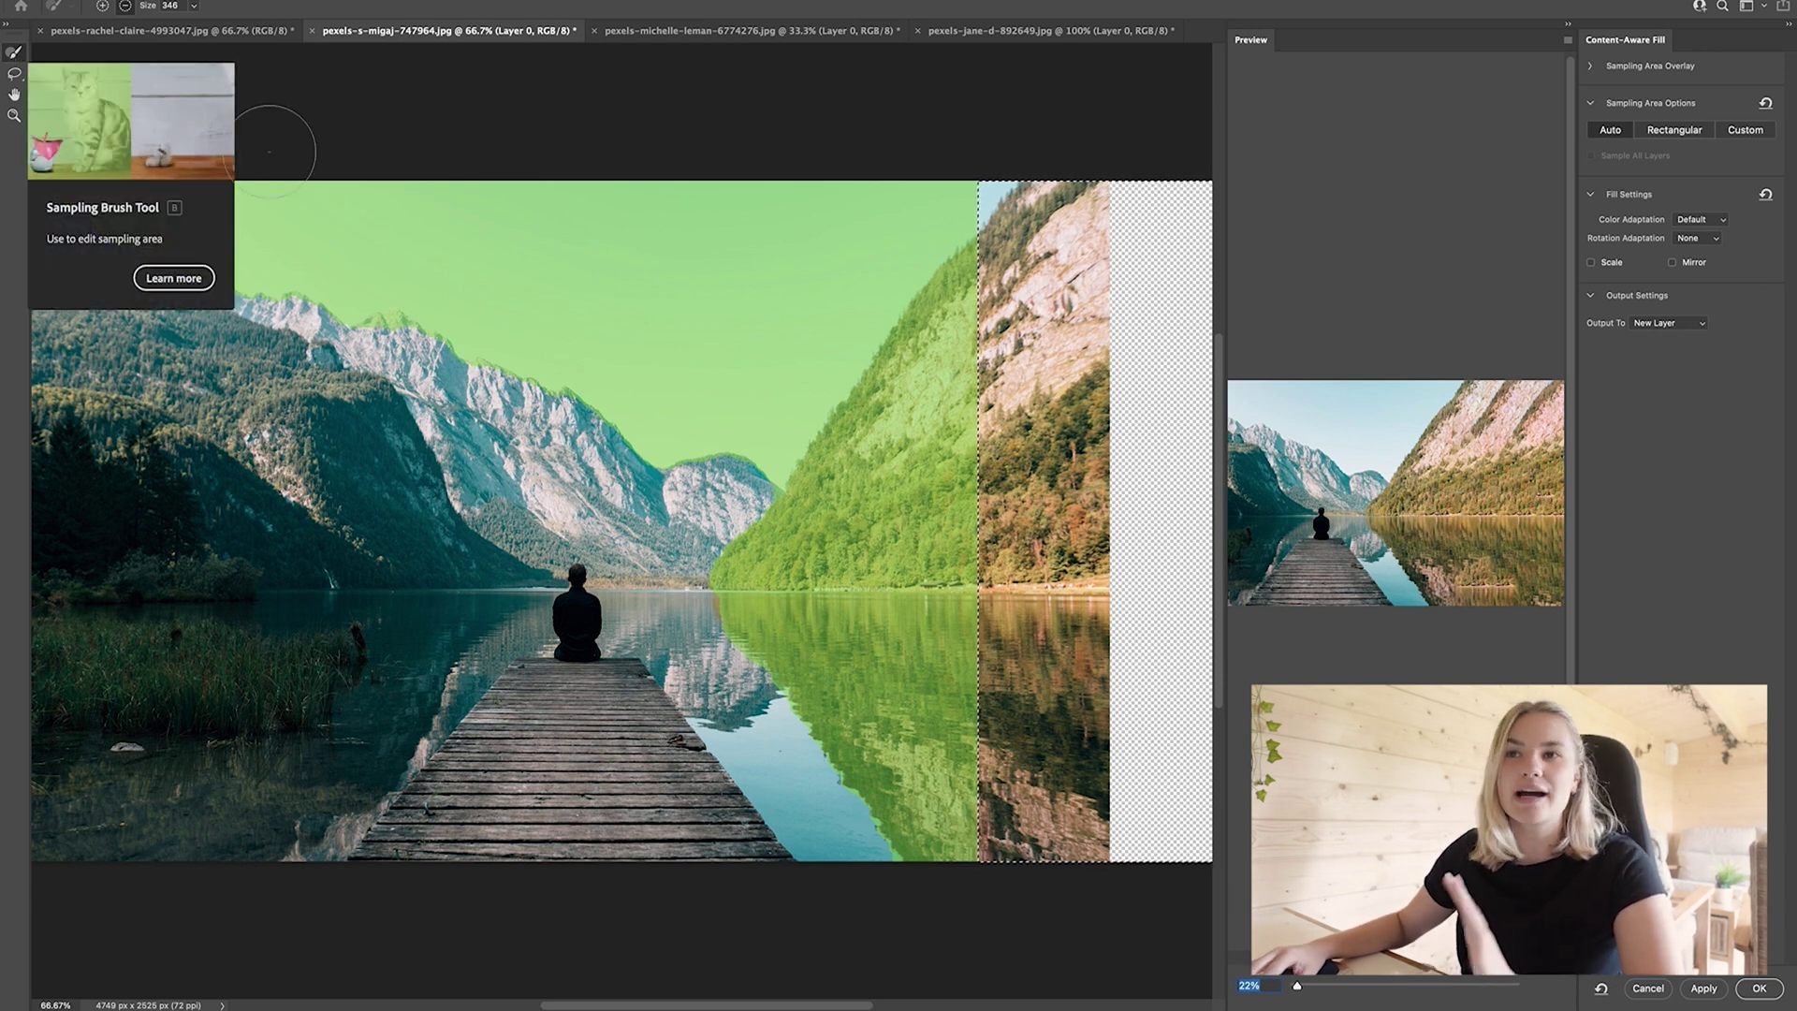
# Erase the sky and some water from the sampling area, then output the fill to a new layer
pyautogui.moveTo(56, 187)
pyautogui.mouseDown()
pyautogui.moveTo(299, 244)
pyautogui.moveTo(265, 283)
pyautogui.moveTo(299, 201)
pyautogui.moveTo(150, 245)
pyautogui.moveTo(390, 331)
pyautogui.moveTo(421, 374)
pyautogui.moveTo(472, 211)
pyautogui.mouseUp()
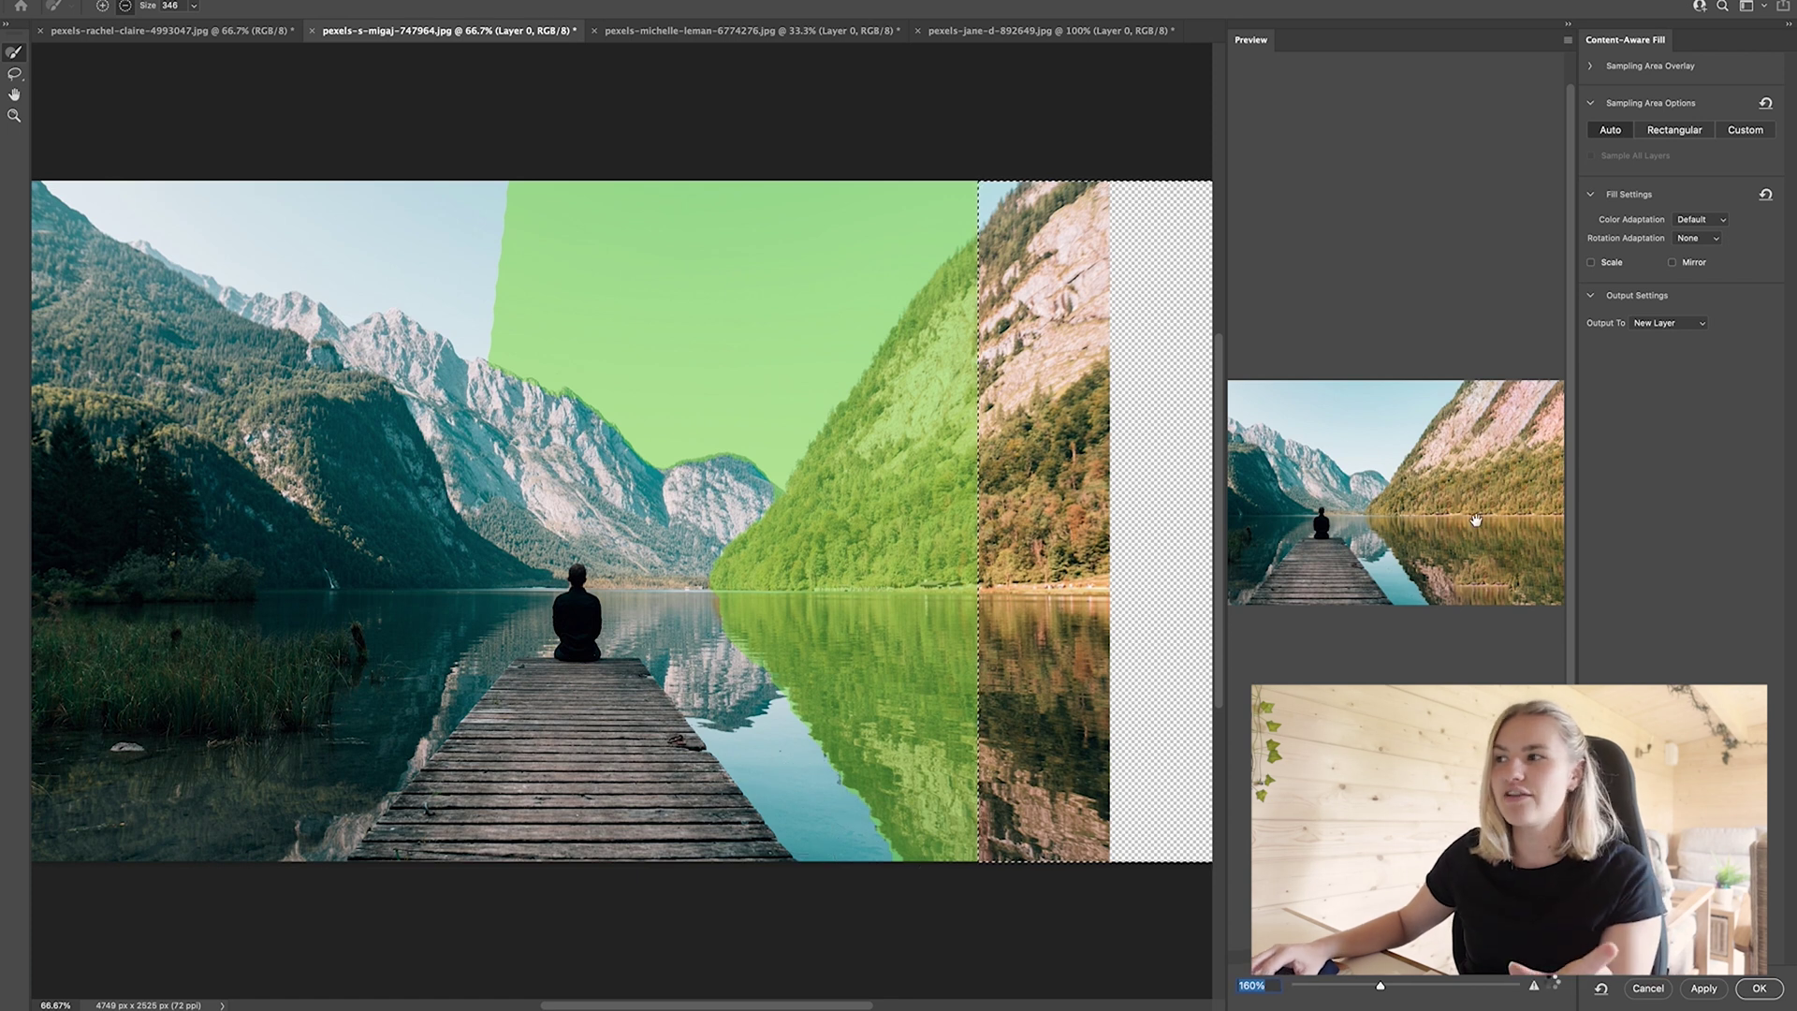
pyautogui.moveTo(515, 187); pyautogui.dragTo(516, 412)
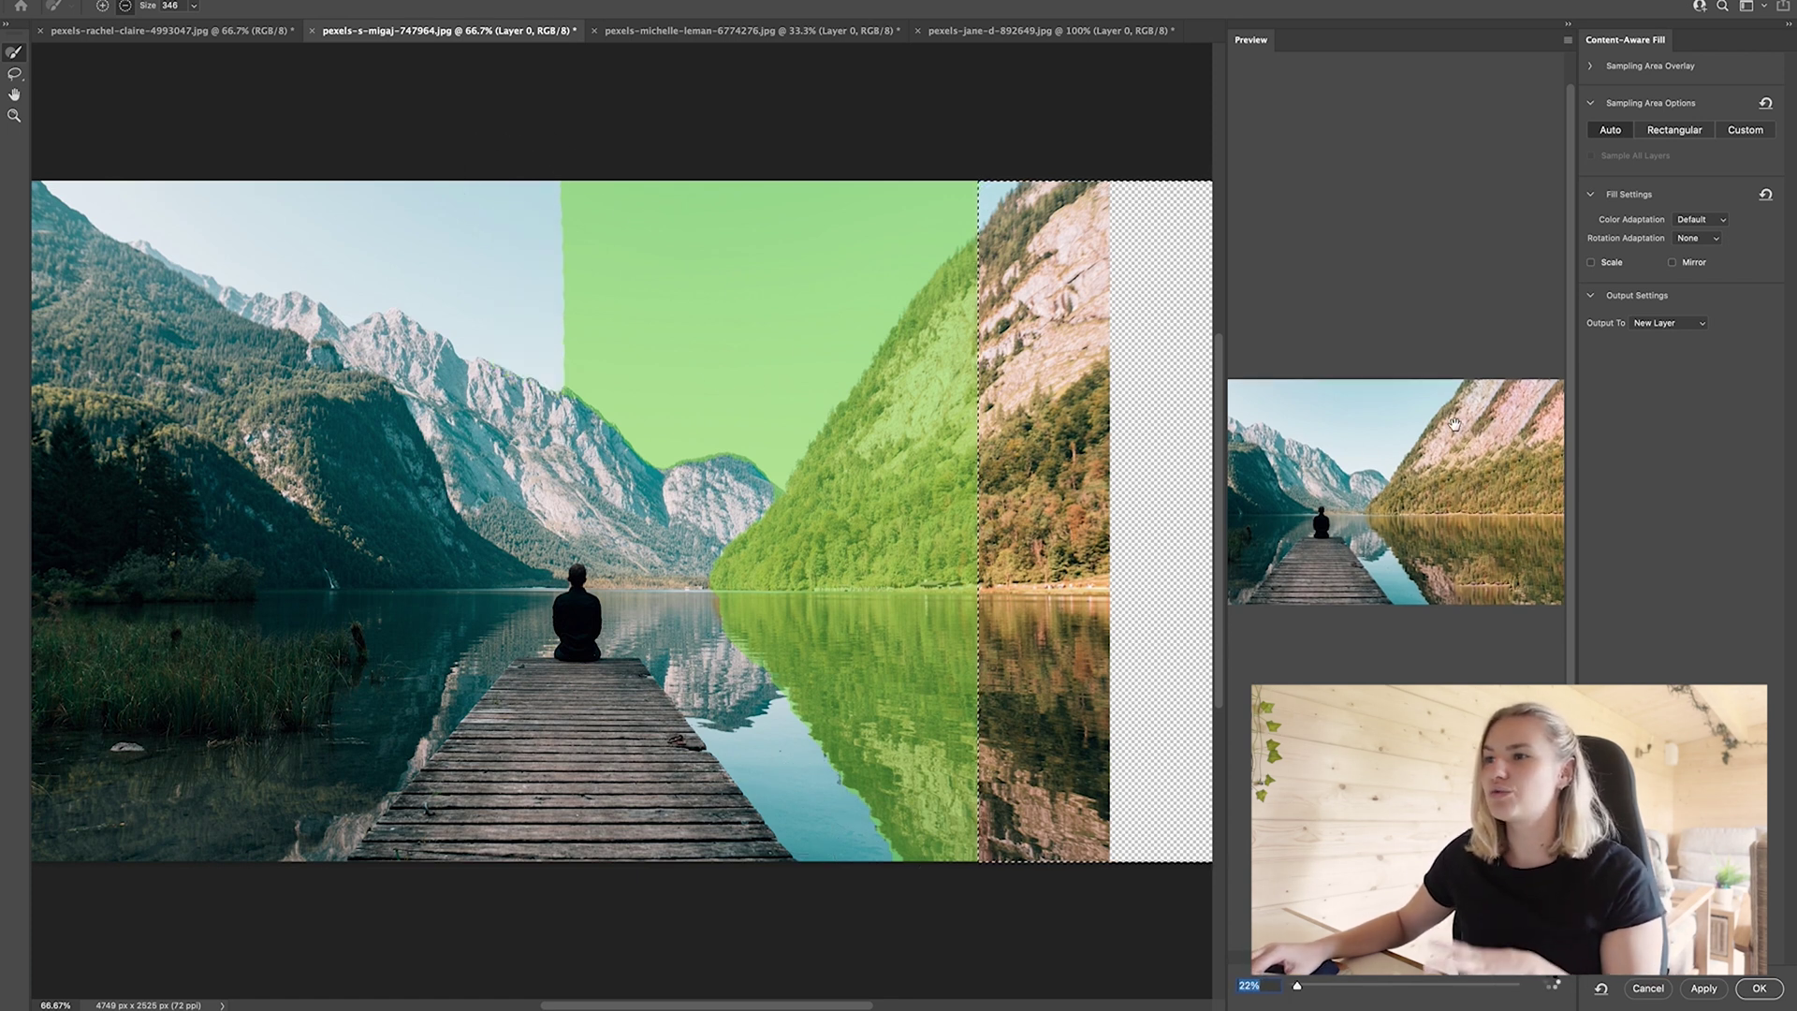
pyautogui.write('160')
pyautogui.press('Return')
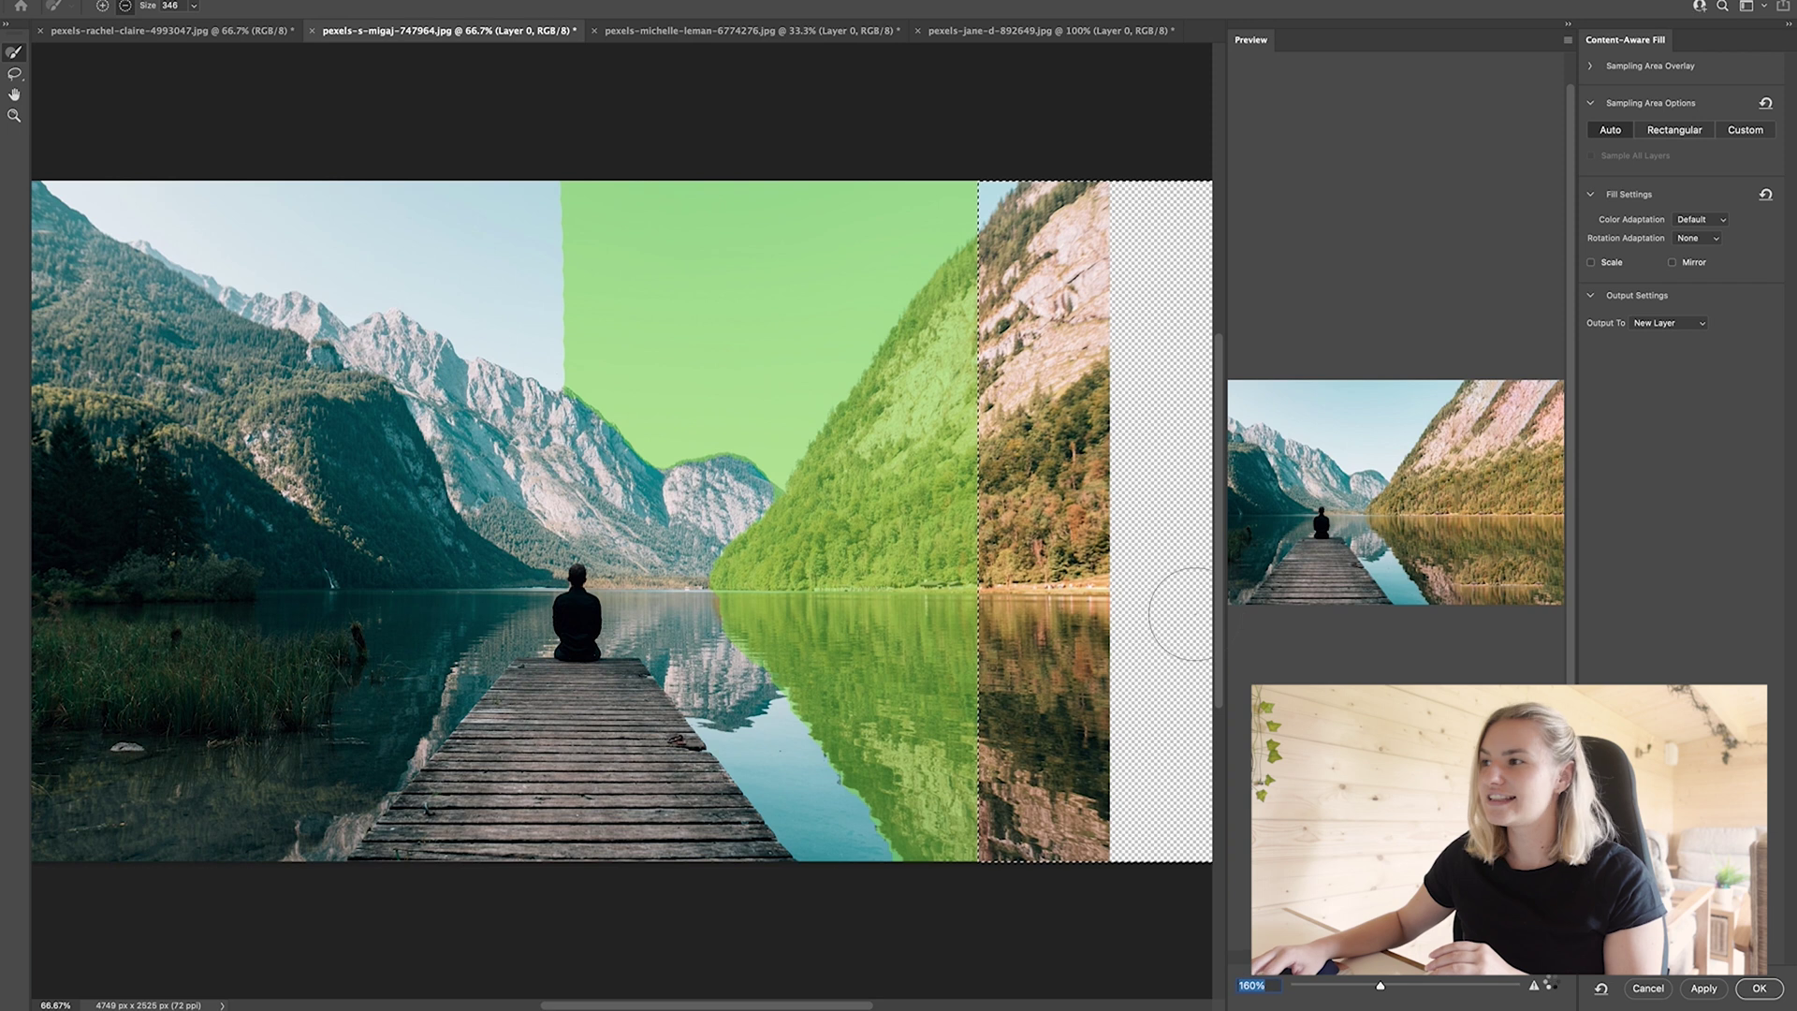
pyautogui.moveTo(553, 221); pyautogui.dragTo(561, 393)
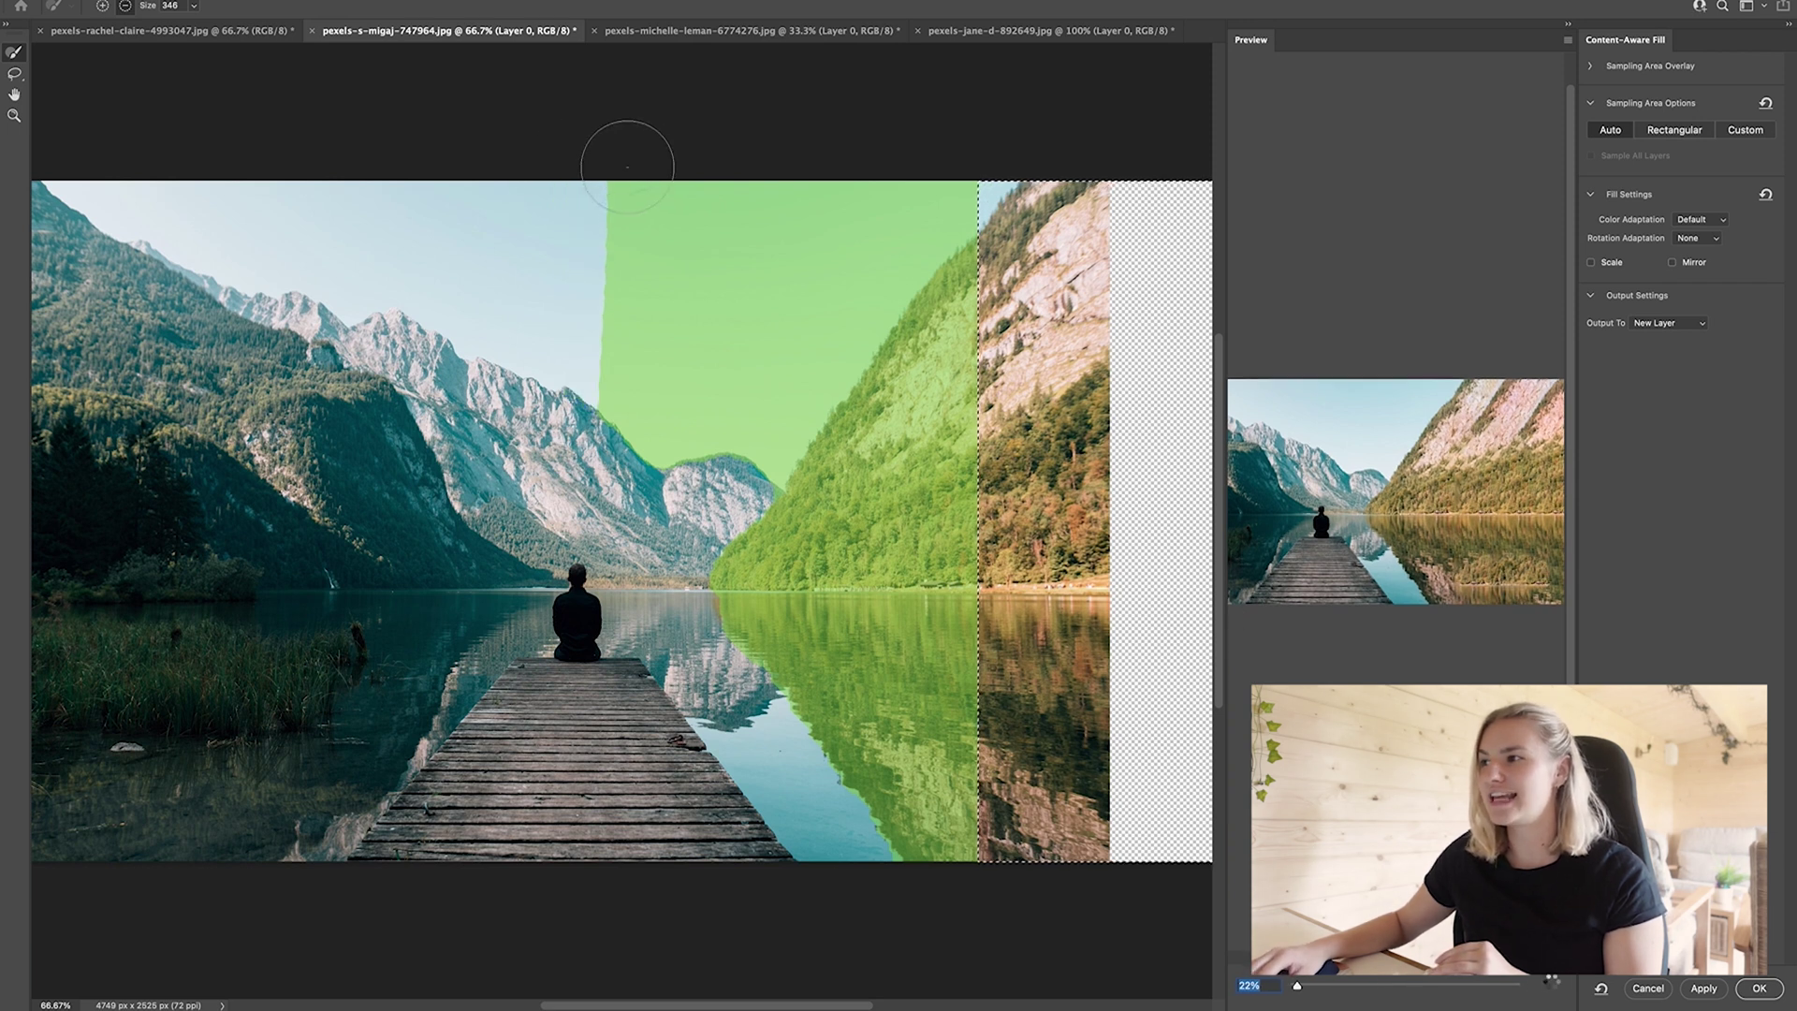
pyautogui.moveTo(613, 147)
pyautogui.mouseDown()
pyautogui.moveTo(608, 417)
pyautogui.moveTo(688, 192)
pyautogui.mouseUp()
pyautogui.moveTo(879, 843); pyautogui.dragTo(1020, 856)
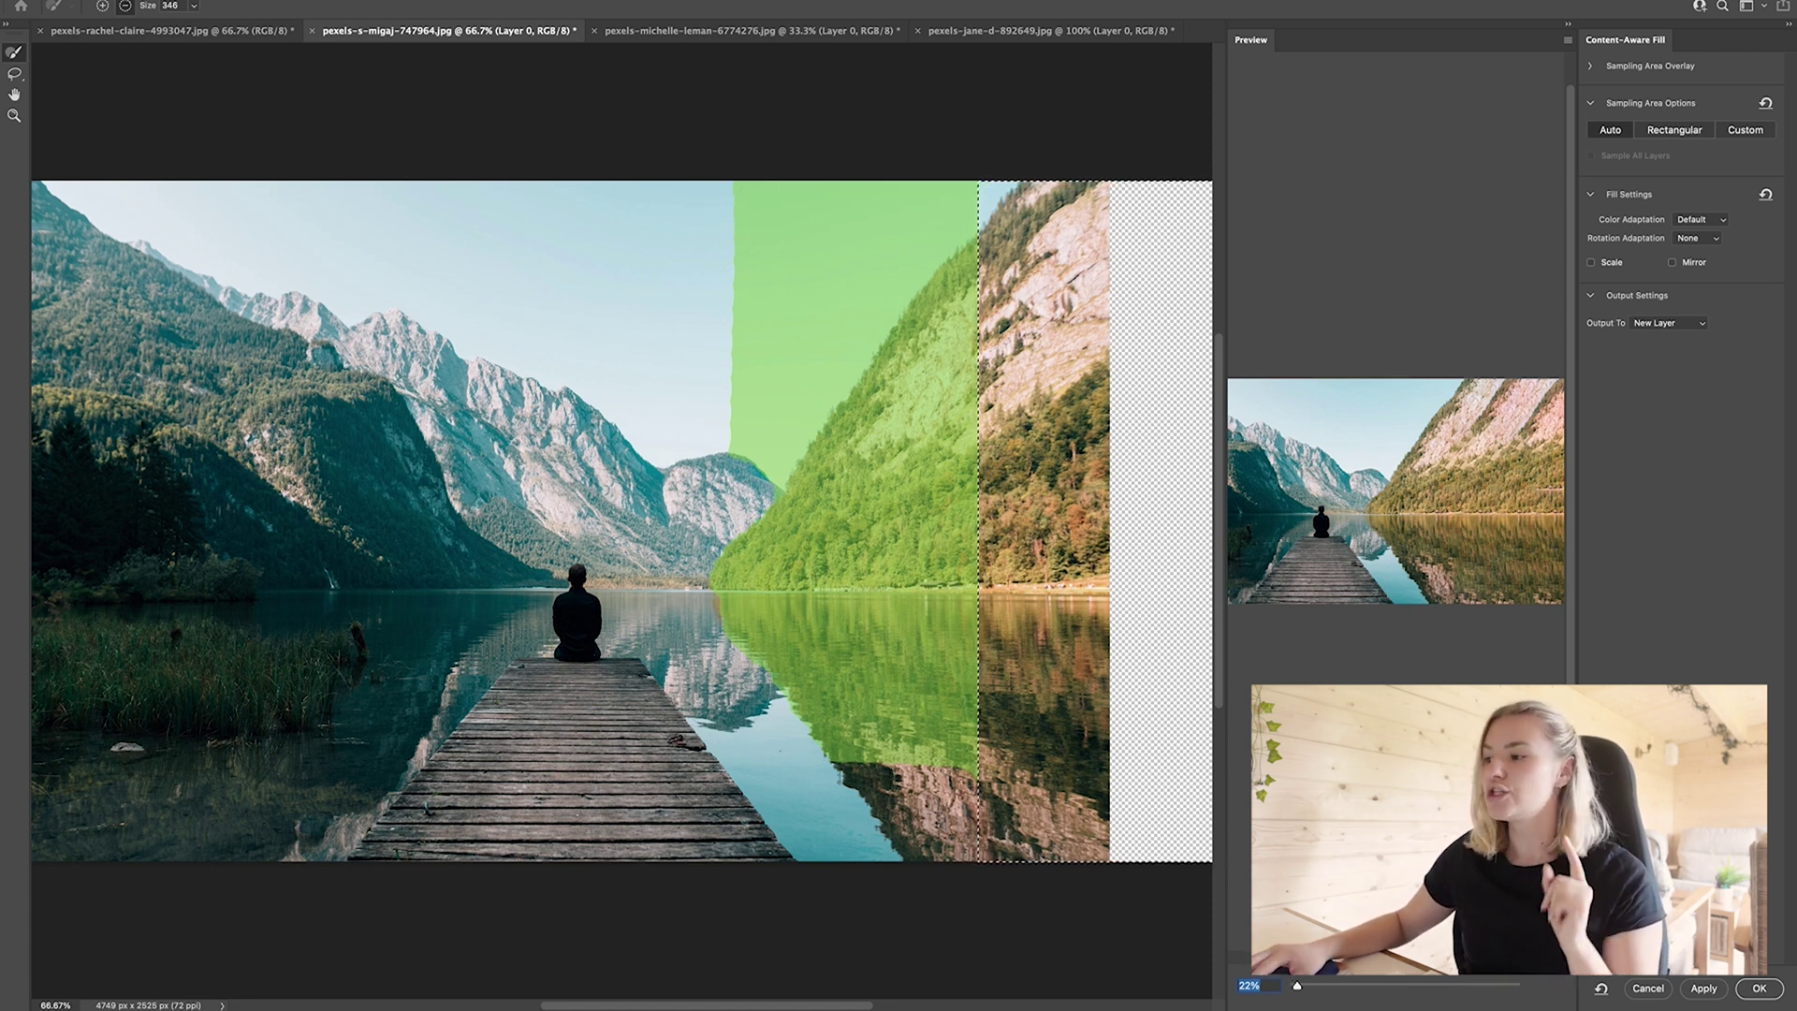
pyautogui.click(1759, 988)
# Clear the selection and set up the Clone Stamp with a 100 brush size
pyautogui.hotkey('ctrl', 'd')
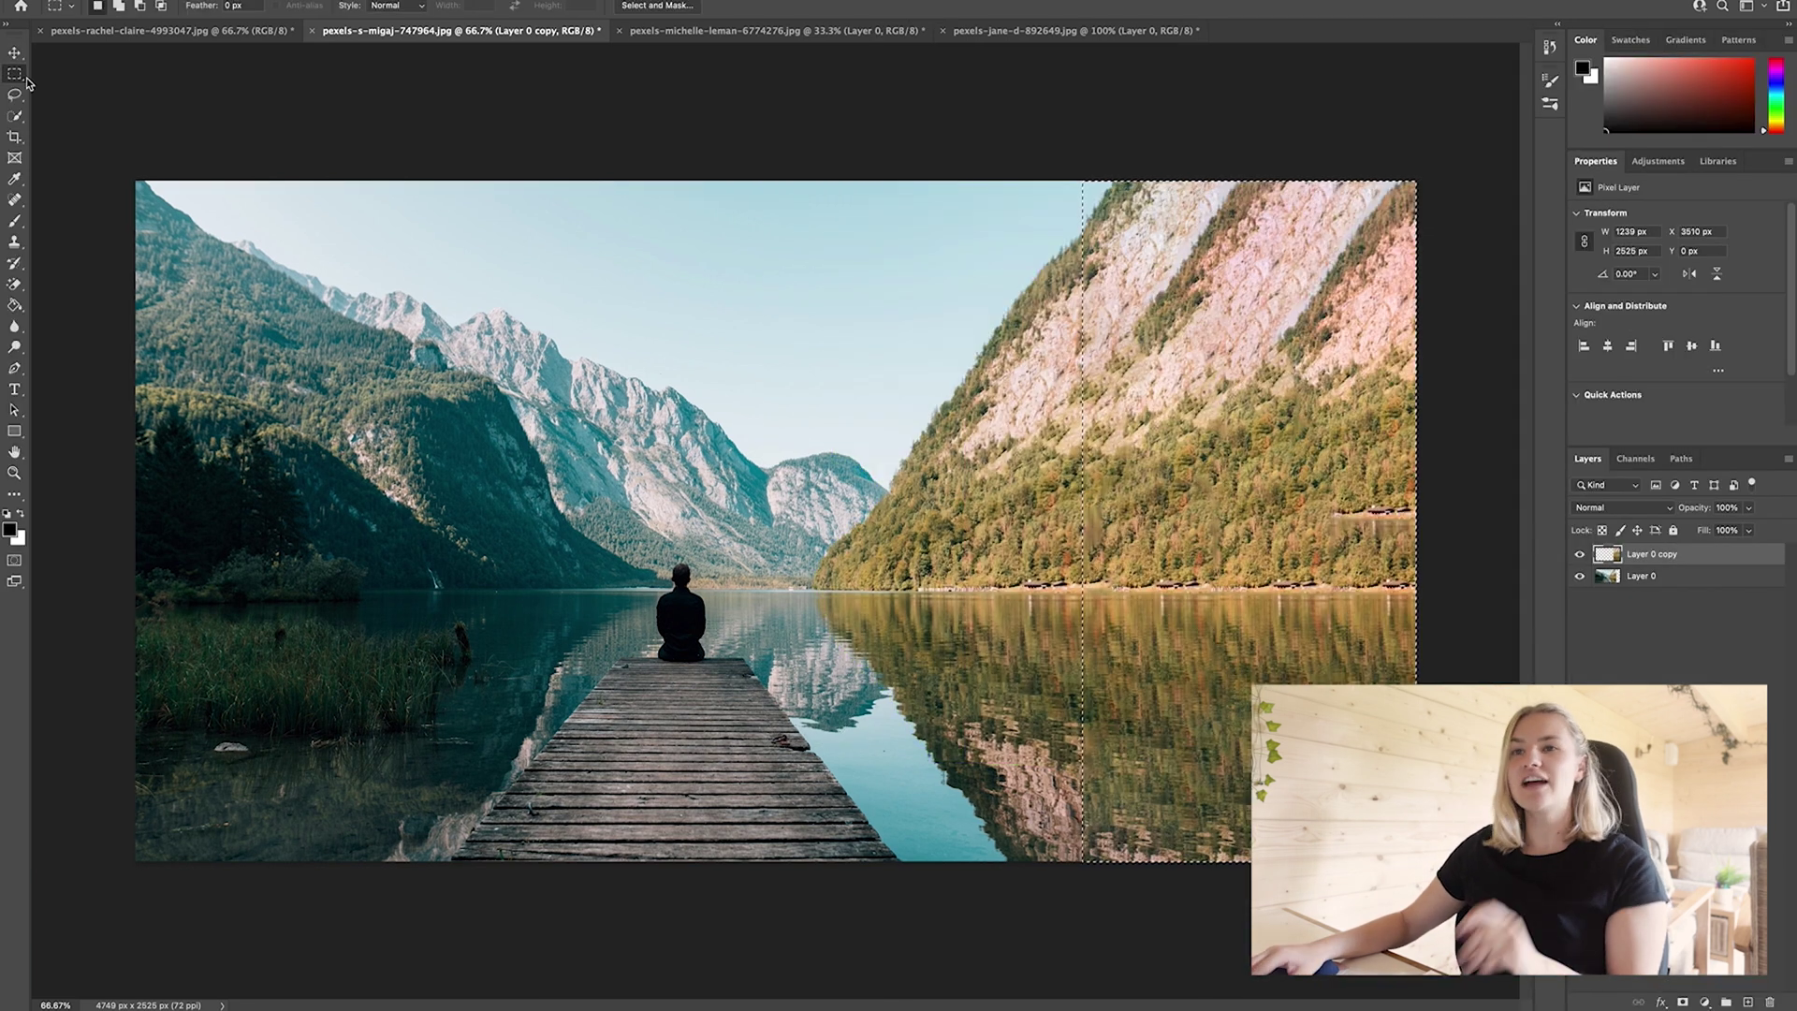
pyautogui.click(14, 94)
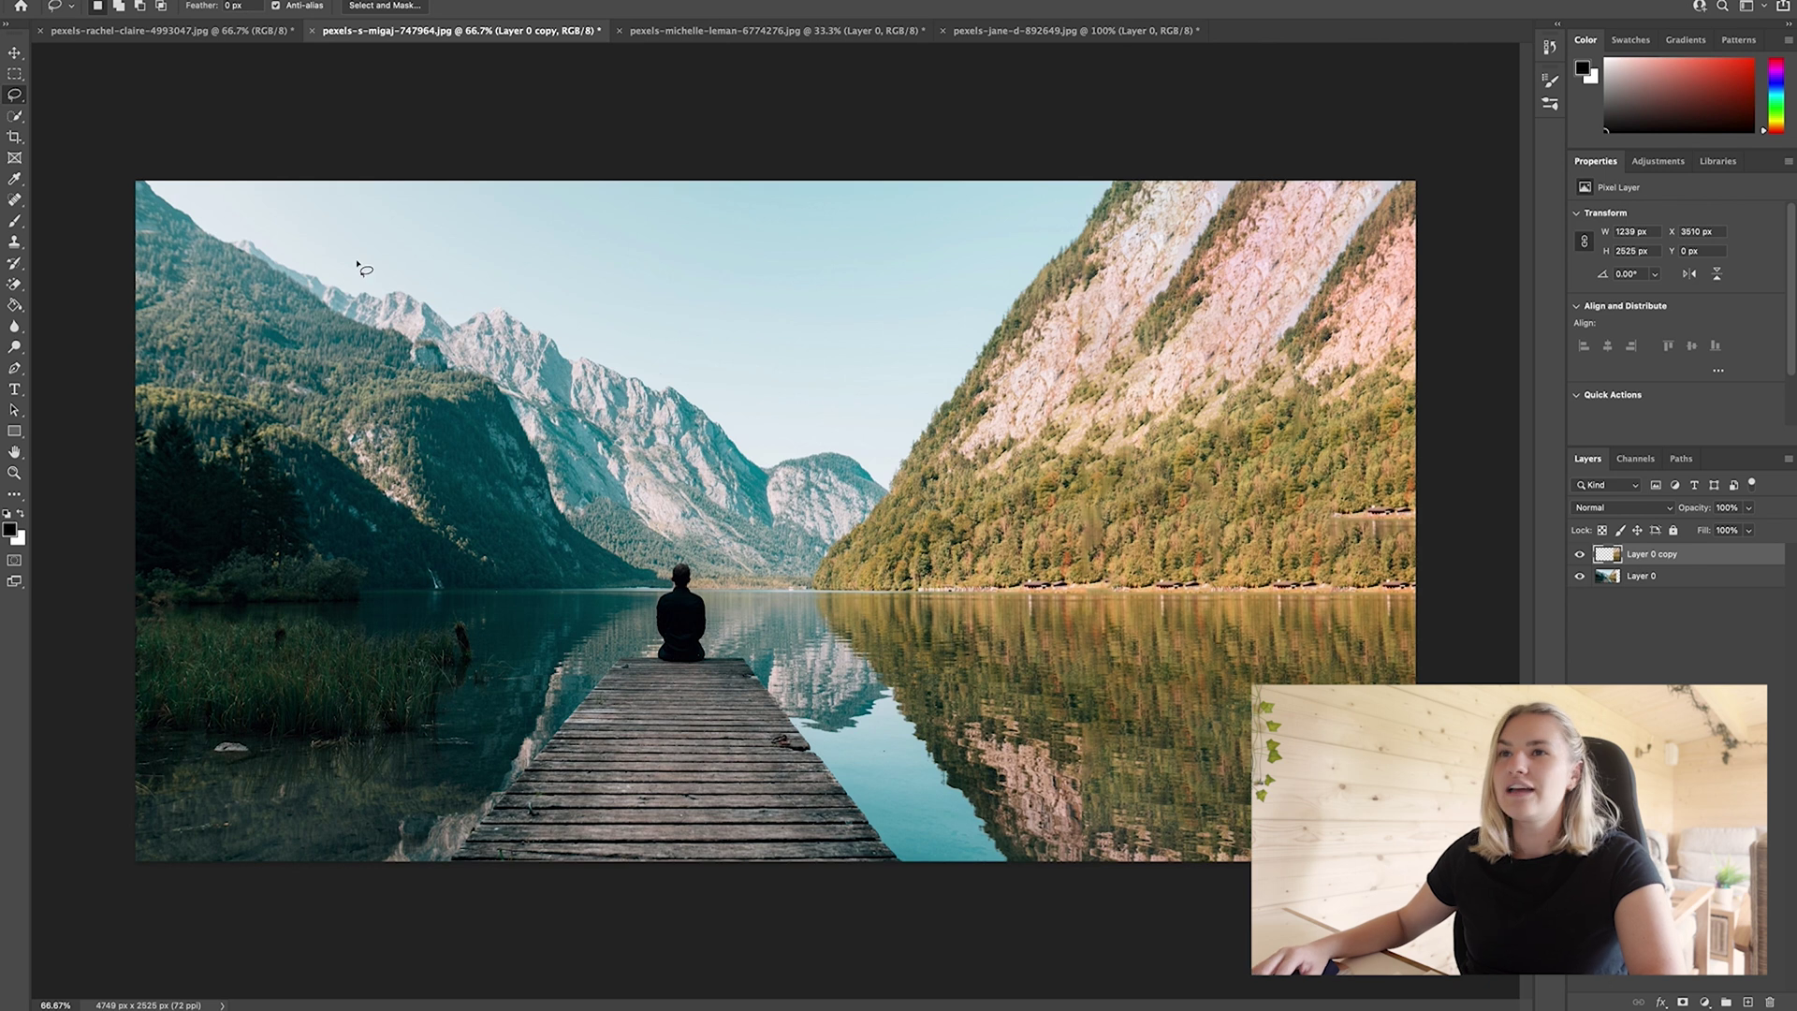
pyautogui.click(19, 242)
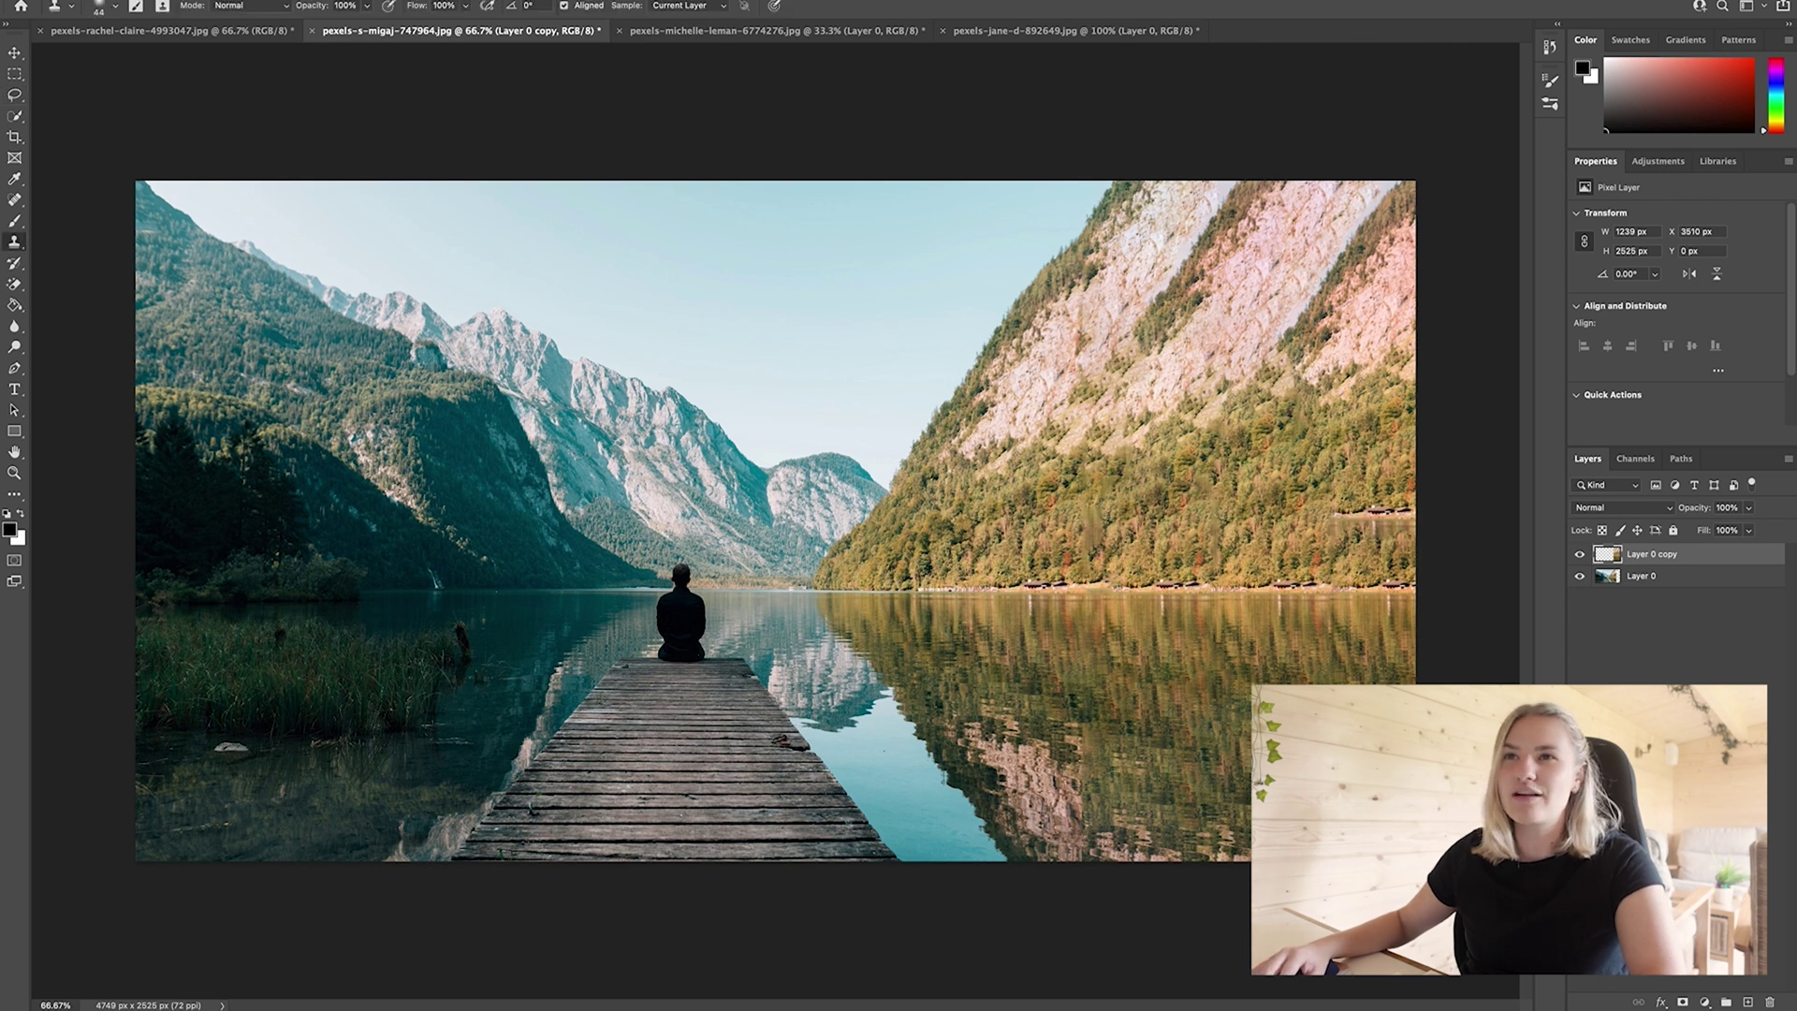
pyautogui.click(118, 6)
pyautogui.moveTo(132, 54); pyautogui.dragTo(141, 56)
pyautogui.click(117, 8)
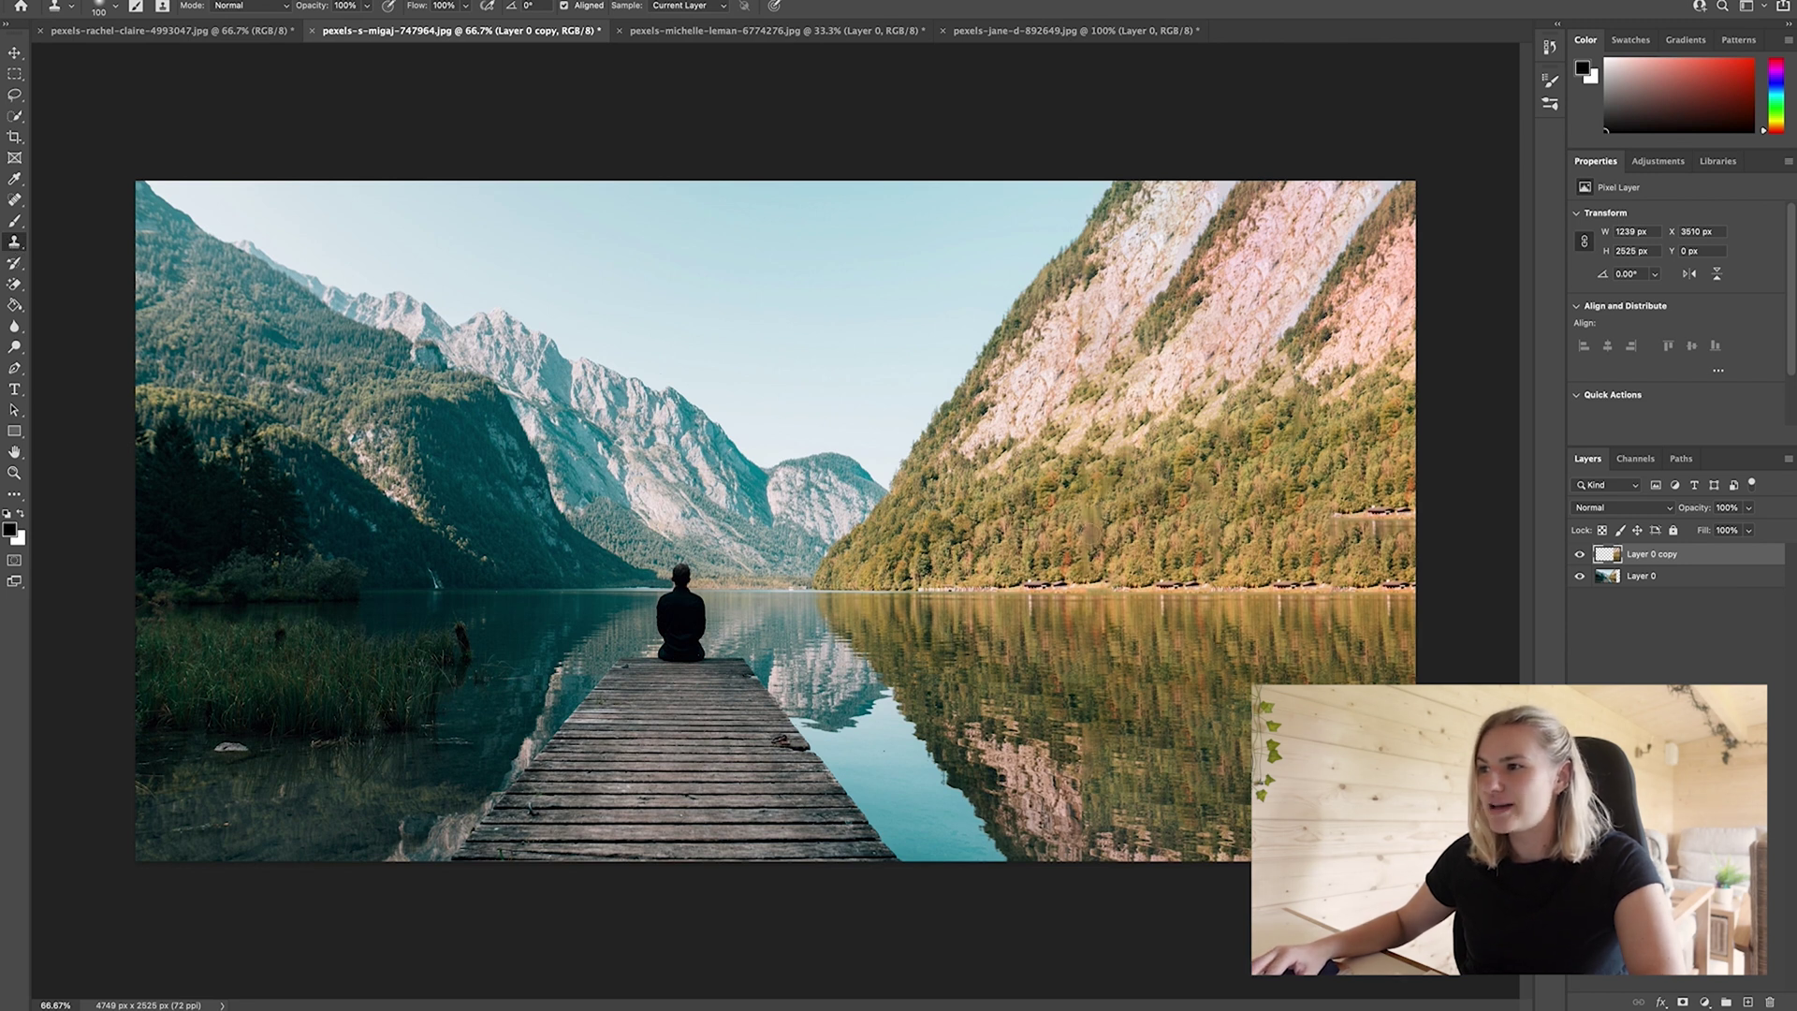
# Merge Layer 0 with Layer 0 copy, then undo the merge and the fill layer
pyautogui.click(1705, 577)
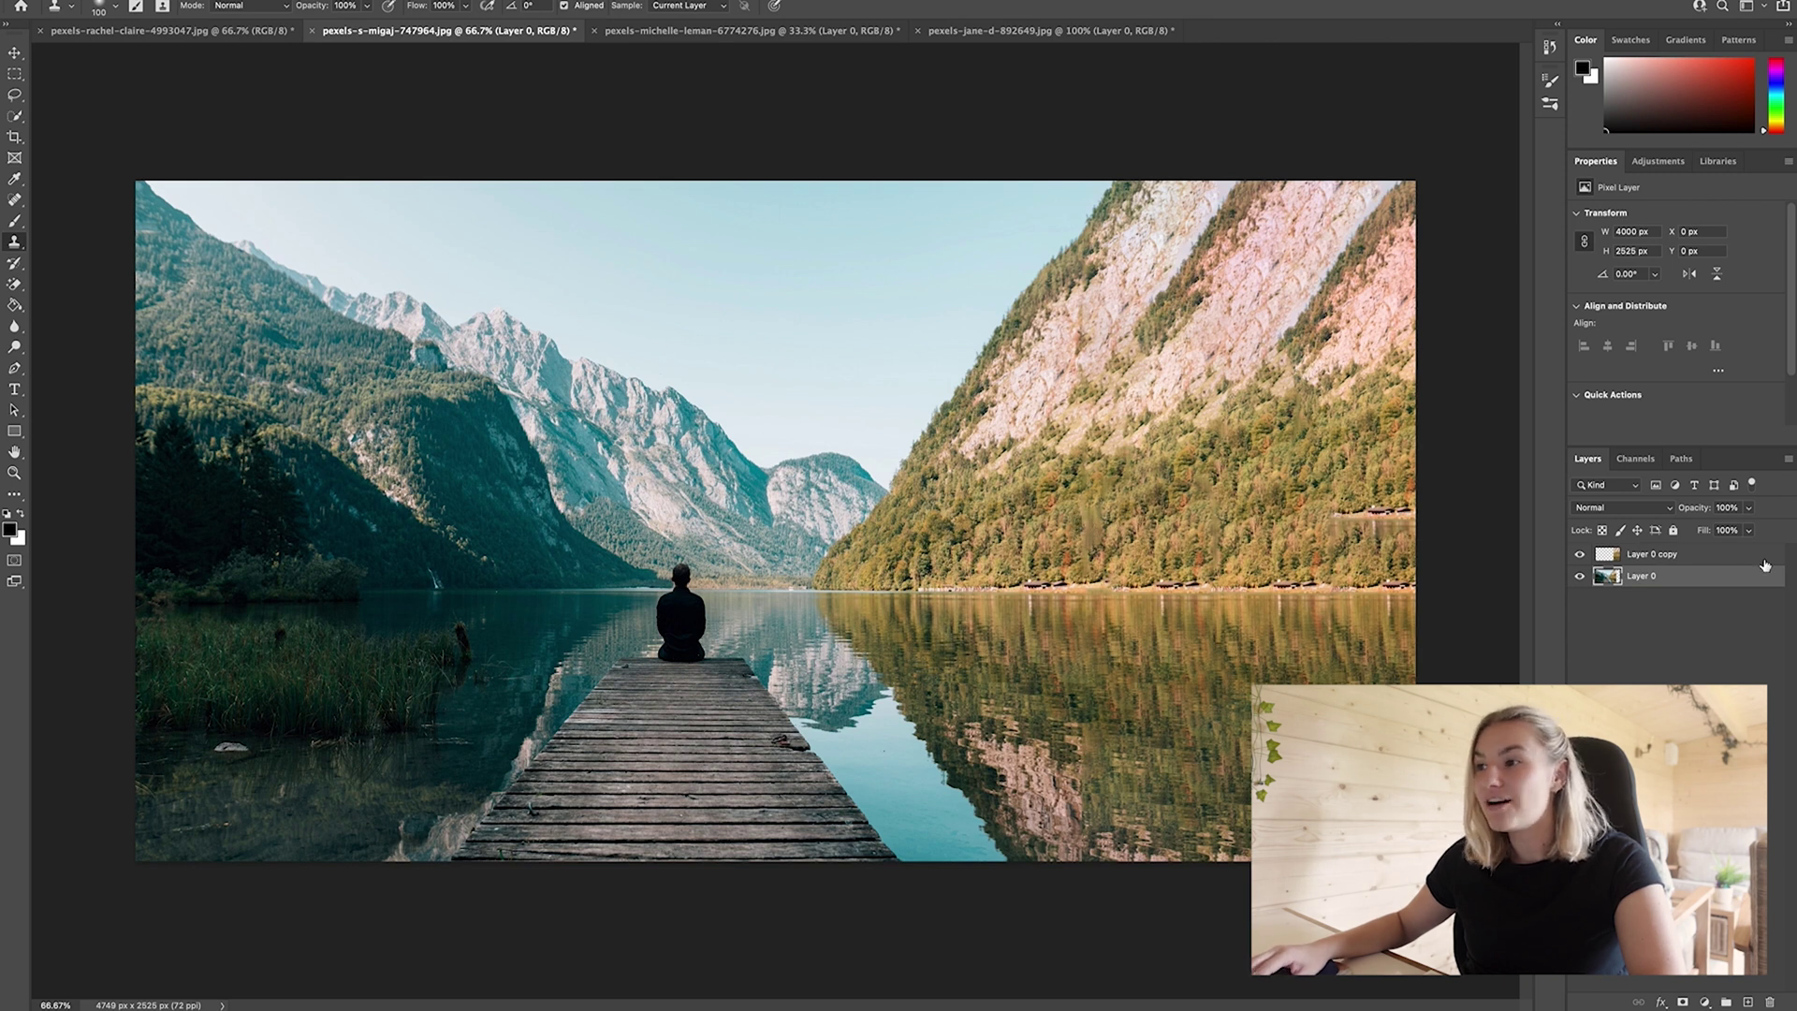
pyautogui.keyDown('shift'); pyautogui.click(1704, 559); pyautogui.keyUp('shift')
pyautogui.rightClick(1700, 559)
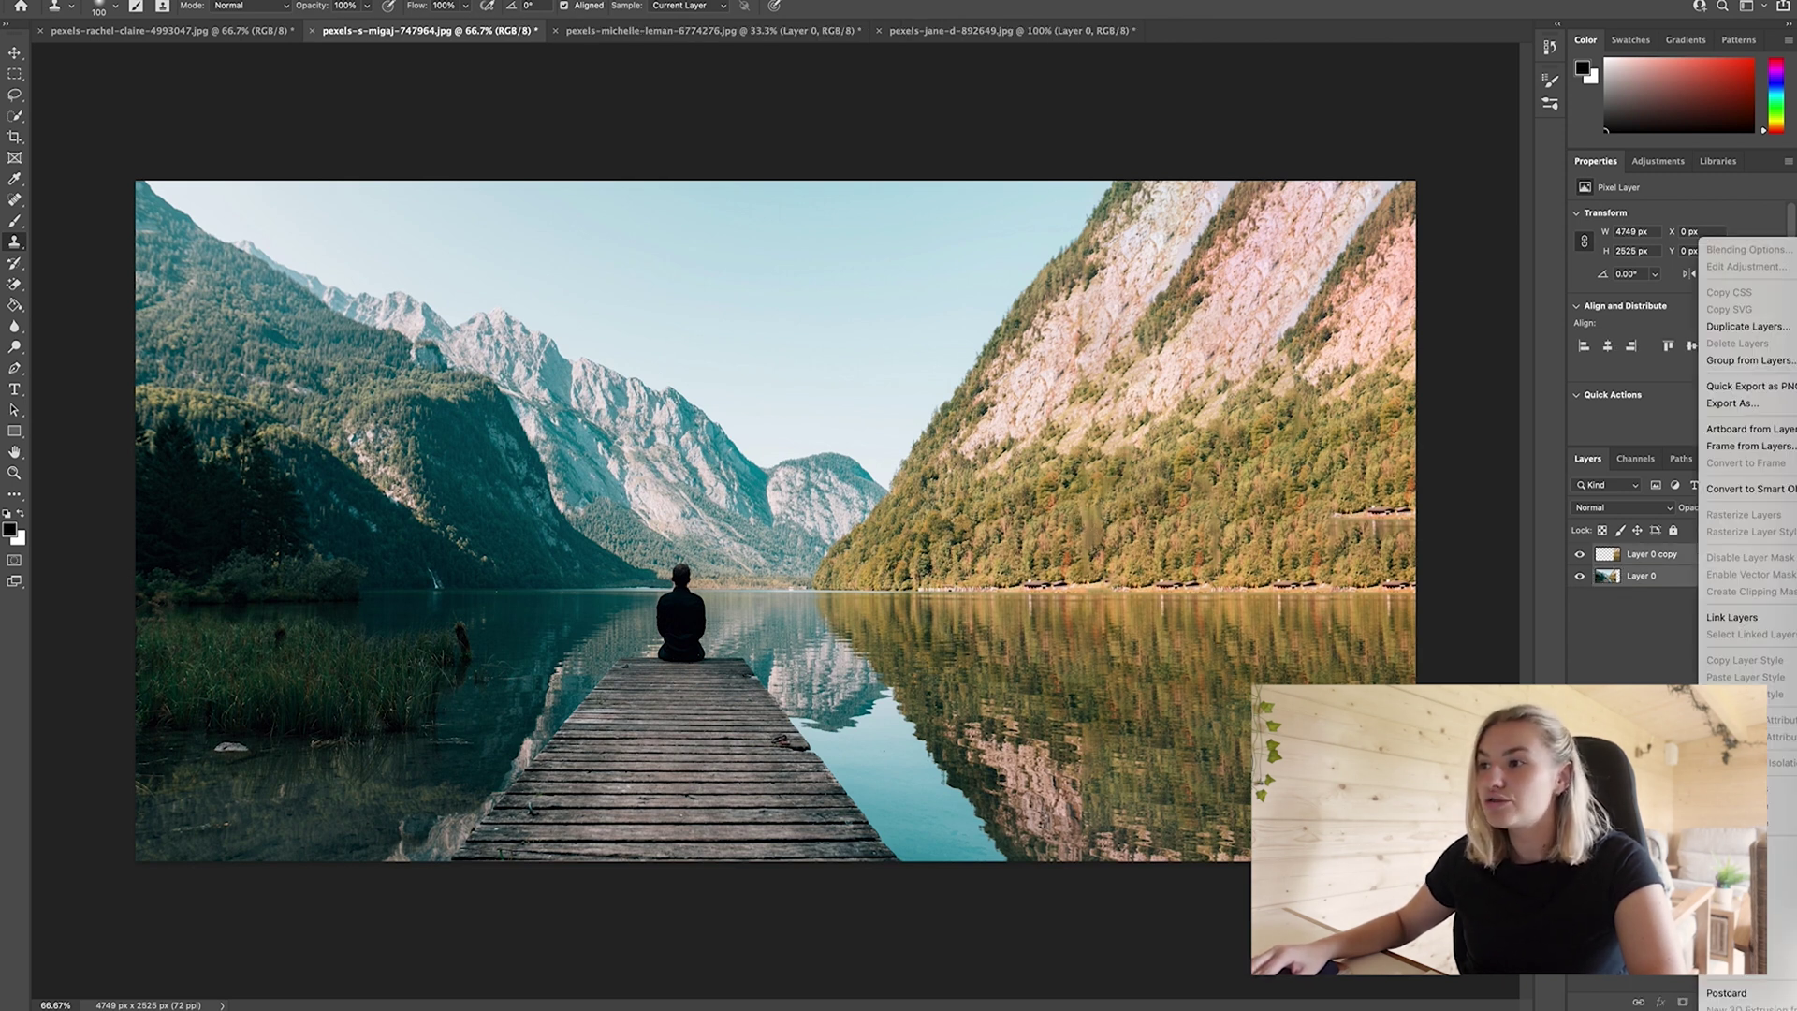
pyautogui.click(1736, 787)
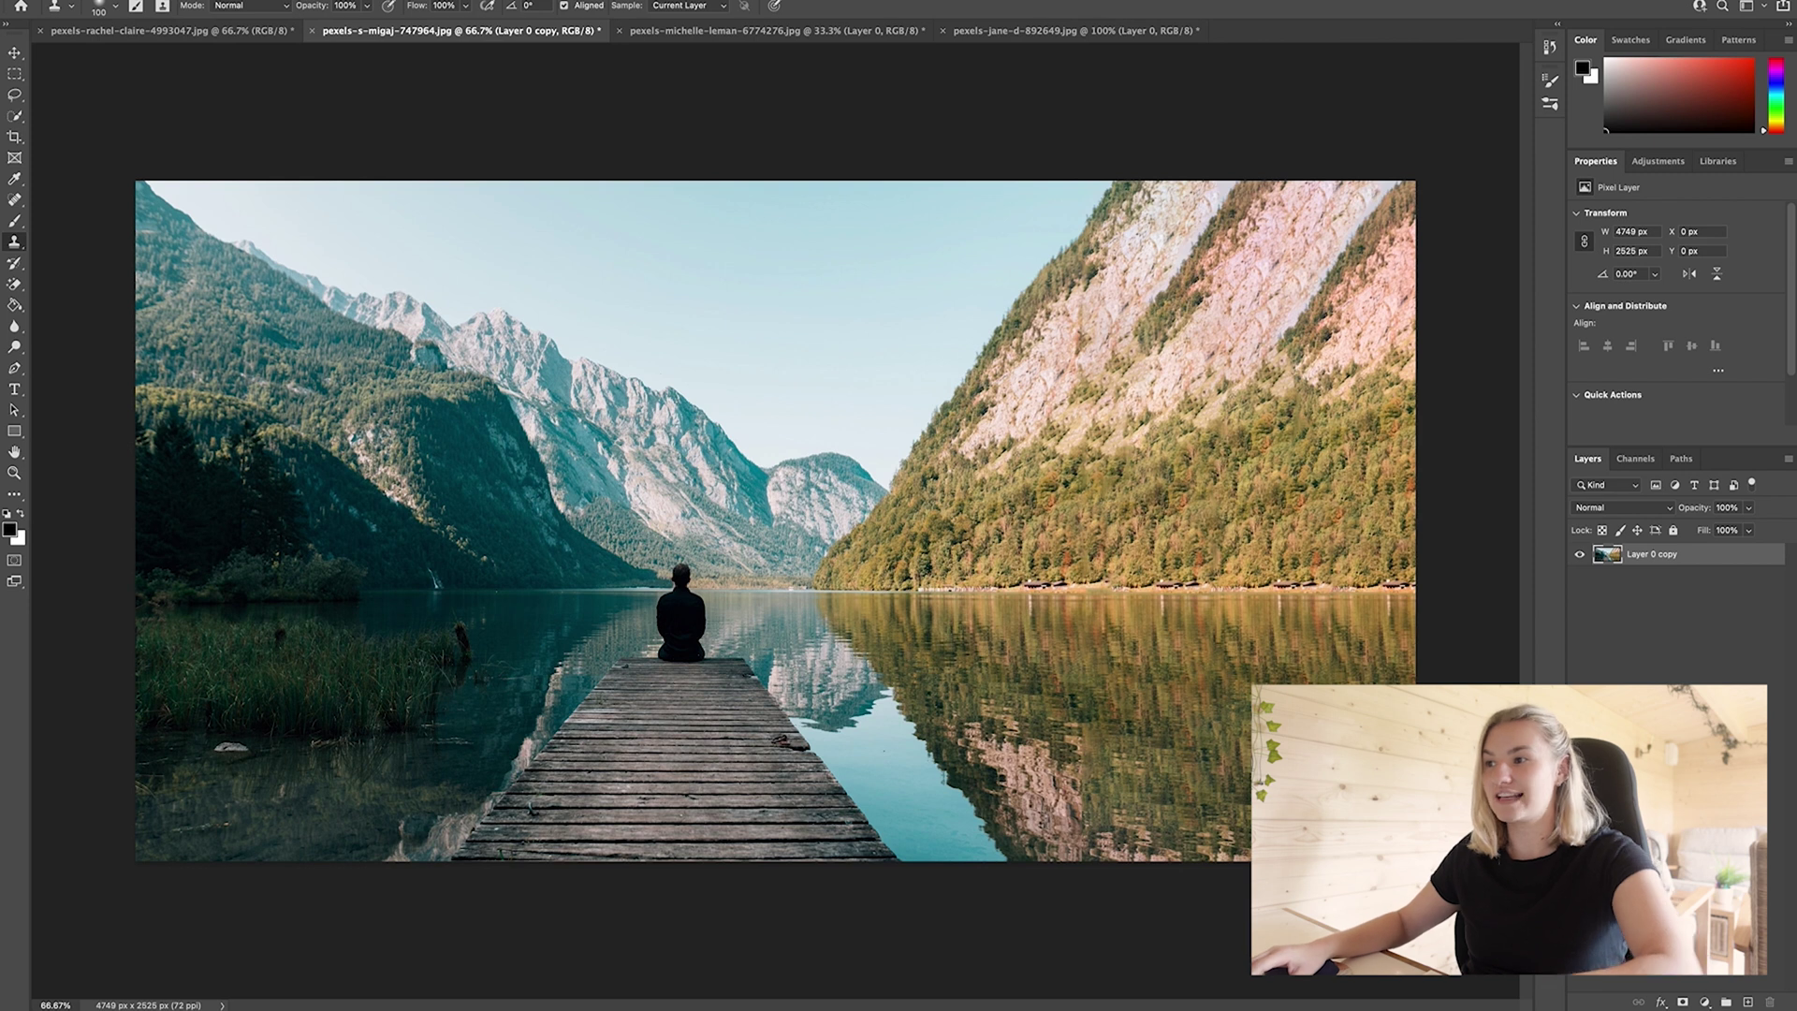
pyautogui.hotkey('ctrl', 'z')
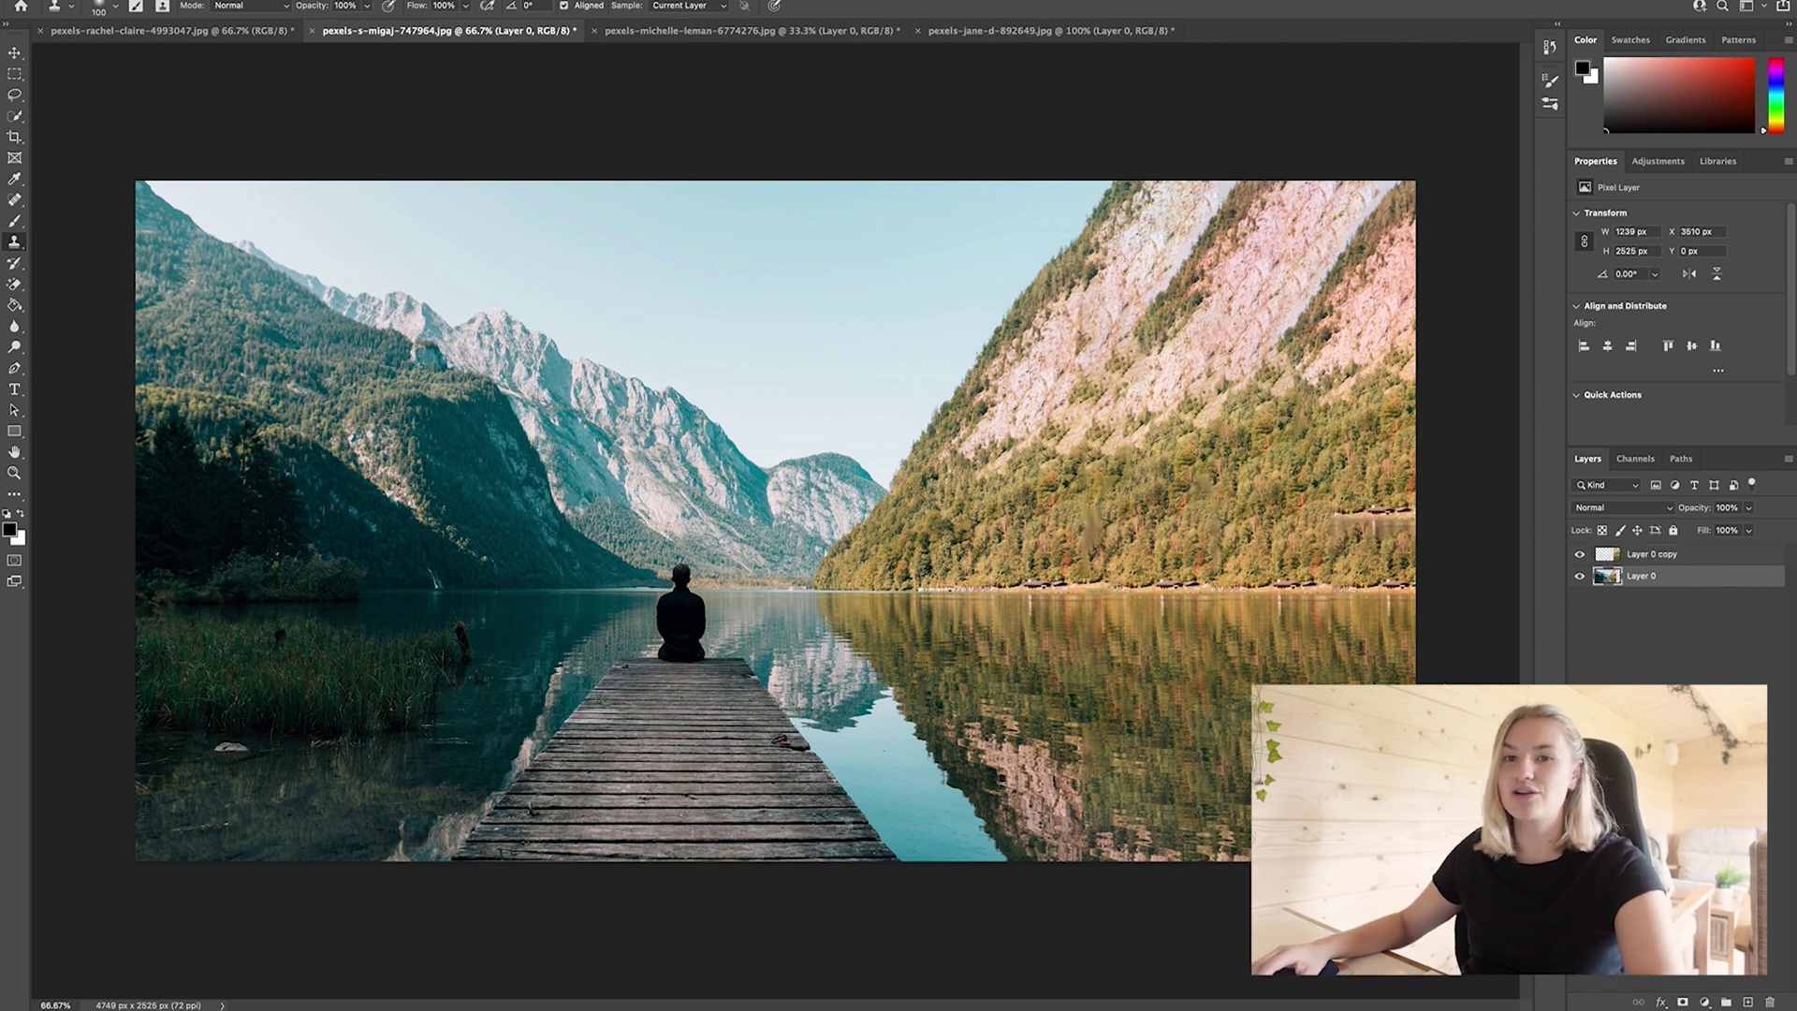
pyautogui.hotkey('ctrl', 'z')
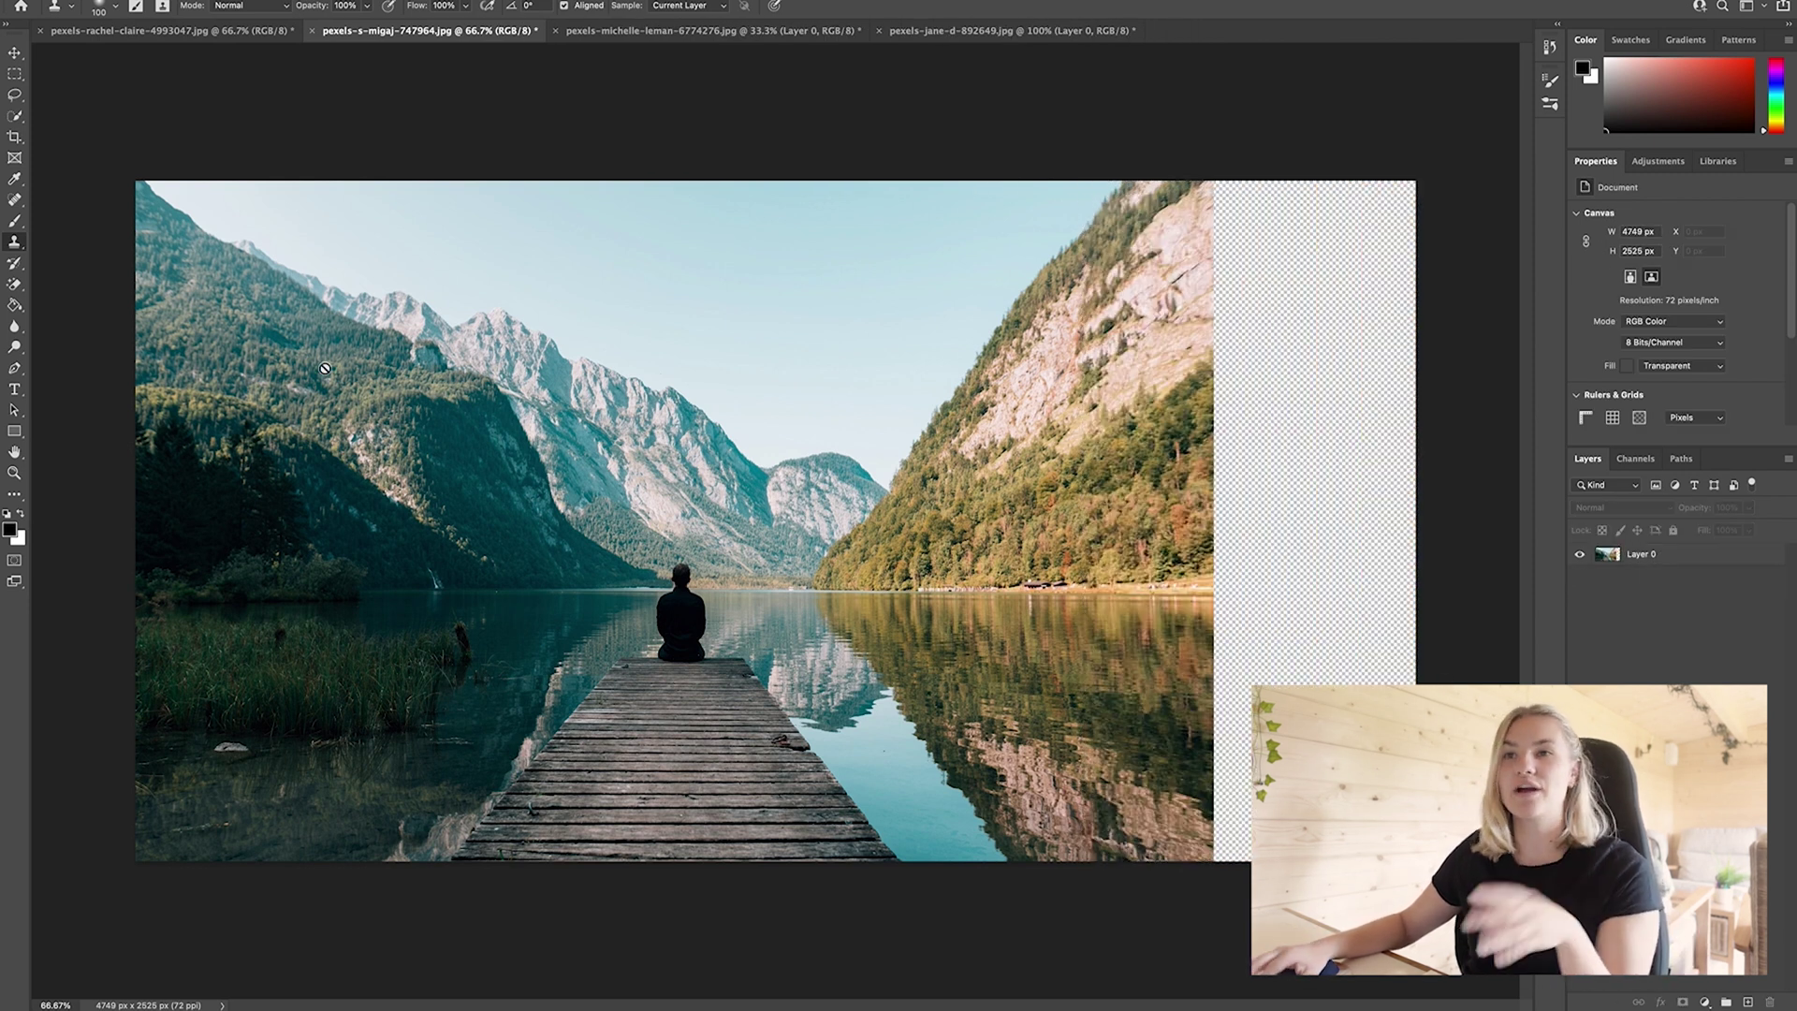
# Content-Aware Scale the photo layer rightward until it fills the 4769 px canvas
pyautogui.press('v')
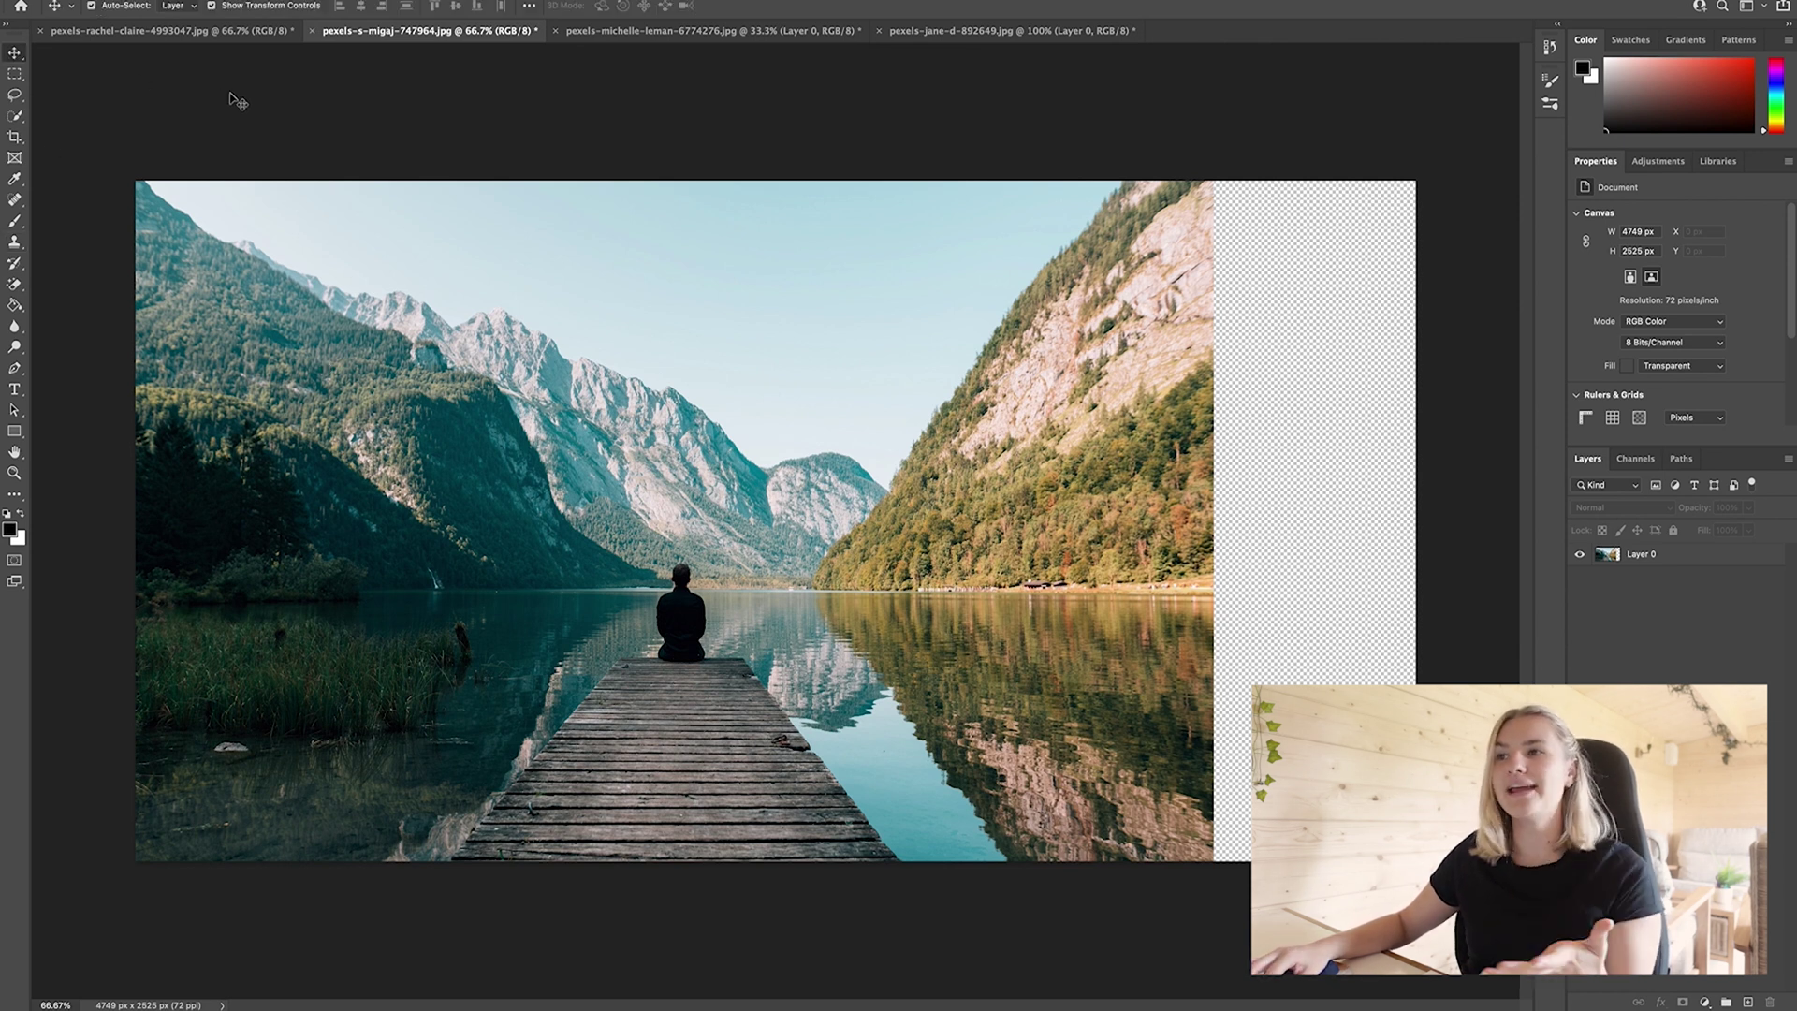
pyautogui.click(686, 294)
pyautogui.click(42, 0)
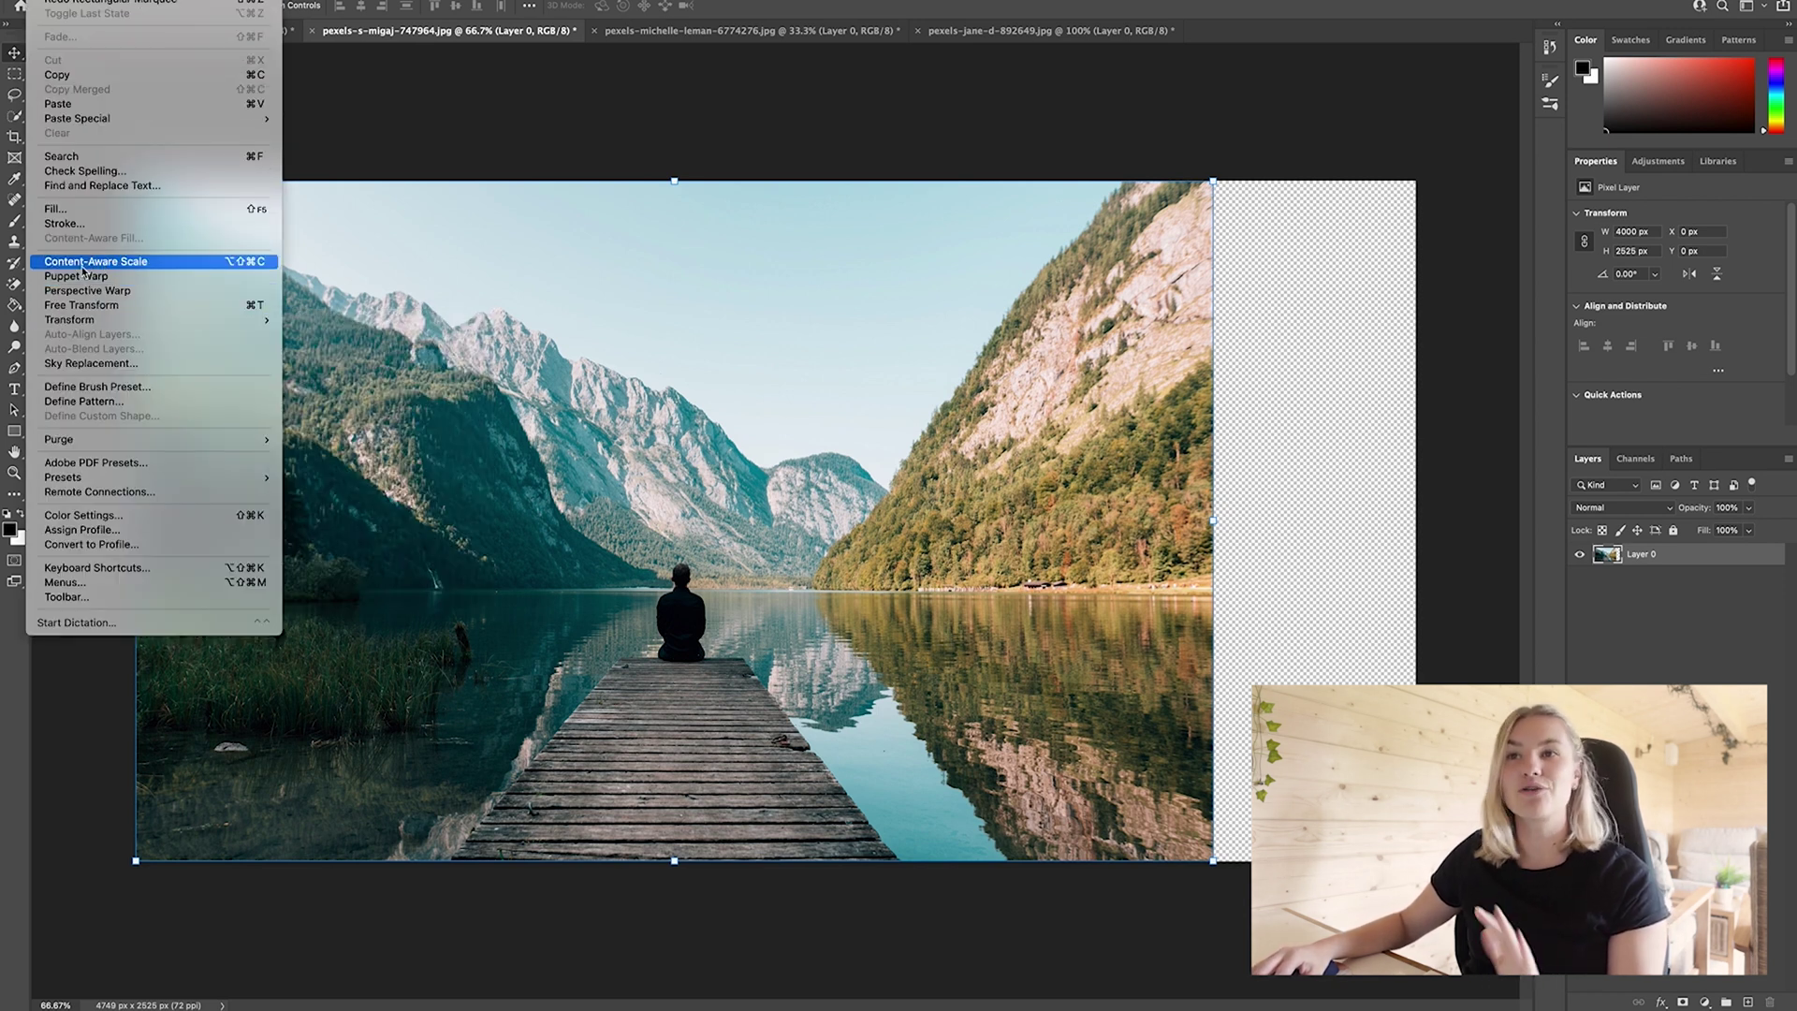
pyautogui.click(92, 261)
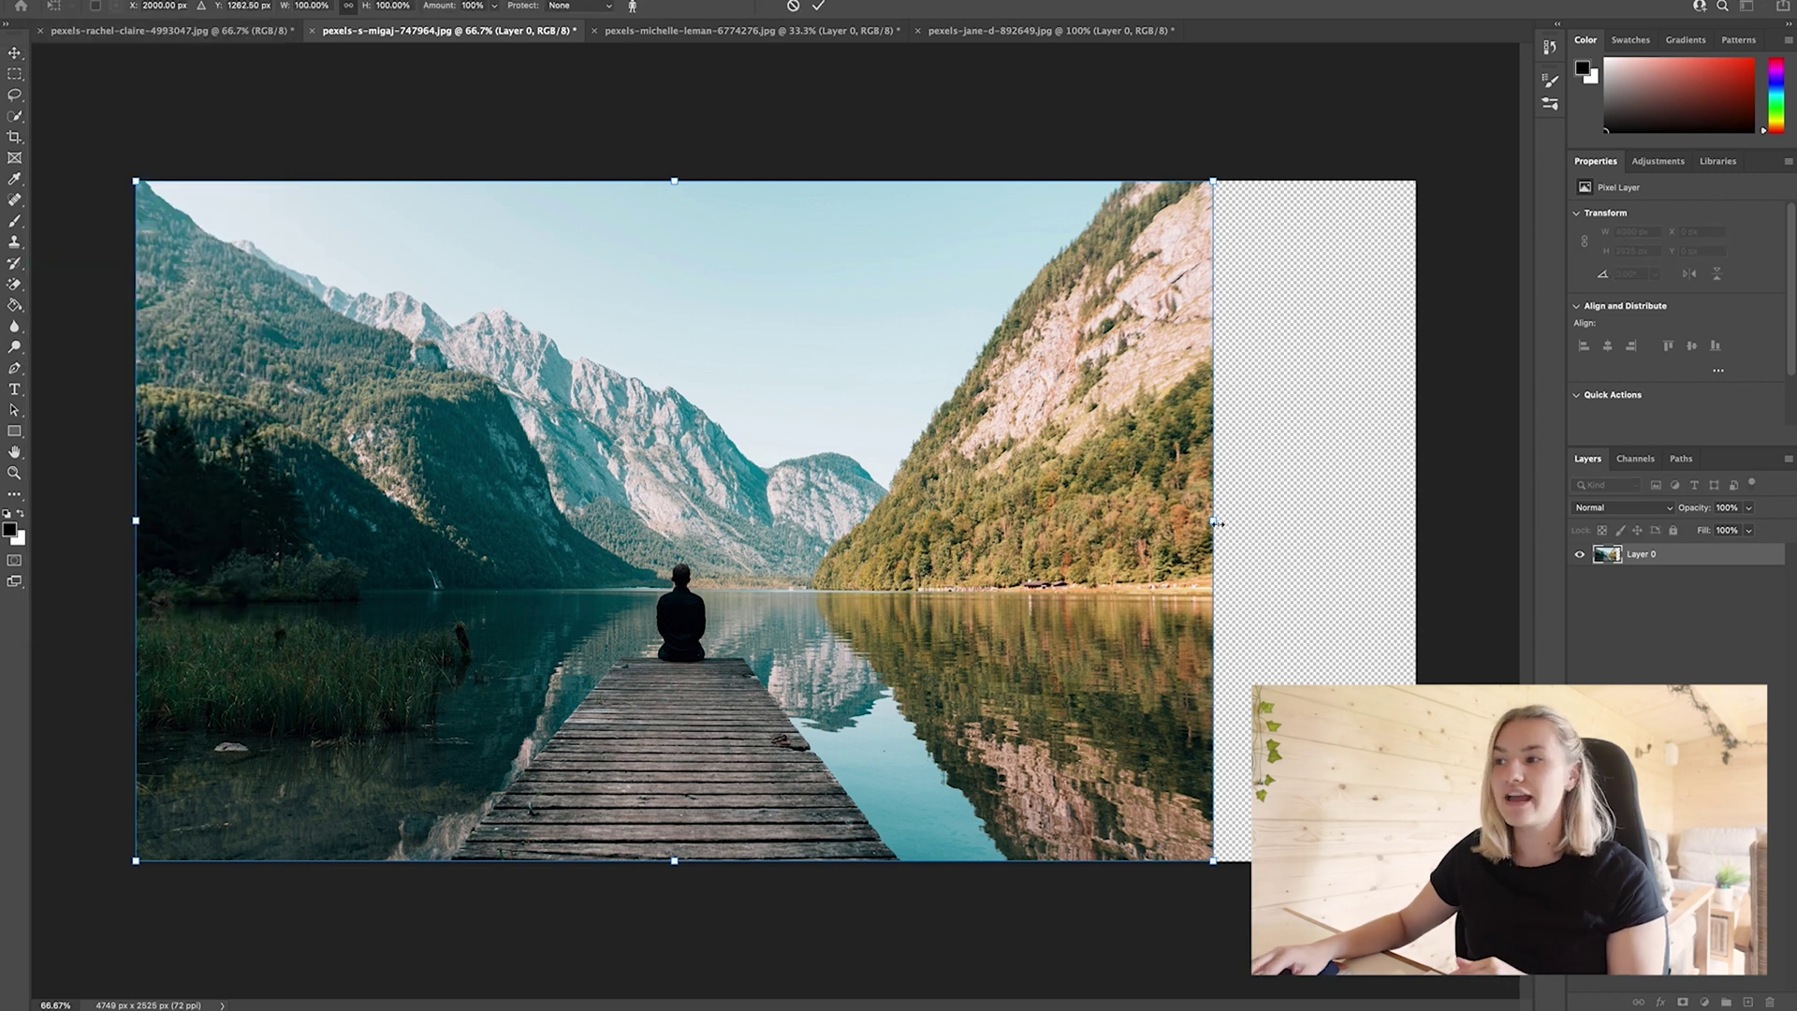
pyautogui.moveTo(1219, 523); pyautogui.dragTo(1418, 528)
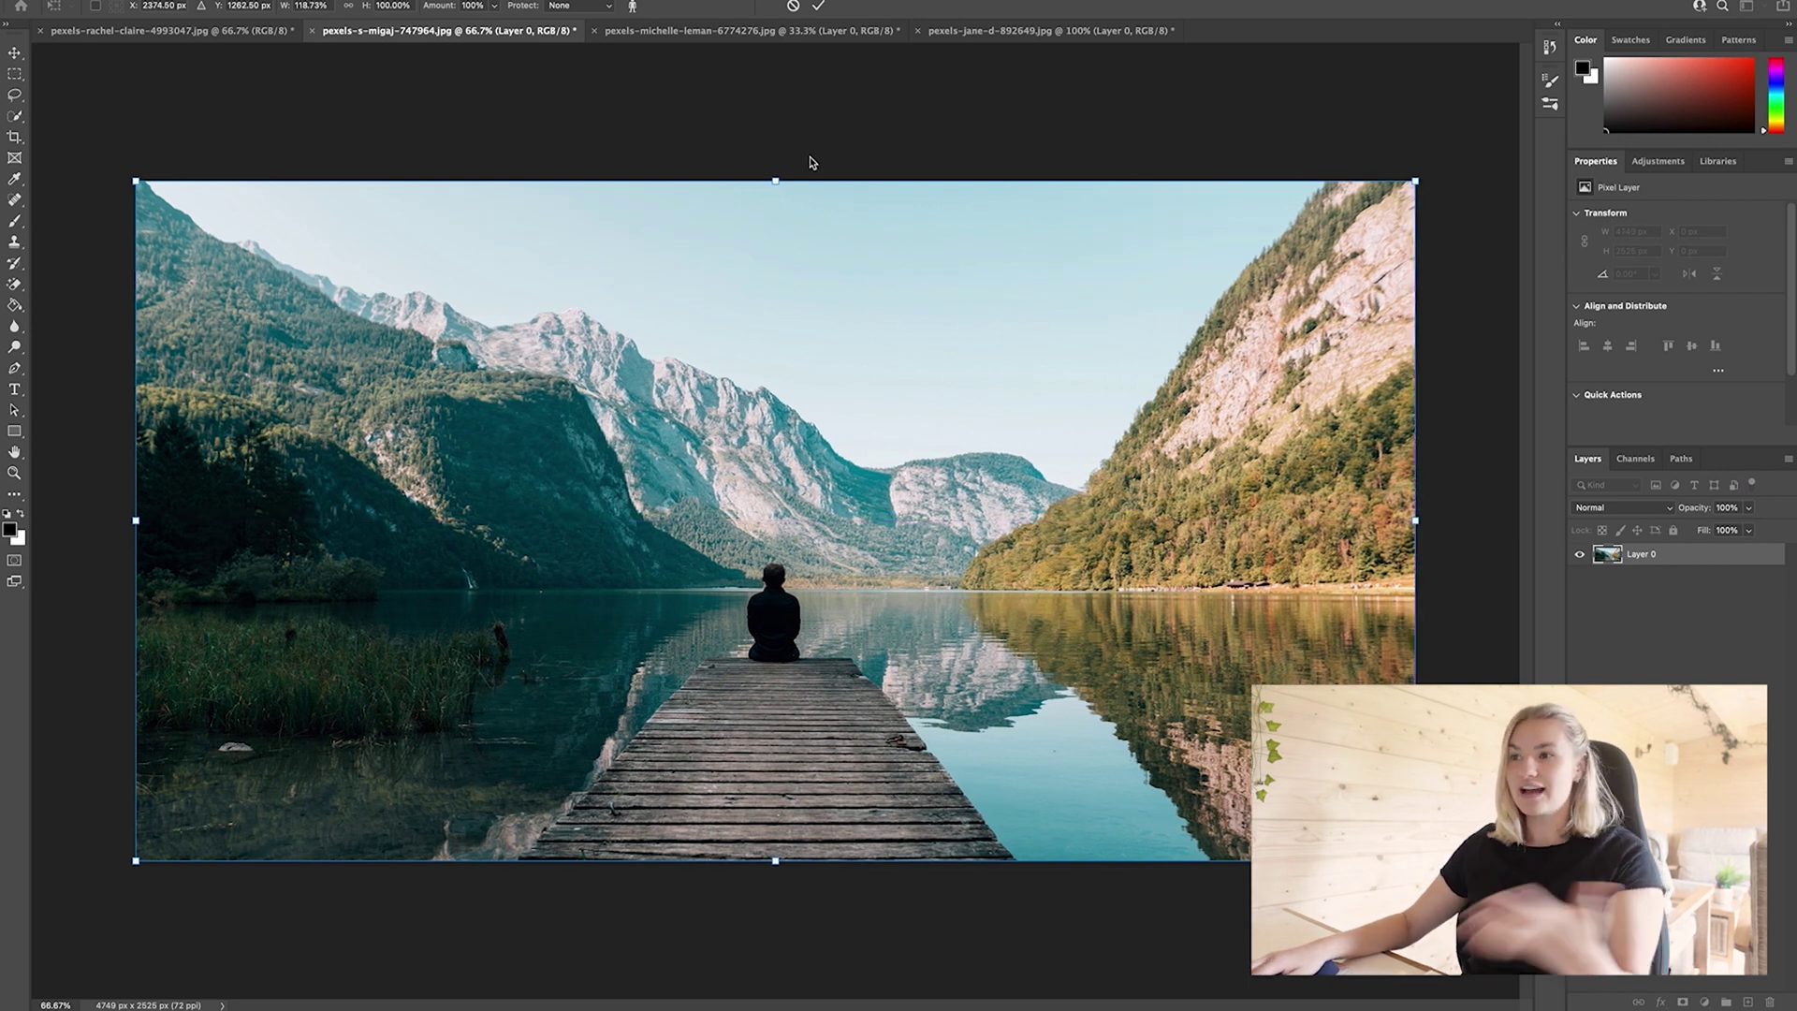
pyautogui.press('Return')
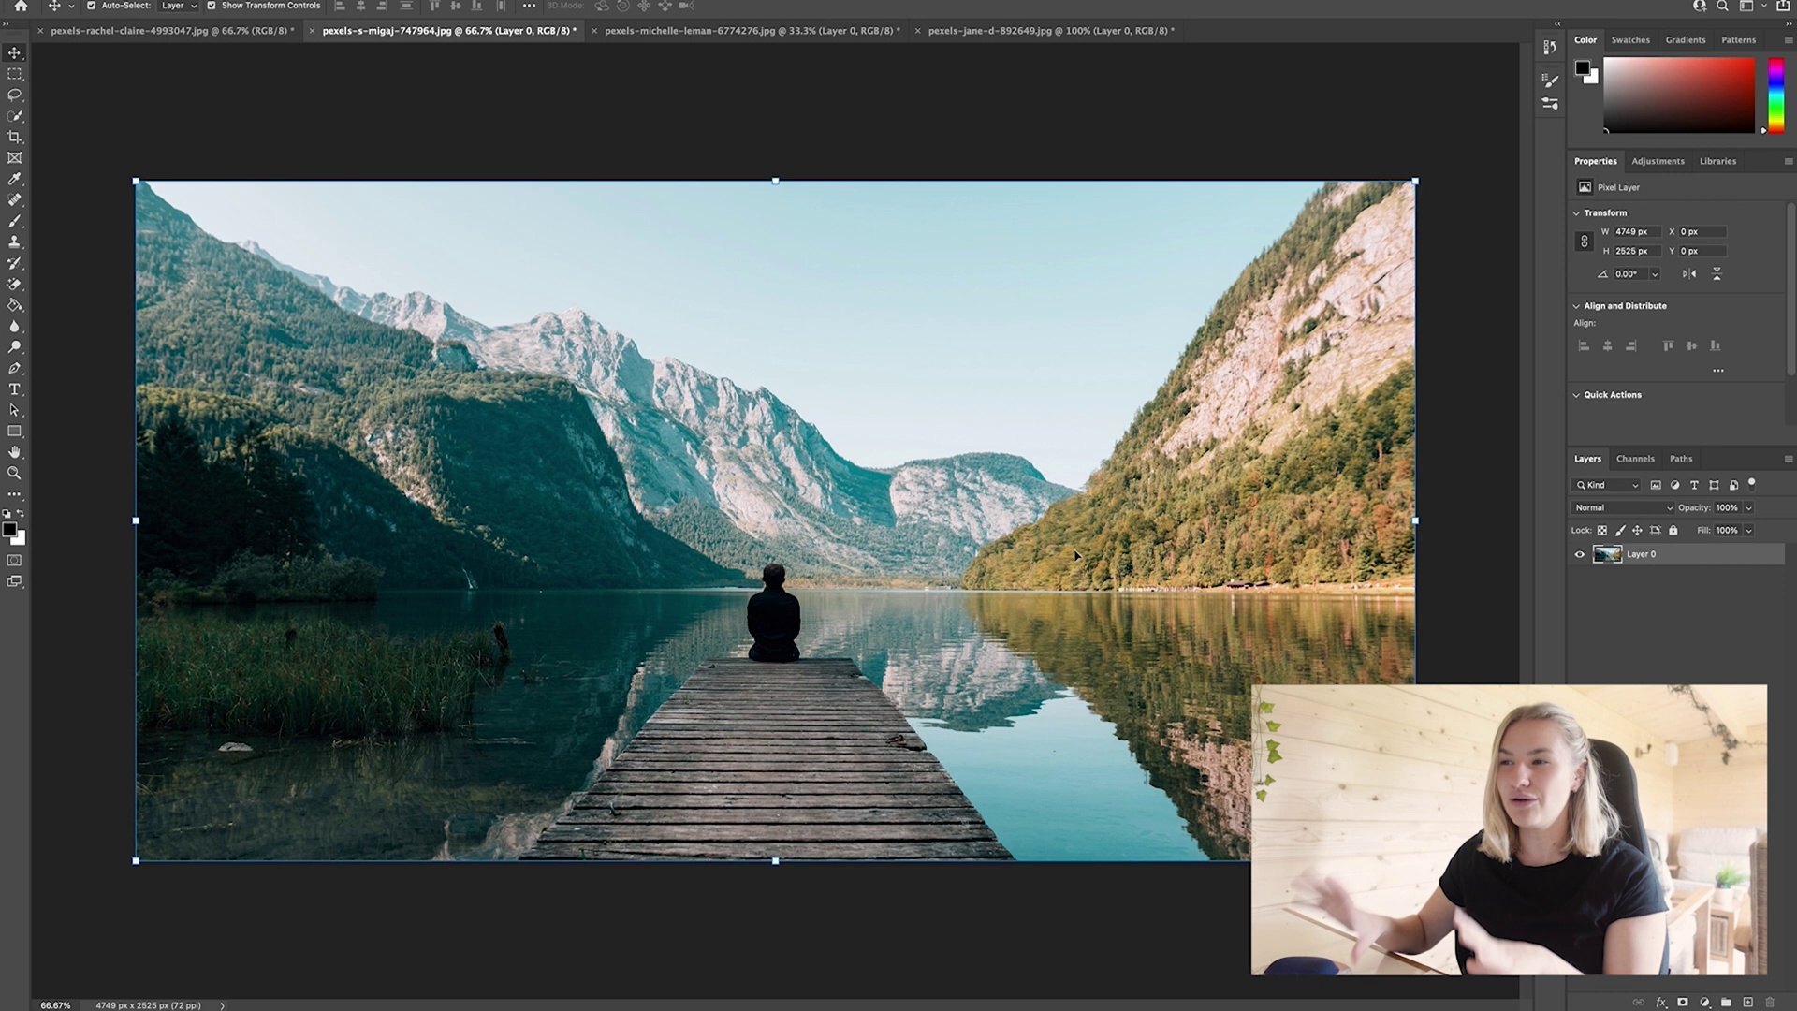
# Set the layer width back to 4000 px and clear the transform
pyautogui.write('4000')
pyautogui.press('Return')
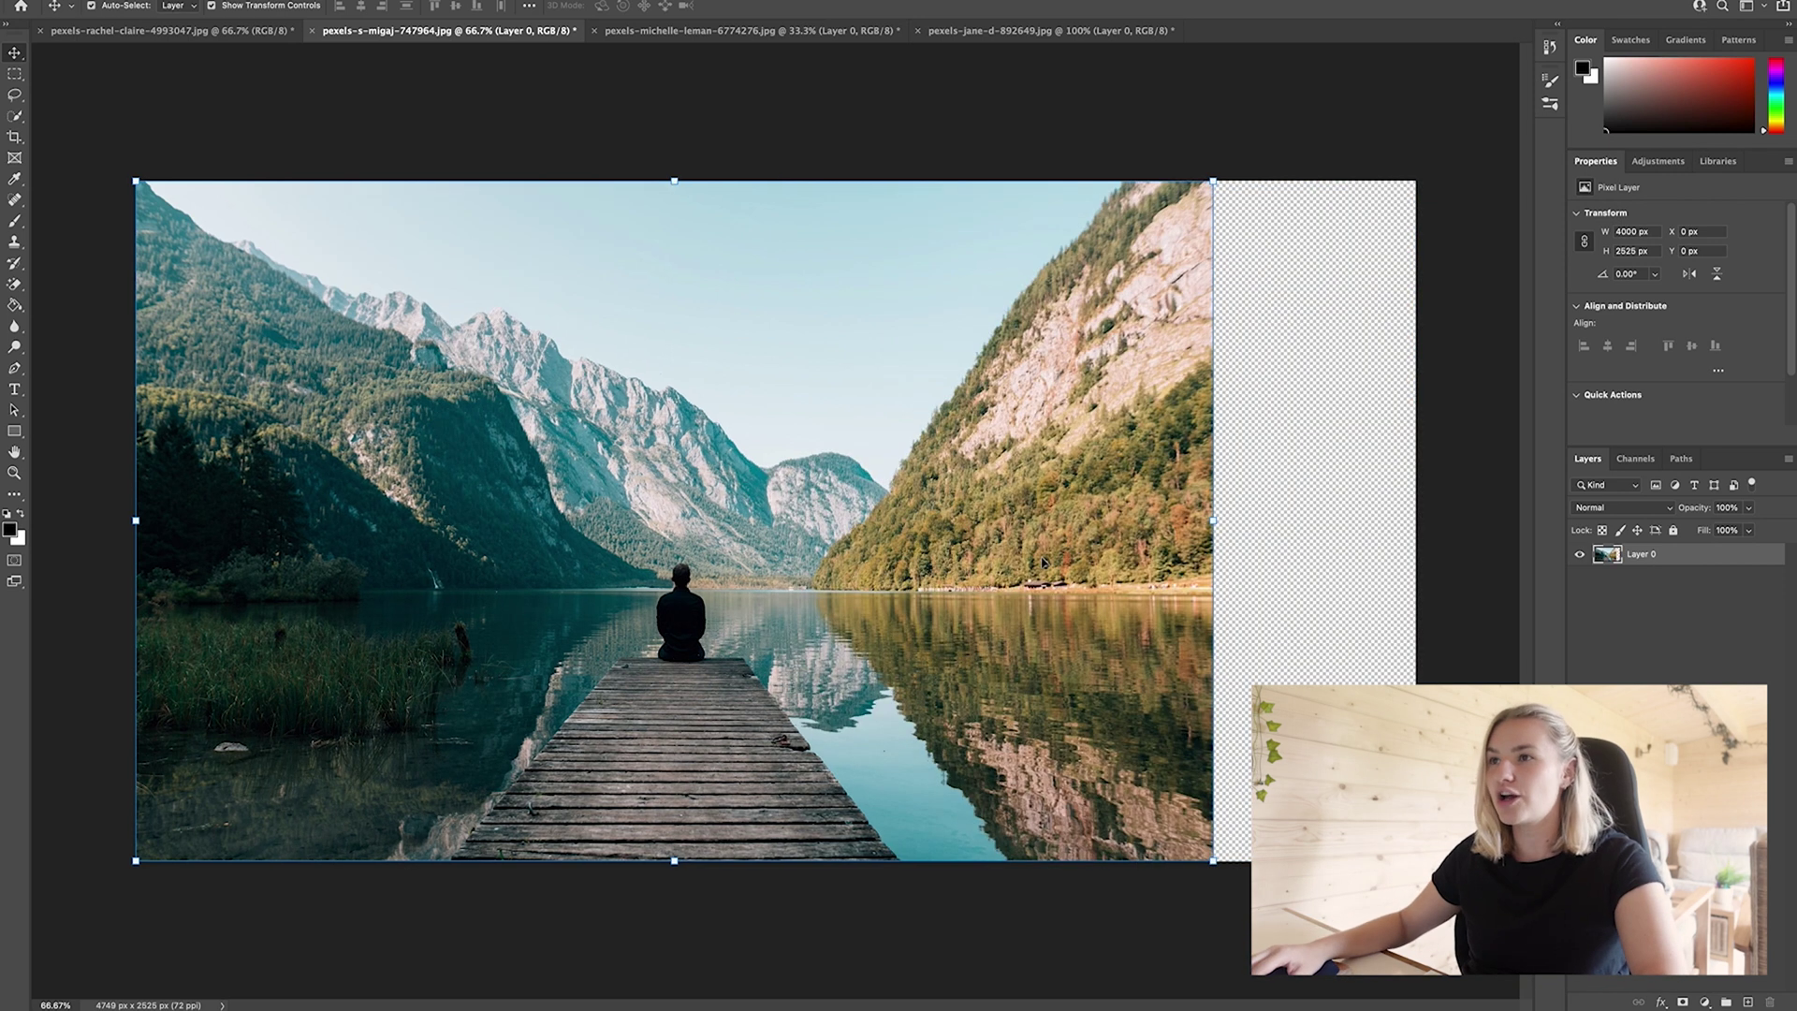
pyautogui.click(786, 148)
# Lasso the seated figure, save it as a selection named 'person', then deselect
pyautogui.click(14, 95)
pyautogui.moveTo(655, 593)
pyautogui.mouseDown()
pyautogui.moveTo(702, 668)
pyautogui.moveTo(728, 648)
pyautogui.moveTo(711, 565)
pyautogui.moveTo(676, 548)
pyautogui.mouseUp()
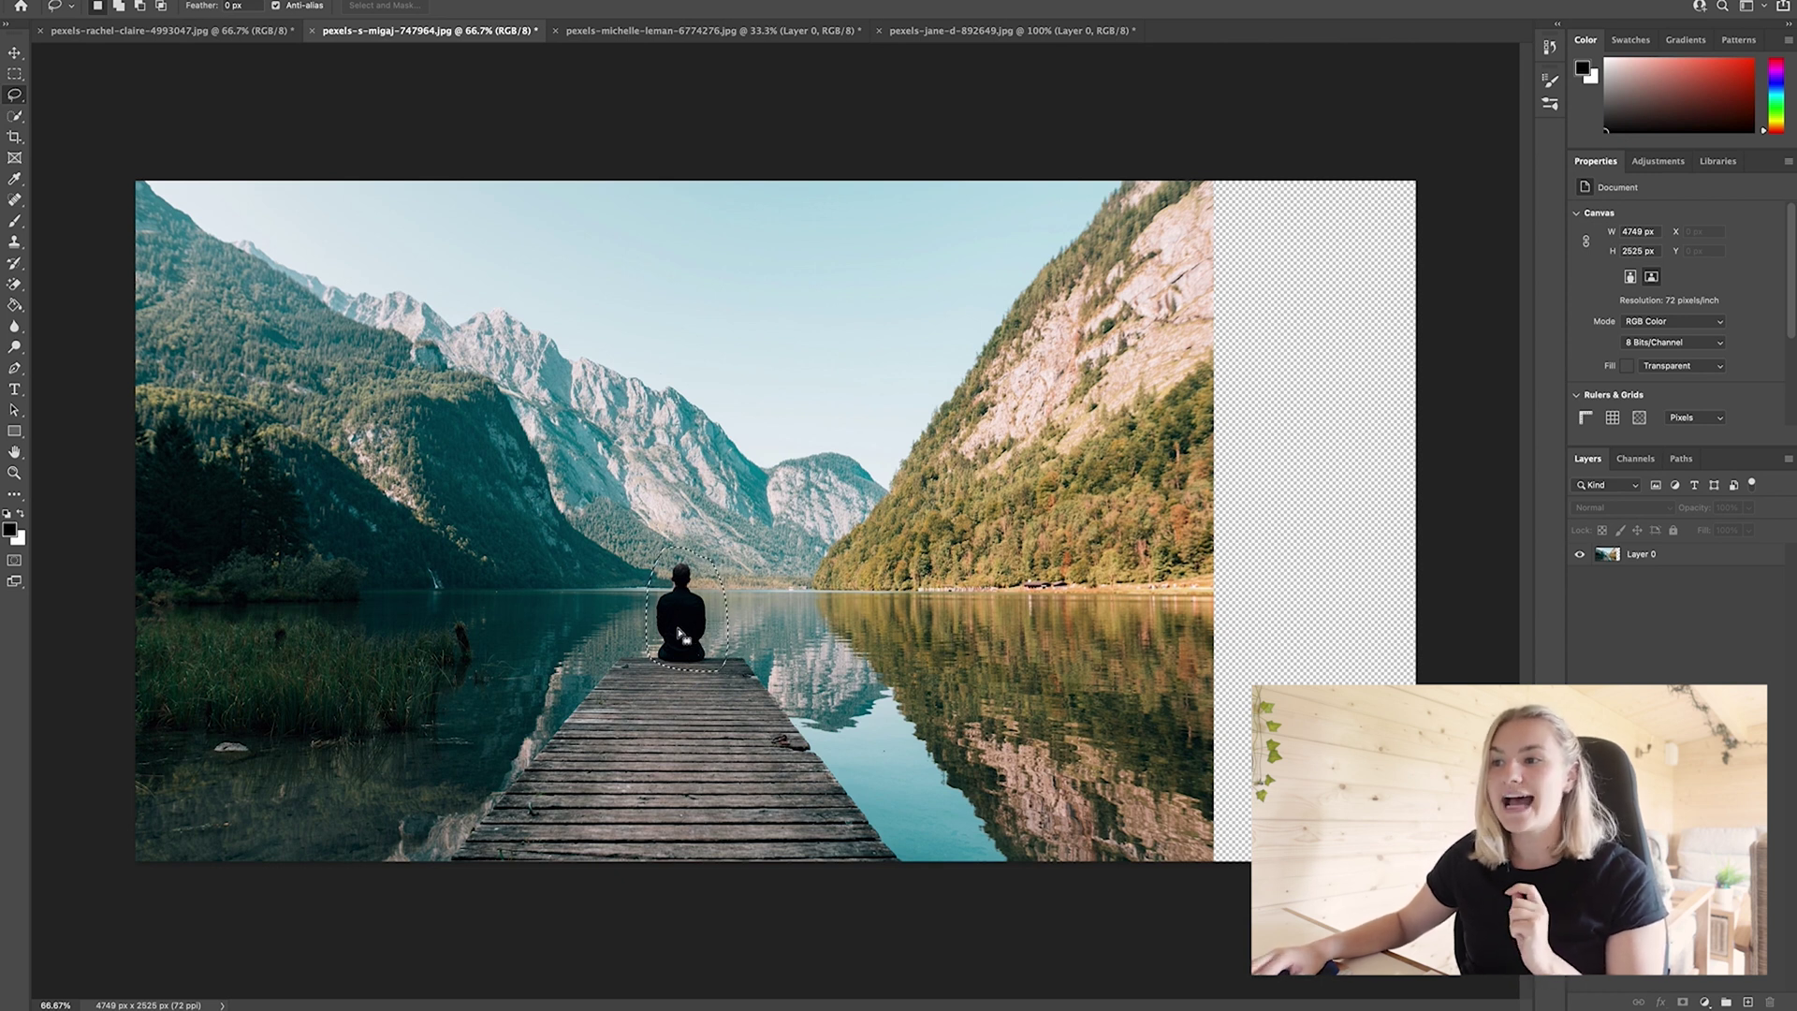
pyautogui.rightClick(683, 606)
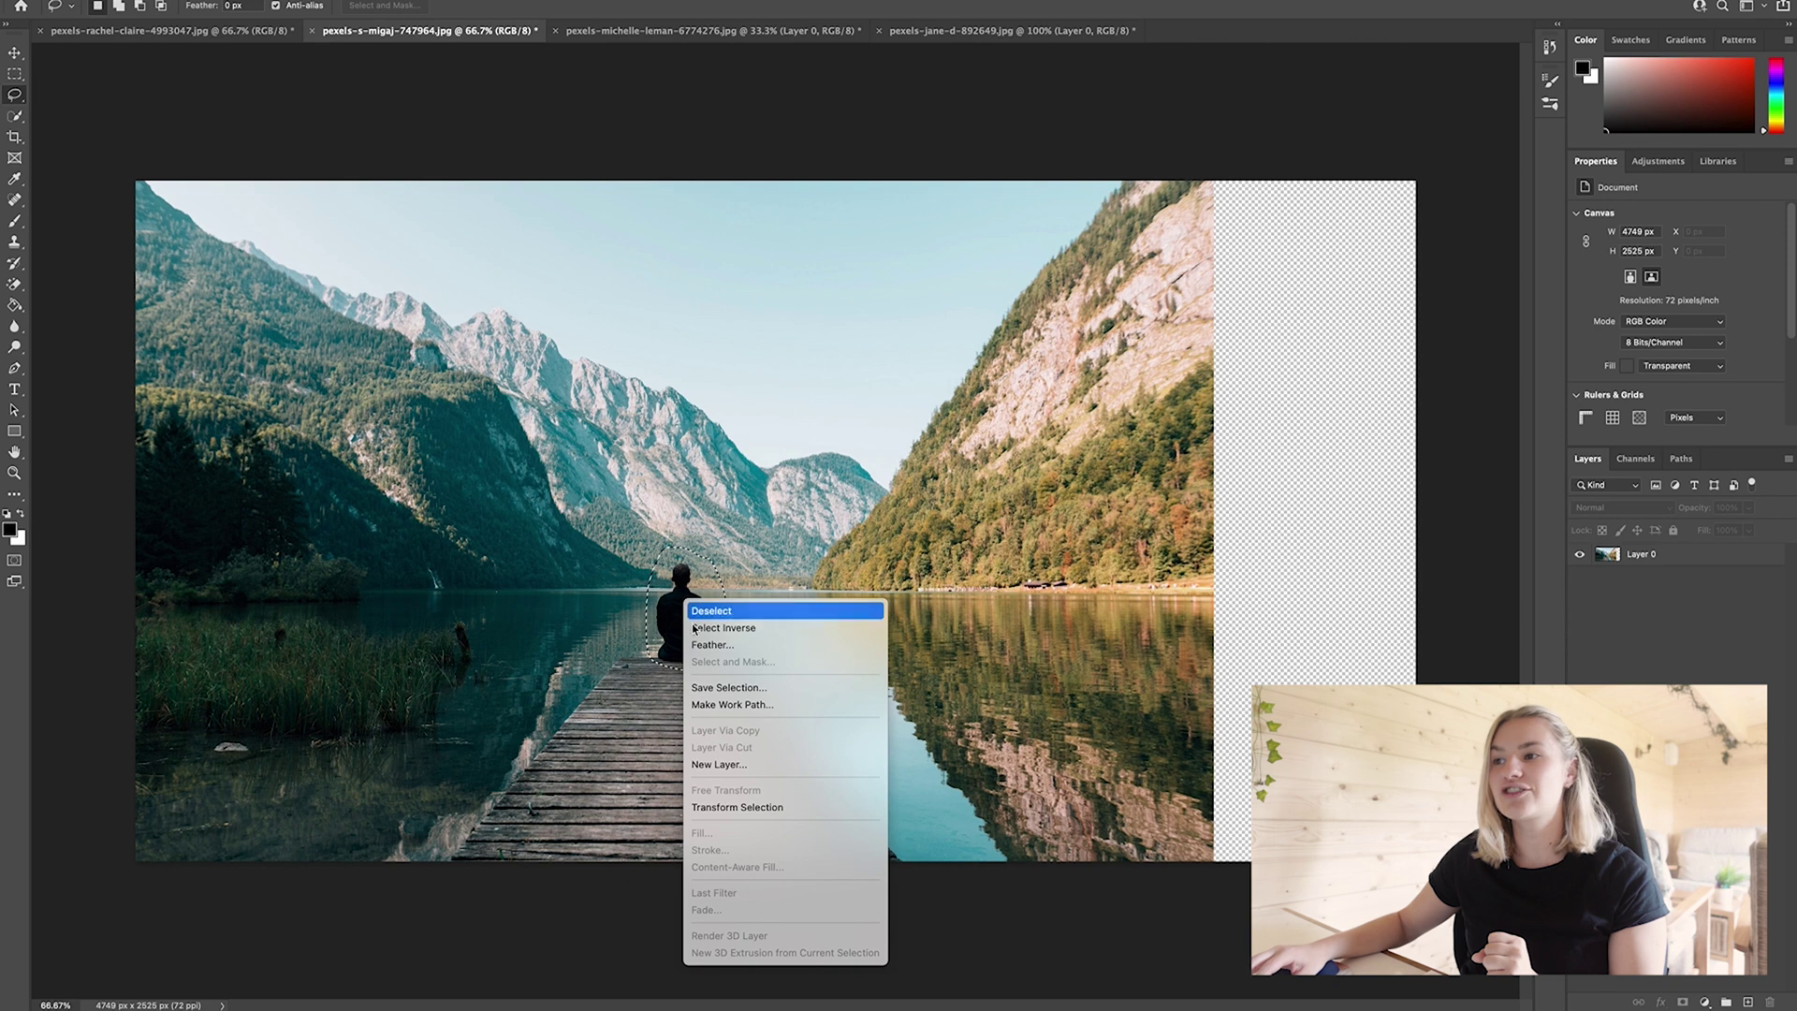
pyautogui.click(728, 687)
pyautogui.write('person')
pyautogui.click(1058, 423)
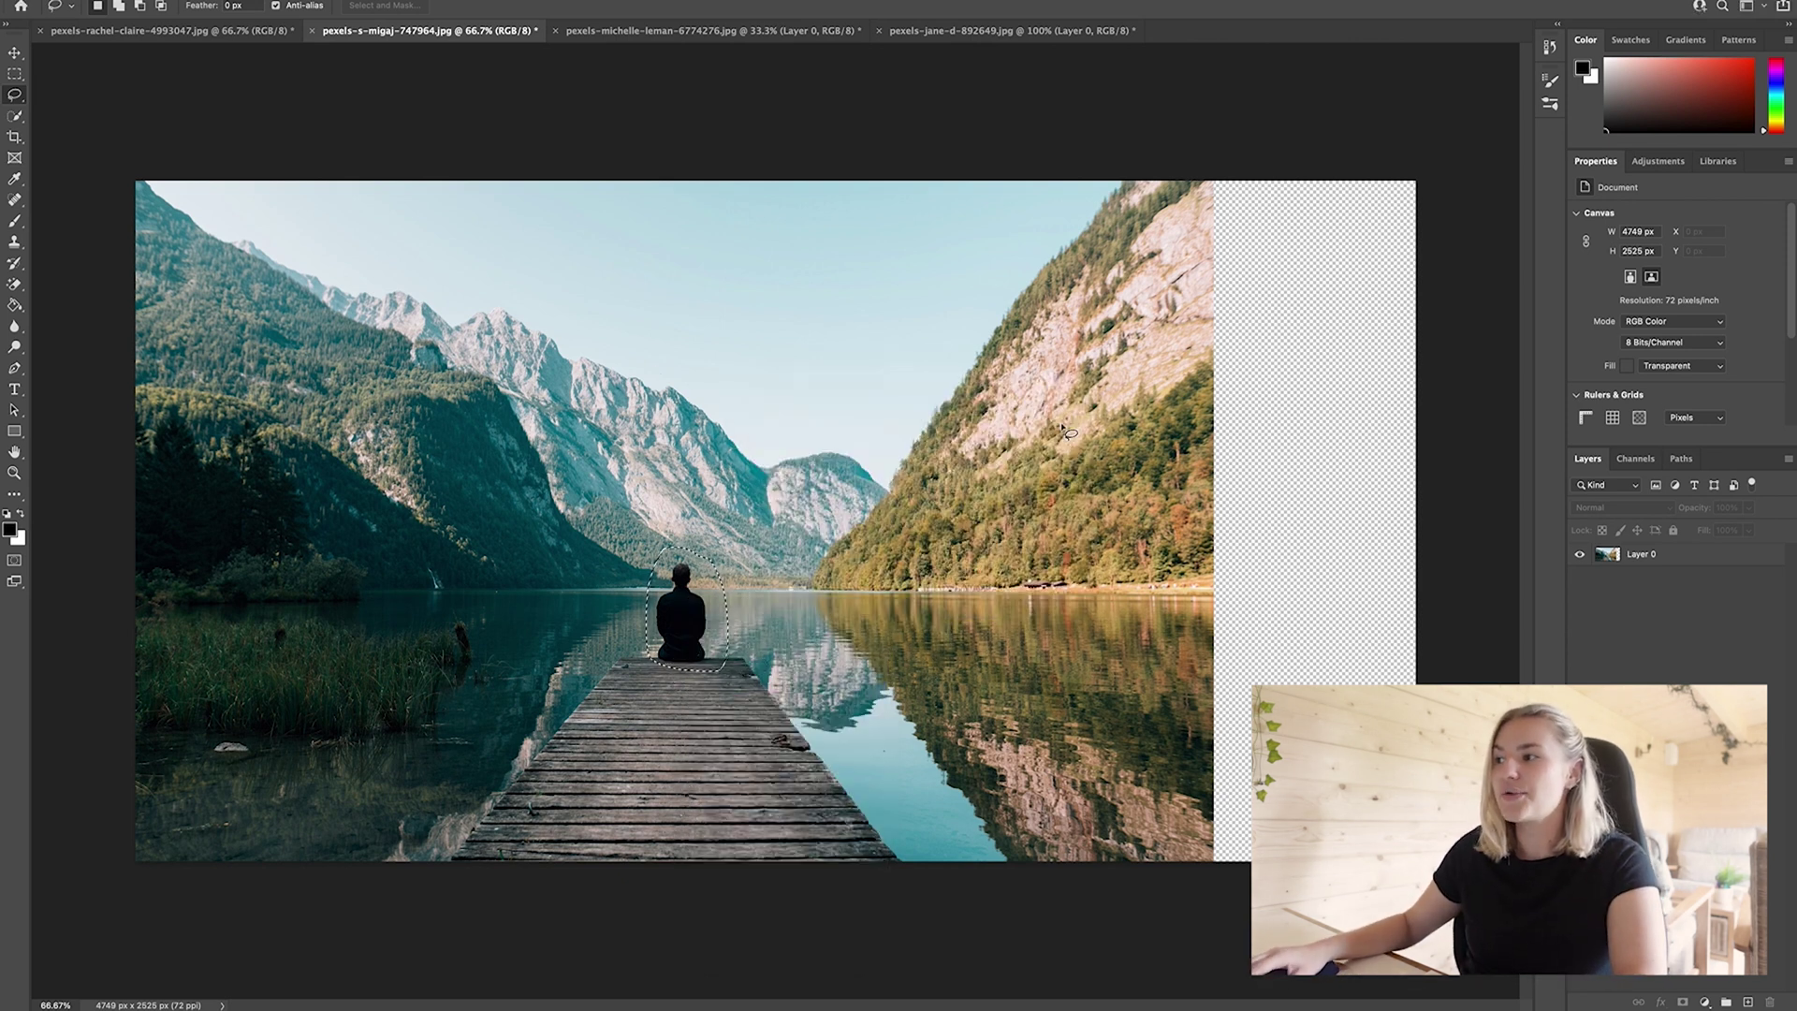
pyautogui.press('super+d')
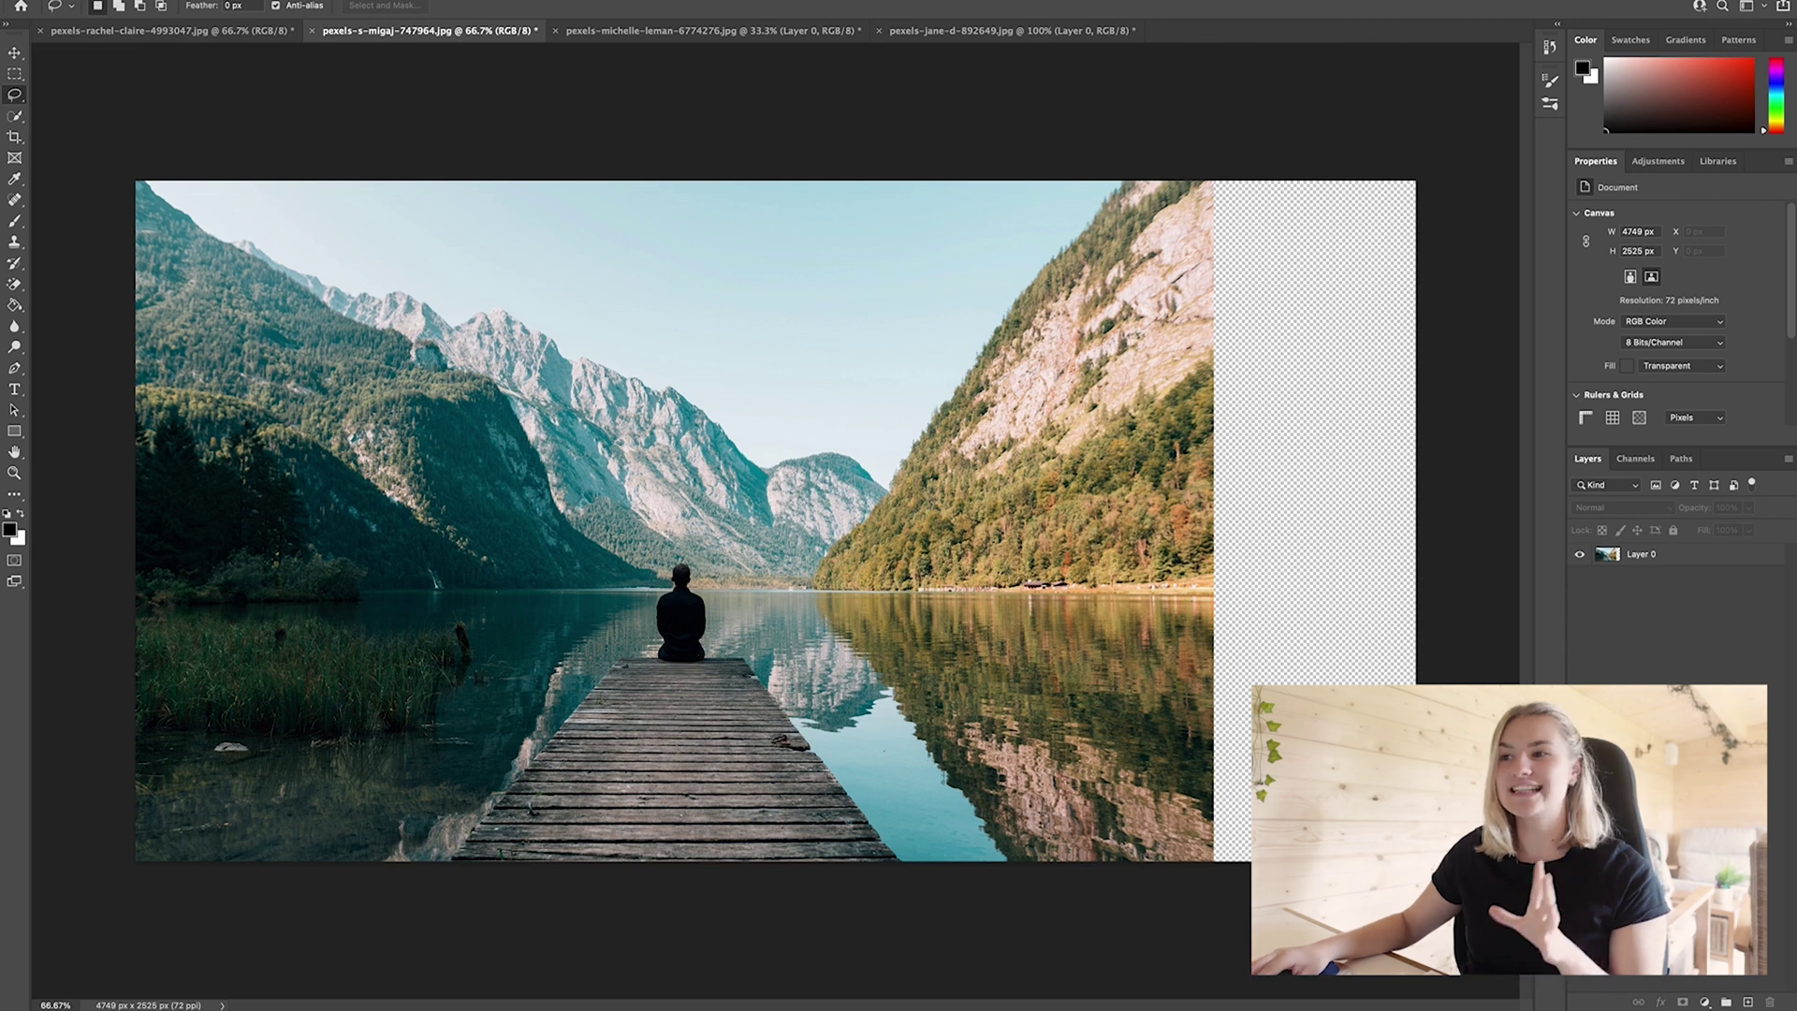
pyautogui.click(14, 53)
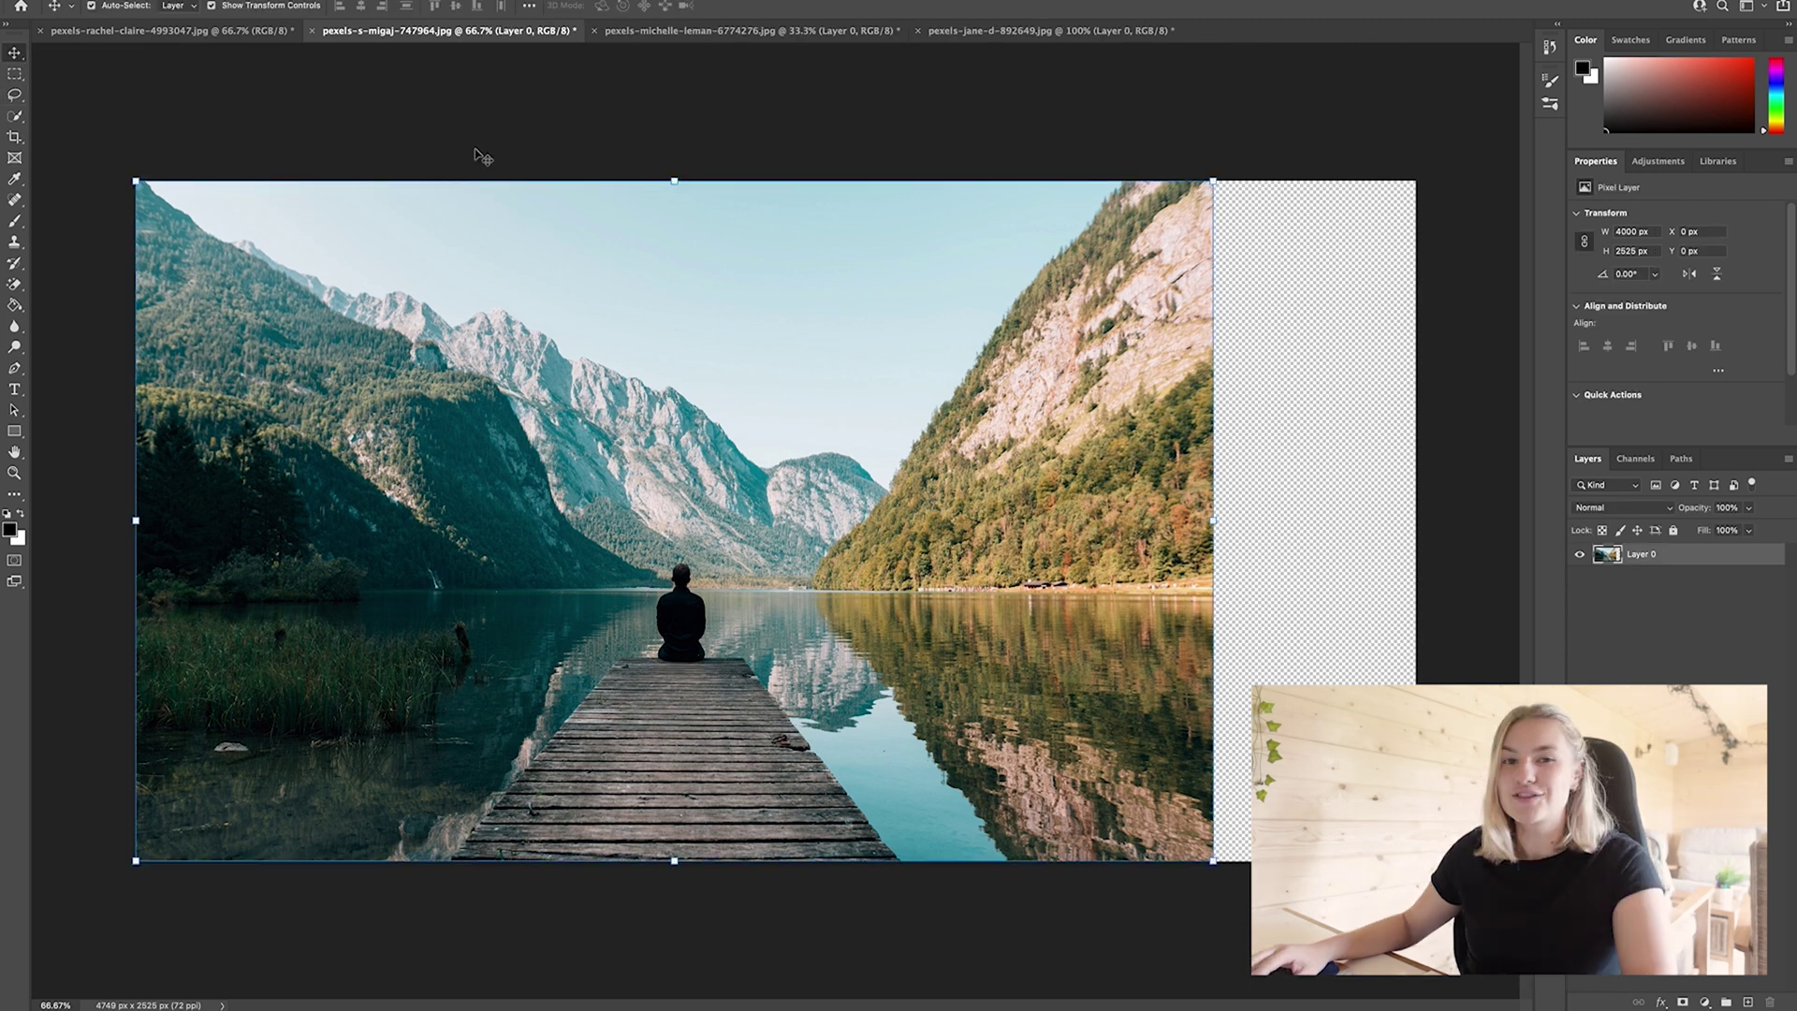
# Content-Aware Scale the lake photo wider with Protect set to the 'person' selection
pyautogui.click(56, 2)
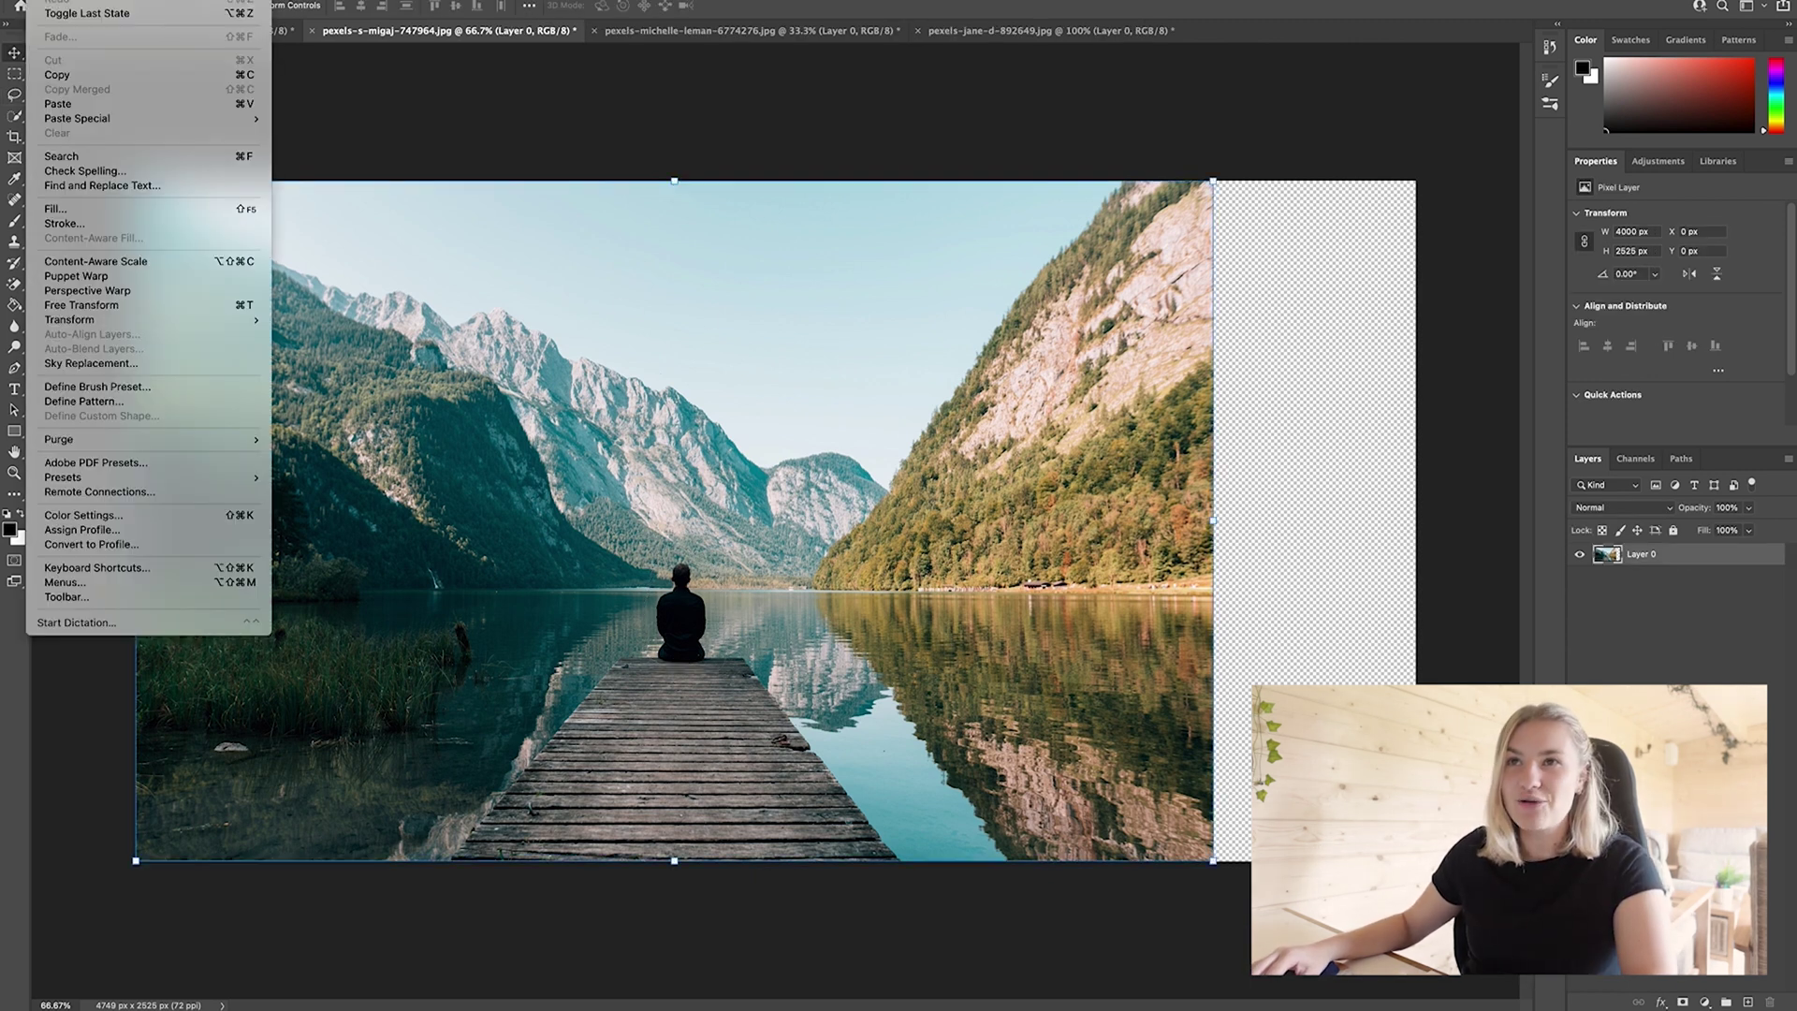
pyautogui.click(83, 262)
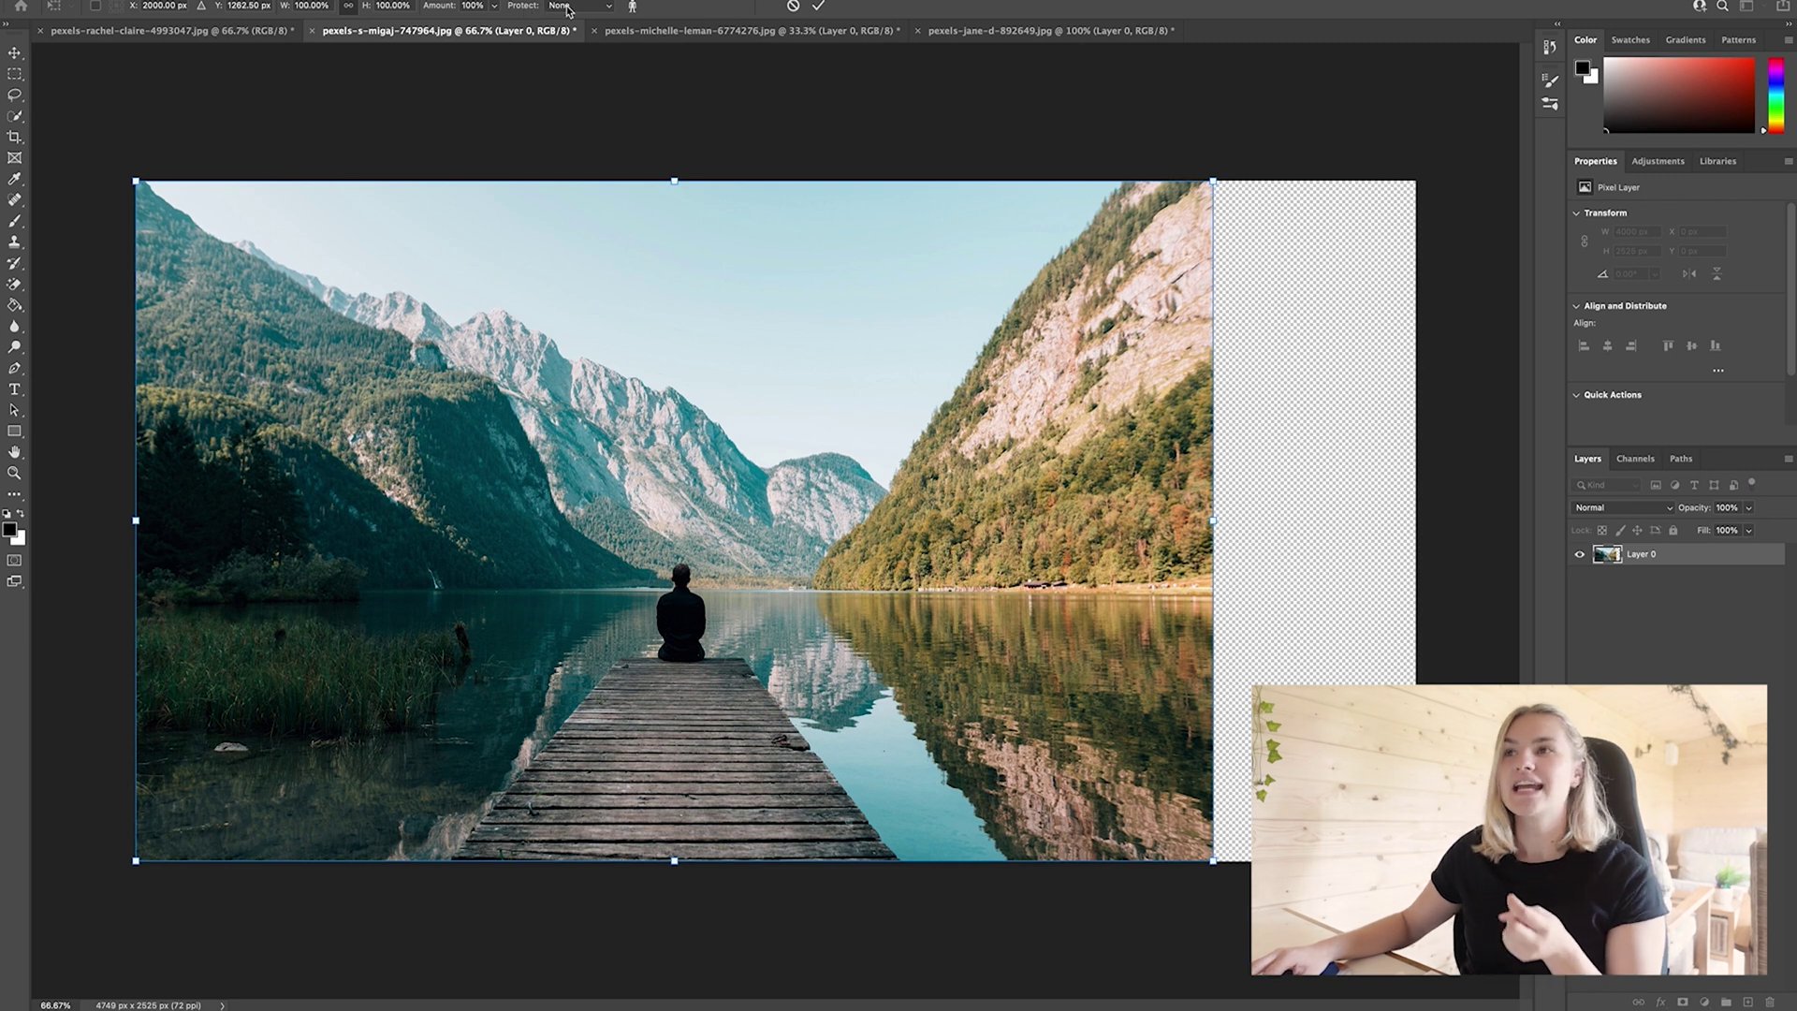
pyautogui.click(568, 7)
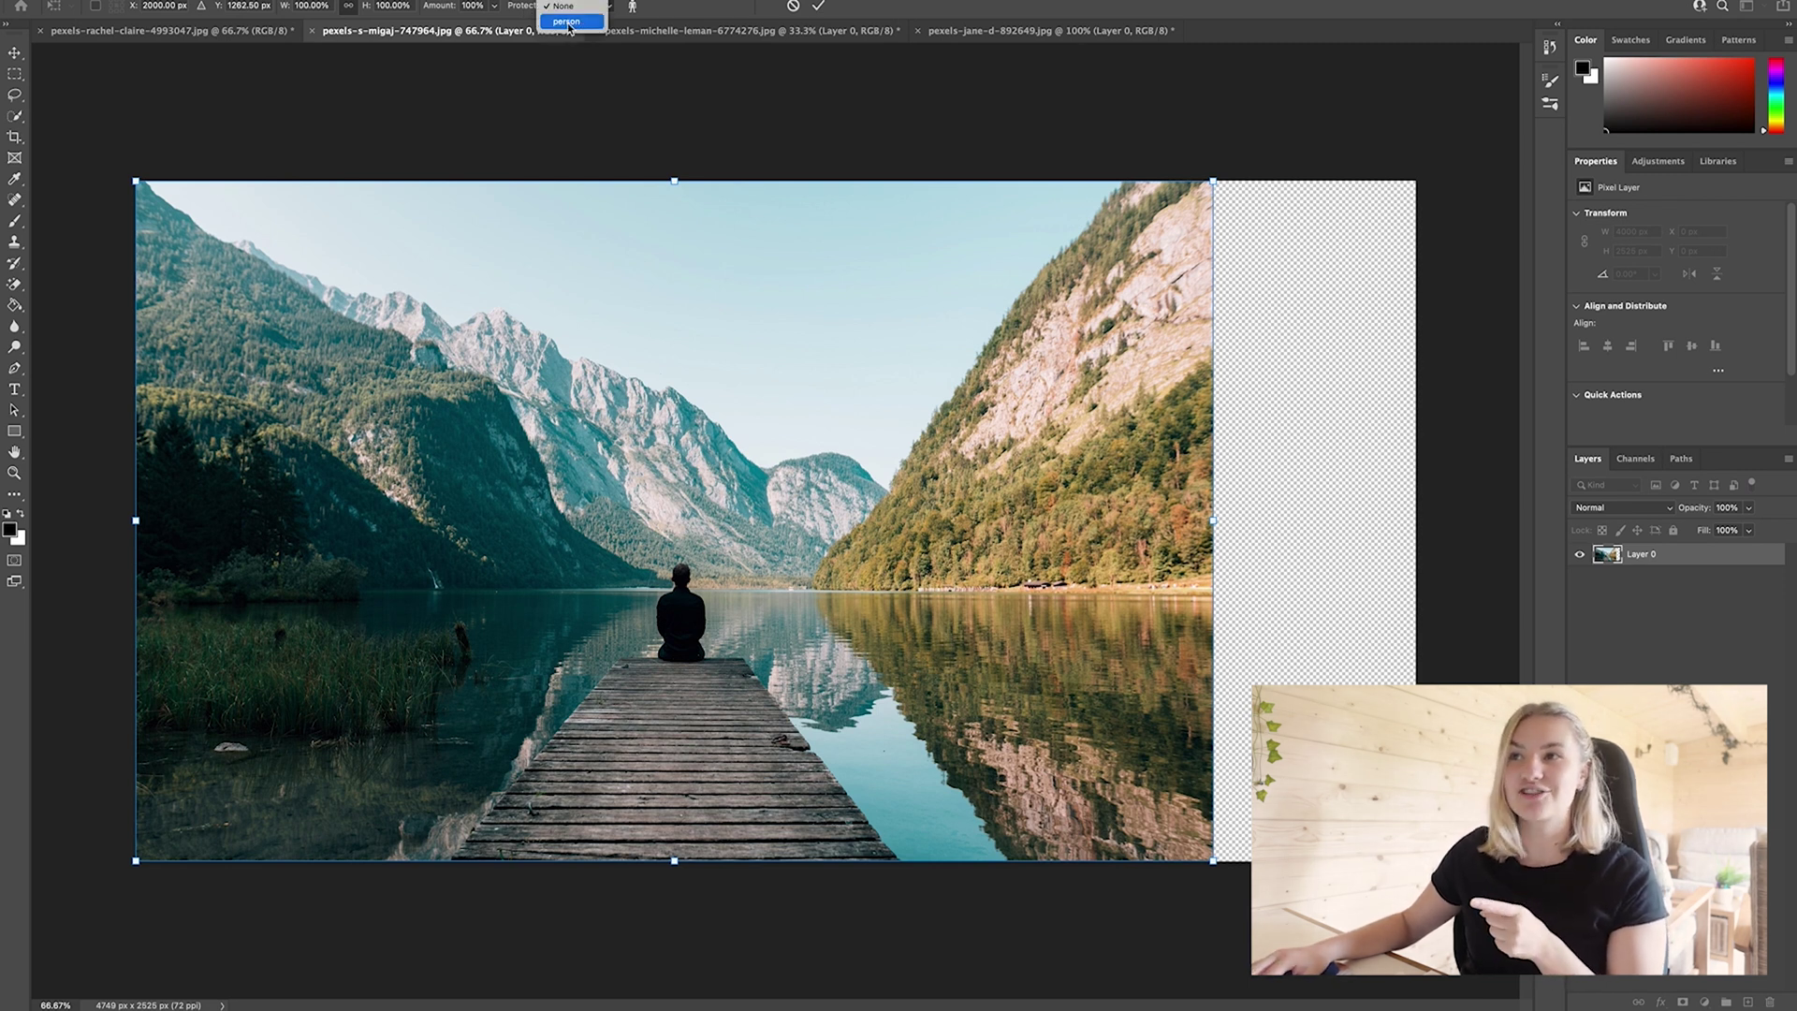
pyautogui.click(565, 22)
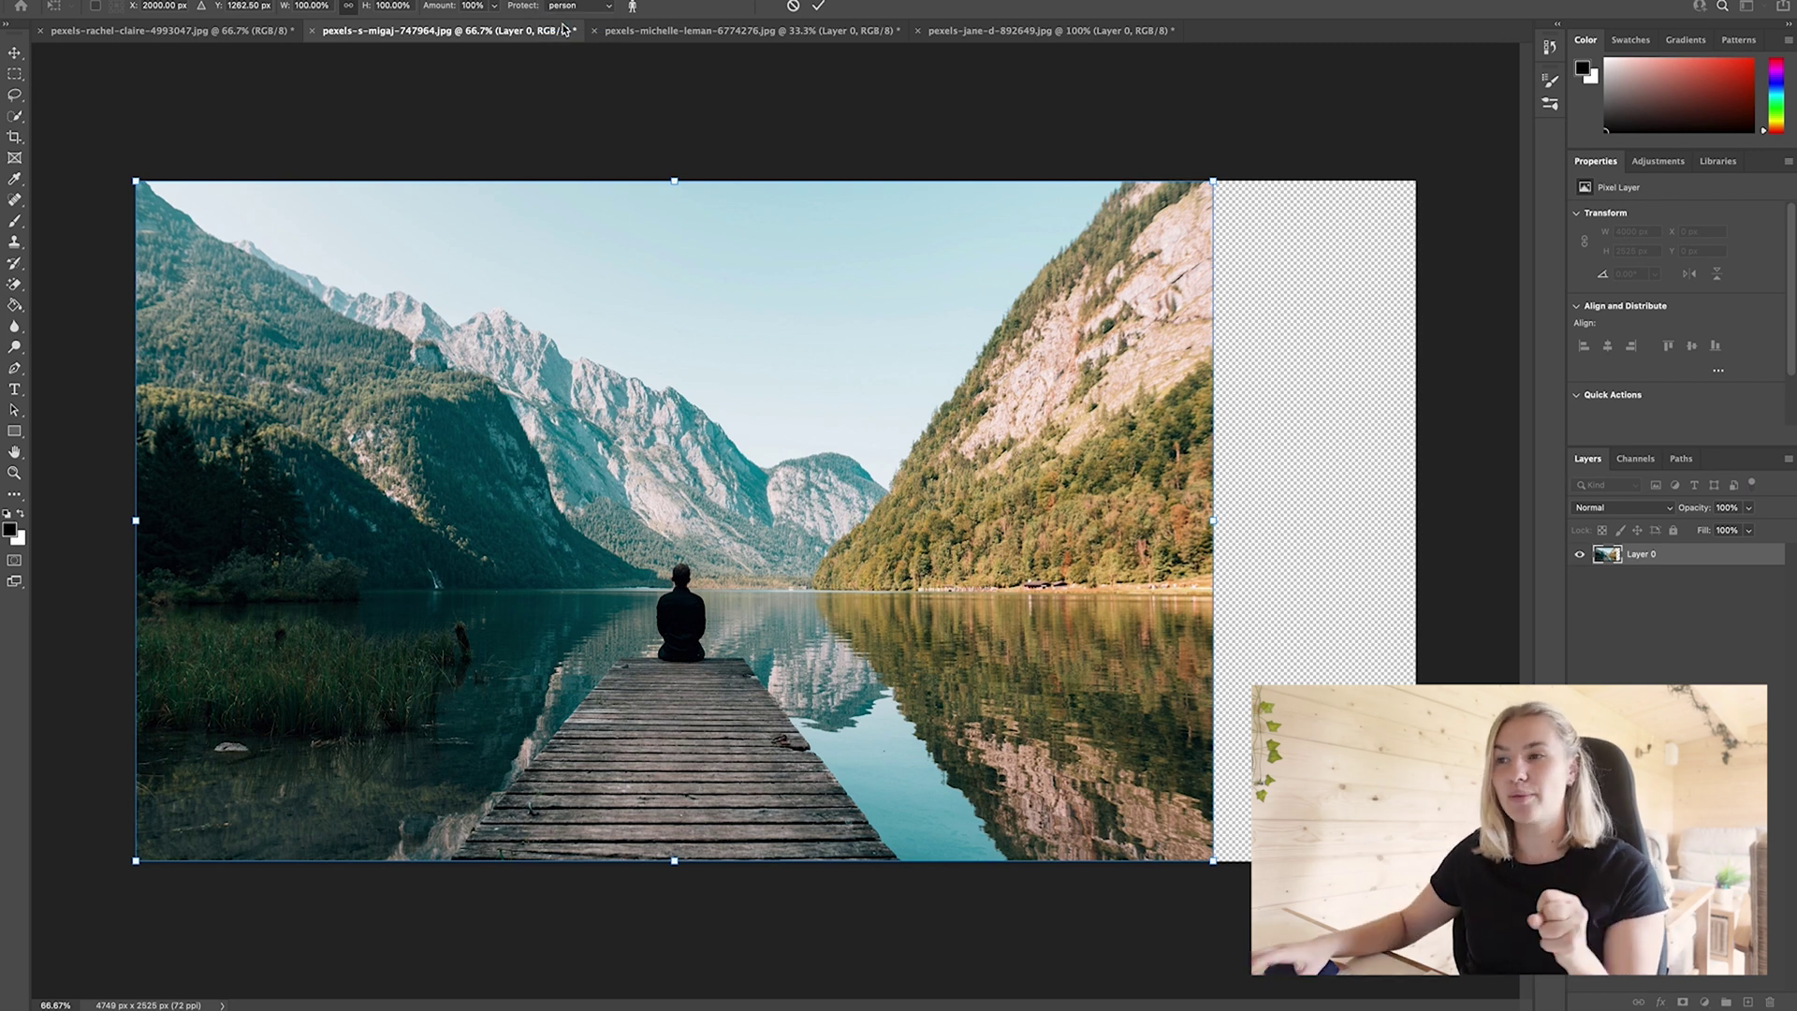
pyautogui.moveTo(1230, 522); pyautogui.dragTo(1416, 525)
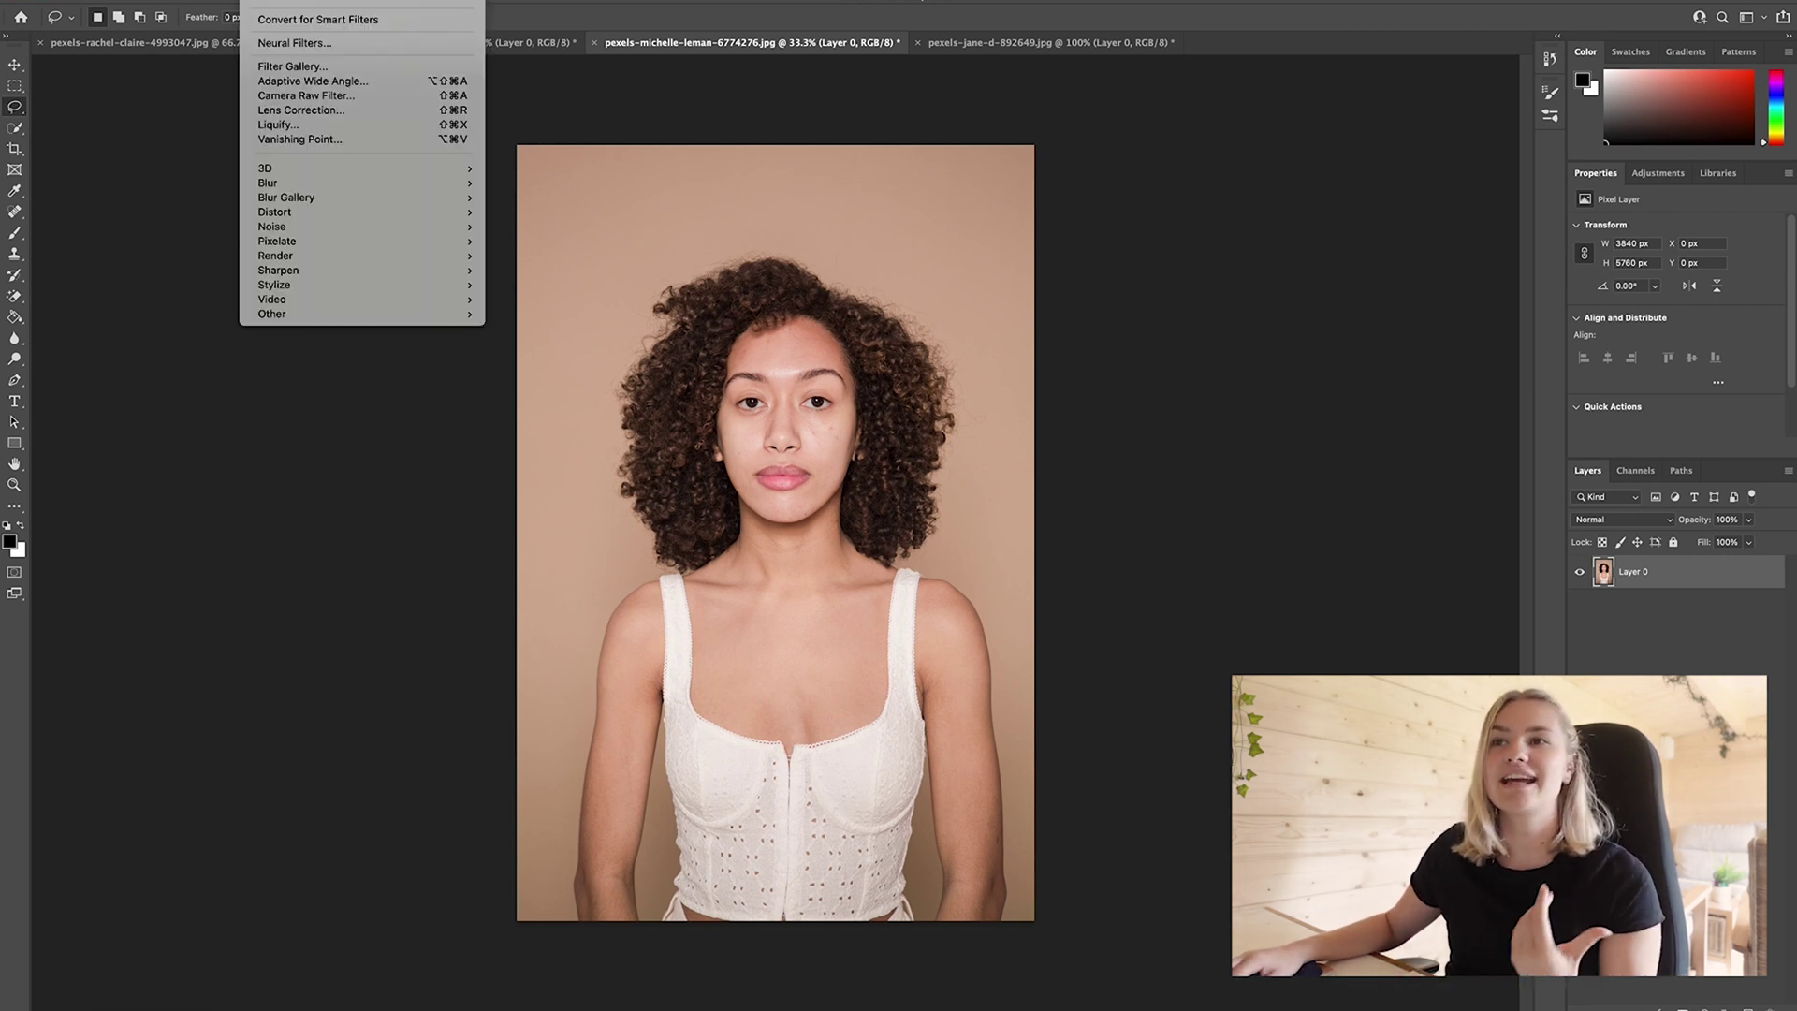
# Open Liquify on the curly-haired portrait and select the Face Tool so Face #1 is outlined
pyautogui.click(276, 127)
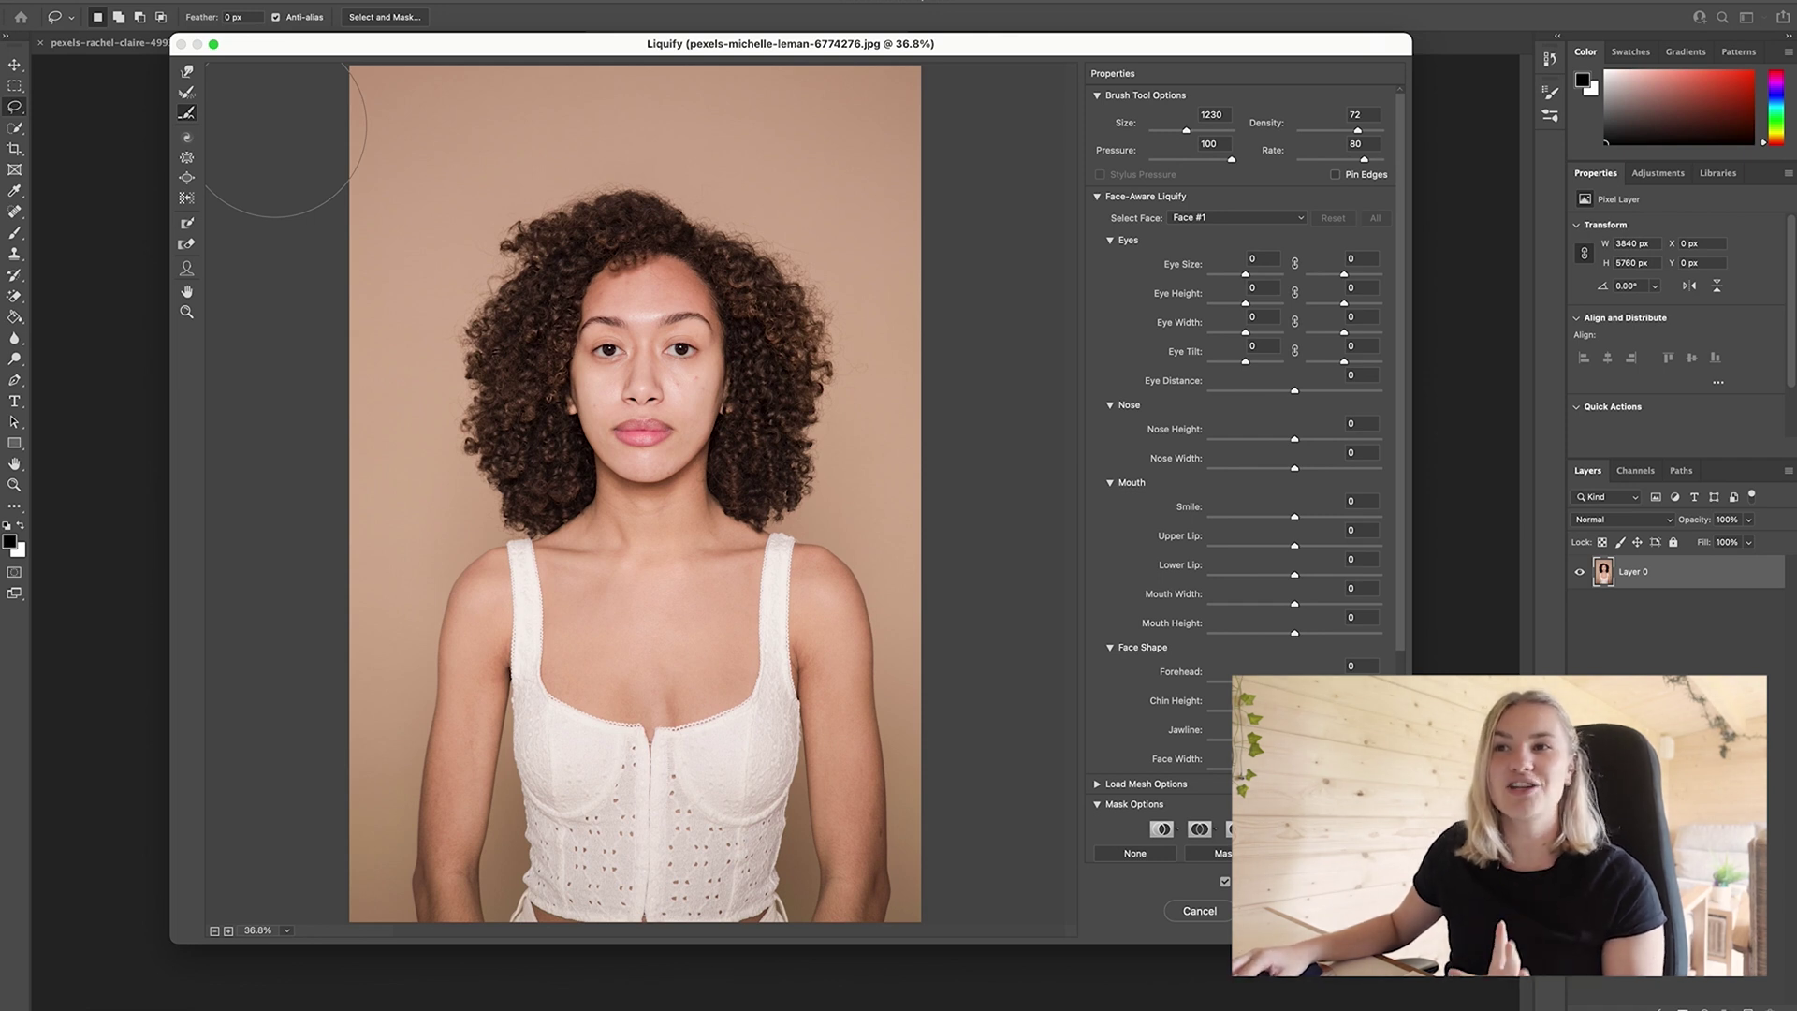
pyautogui.click(186, 268)
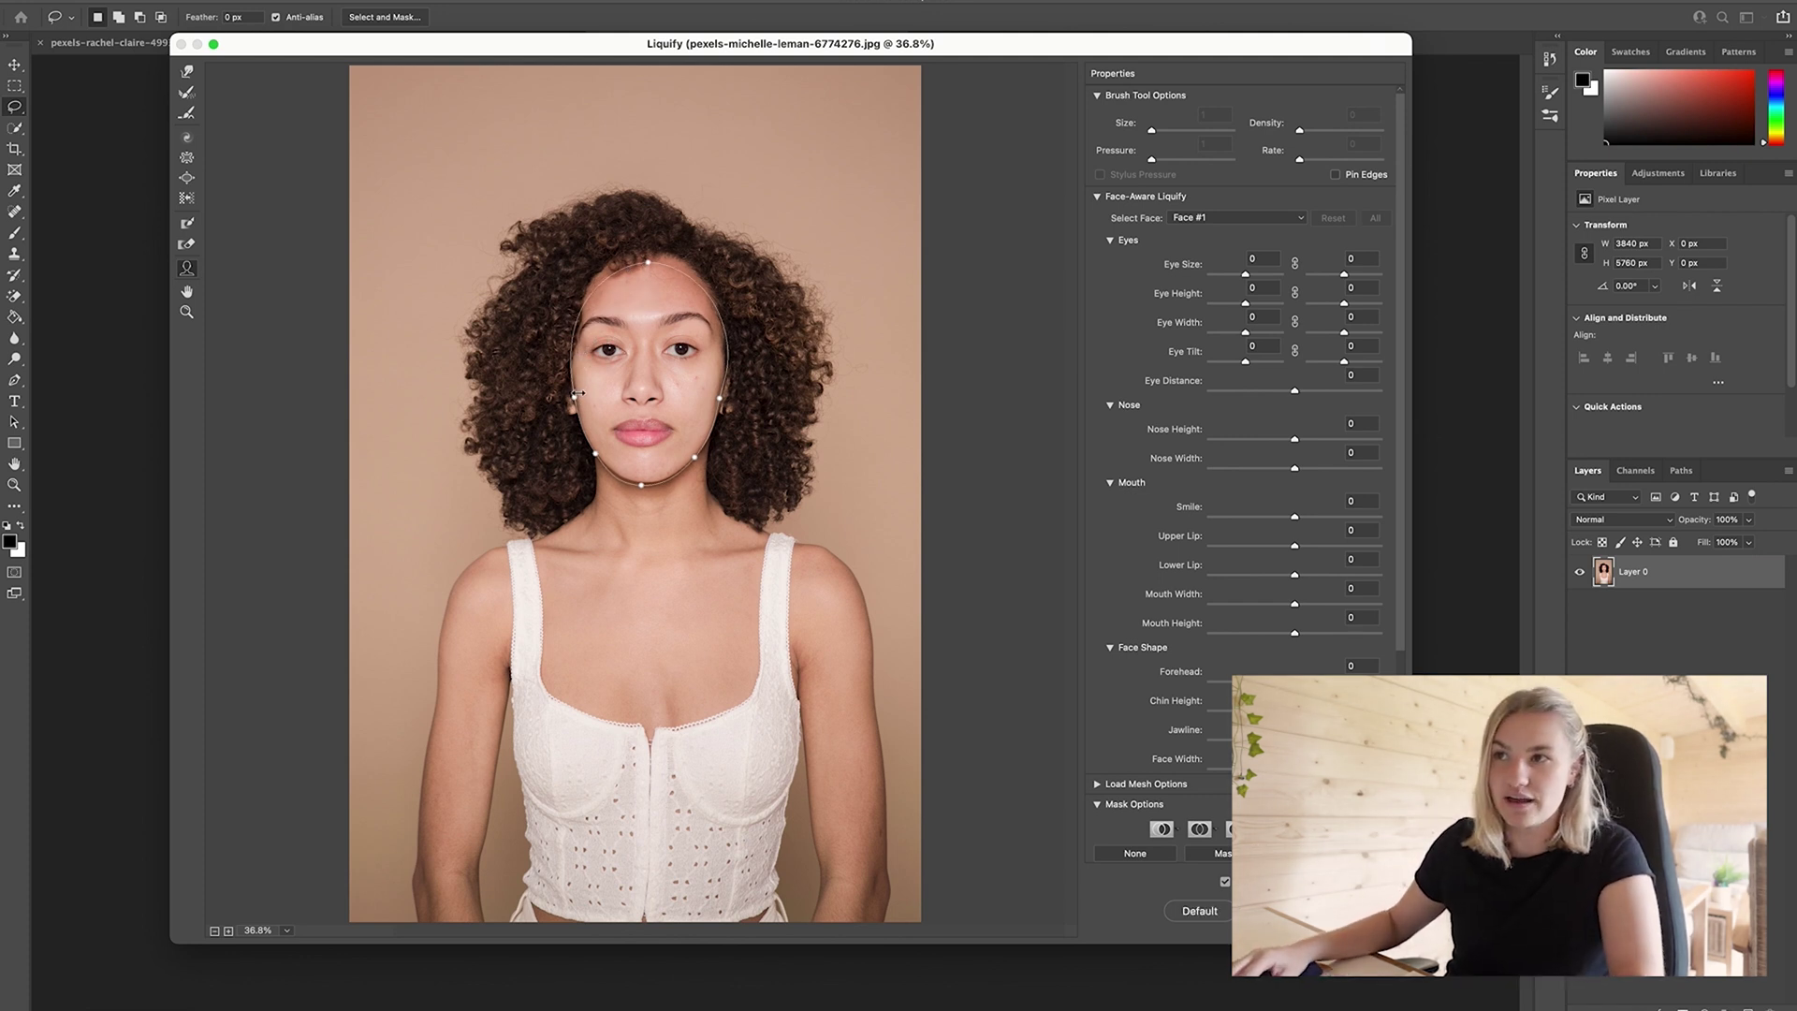
# Zoom in on the face, drag the face-edge handle outward, and set Forehead to 27
pyautogui.press('super+equal')
pyautogui.press('super+equal')
pyautogui.scroll(3, 523, 459)
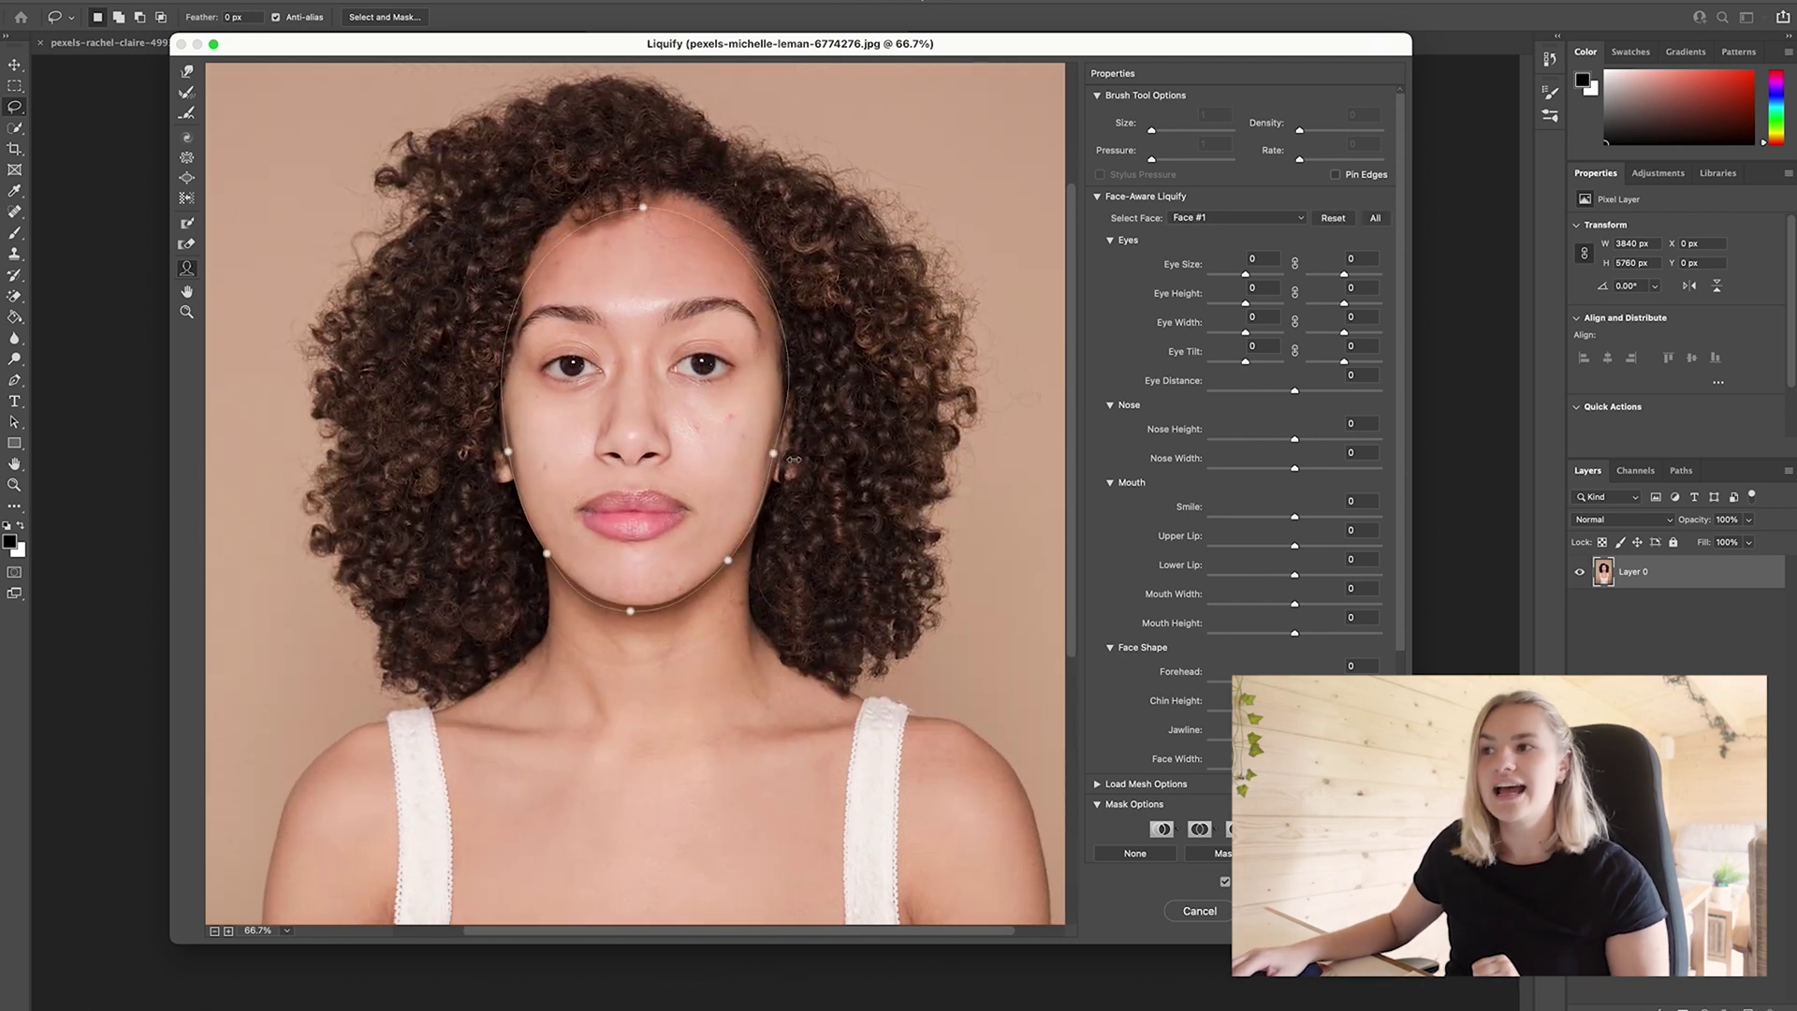
pyautogui.moveTo(776, 455)
pyautogui.mouseDown()
pyautogui.moveTo(815, 458)
pyautogui.moveTo(730, 462)
pyautogui.moveTo(797, 452)
pyautogui.moveTo(781, 455)
pyautogui.mouseUp()
pyautogui.moveTo(644, 203); pyautogui.dragTo(645, 185)
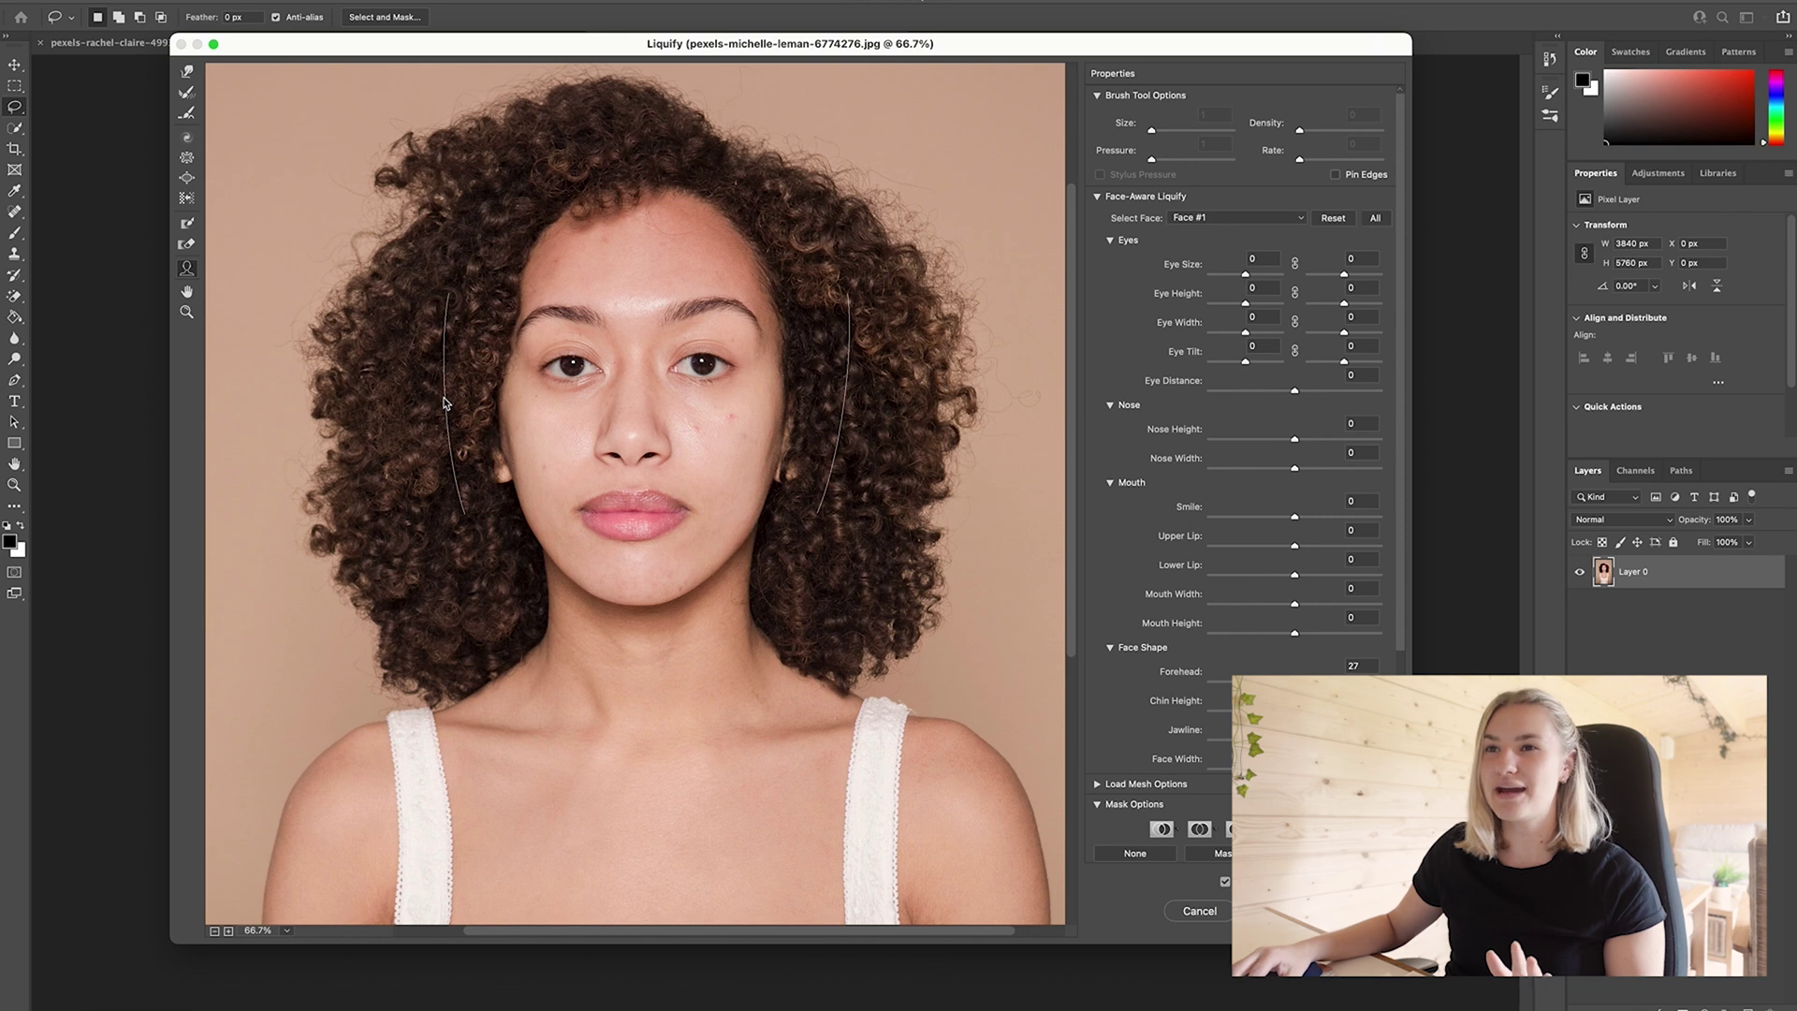
# Switch back to the Face Tool and enlarge the woman's left eye
pyautogui.click(188, 271)
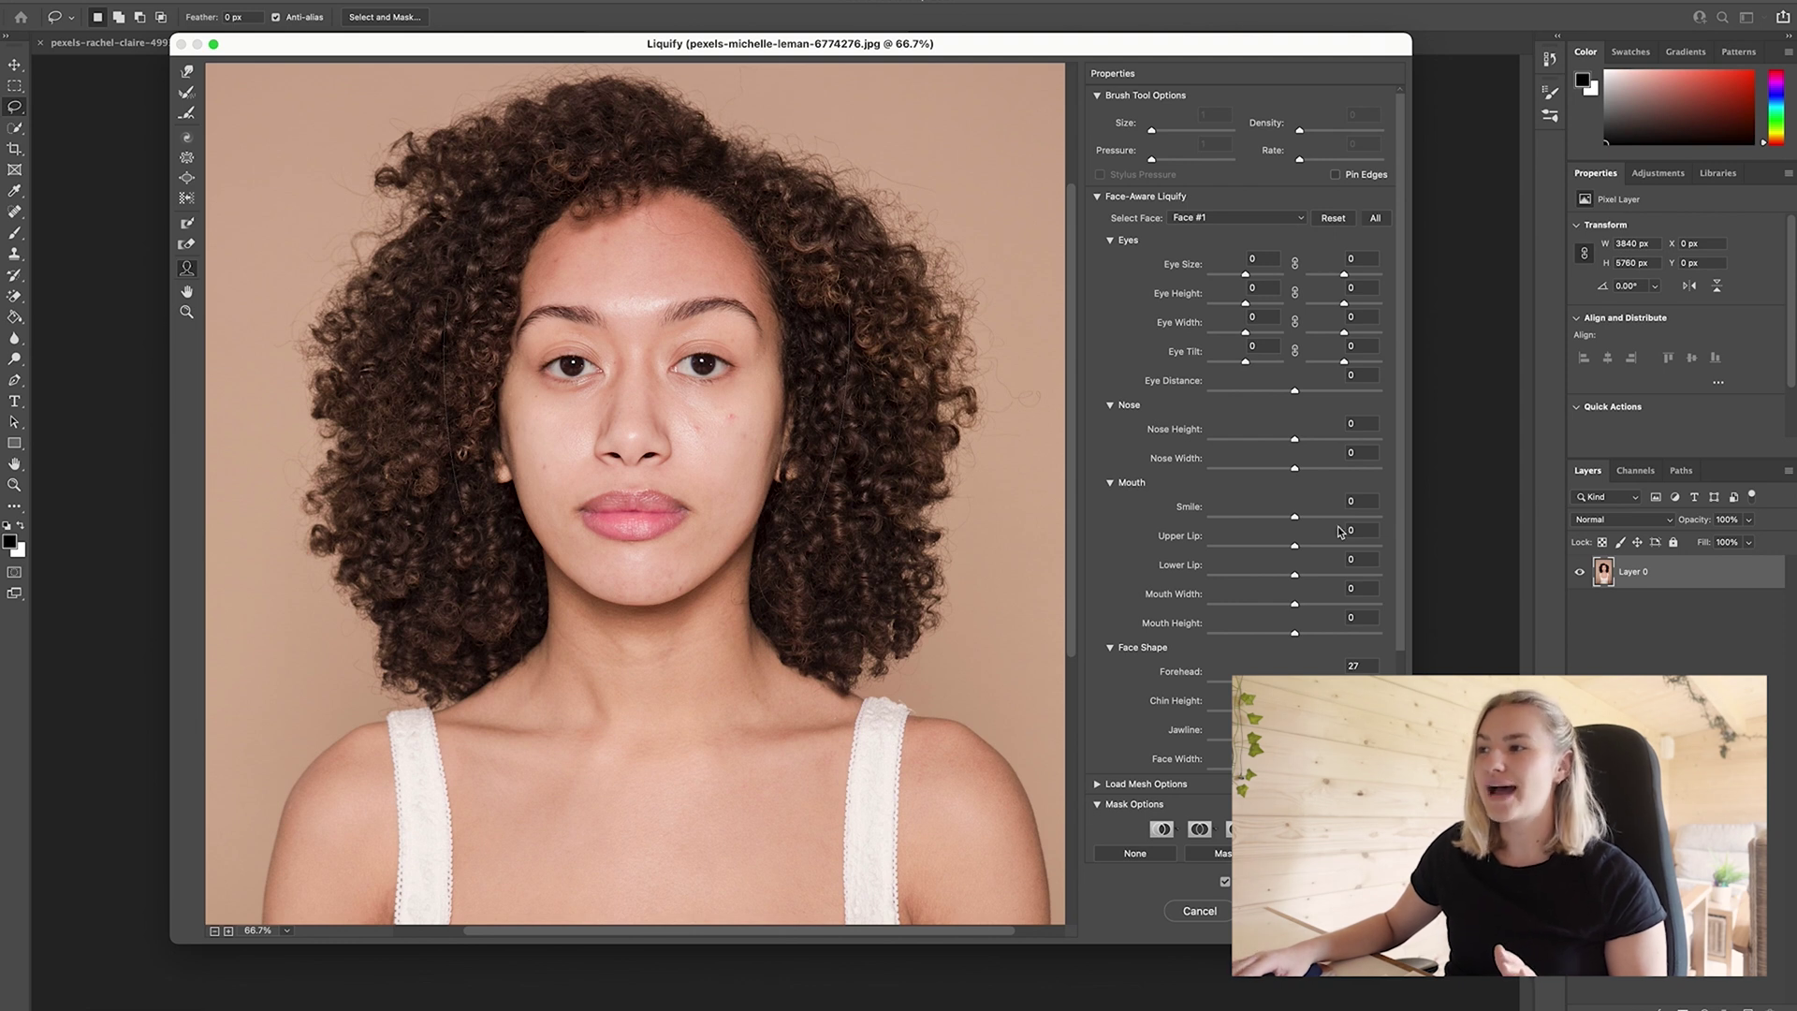
pyautogui.scroll(-5, 1292, 474)
pyautogui.scroll(5, 1292, 474)
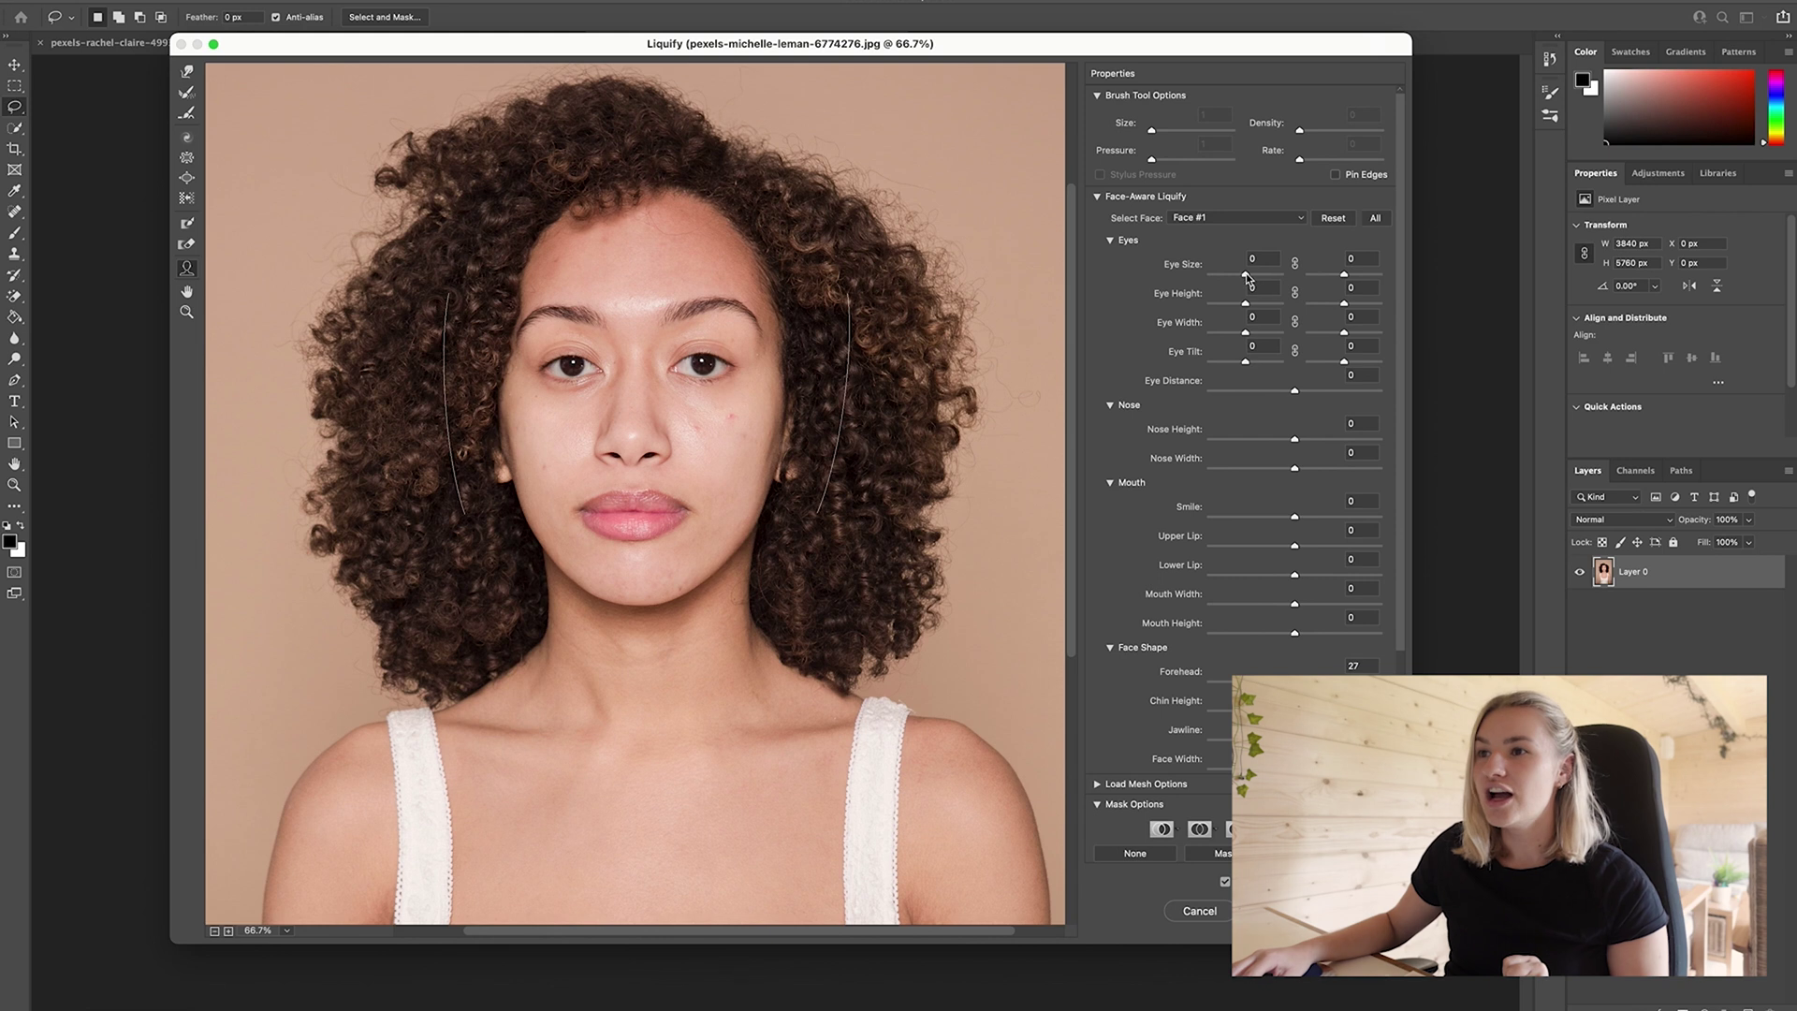
pyautogui.click(1245, 275)
pyautogui.moveTo(1247, 276)
pyautogui.mouseDown()
pyautogui.moveTo(1290, 276)
pyautogui.moveTo(1185, 276)
pyautogui.moveTo(1268, 277)
pyautogui.moveTo(1247, 276)
pyautogui.moveTo(1242, 305)
pyautogui.mouseUp()
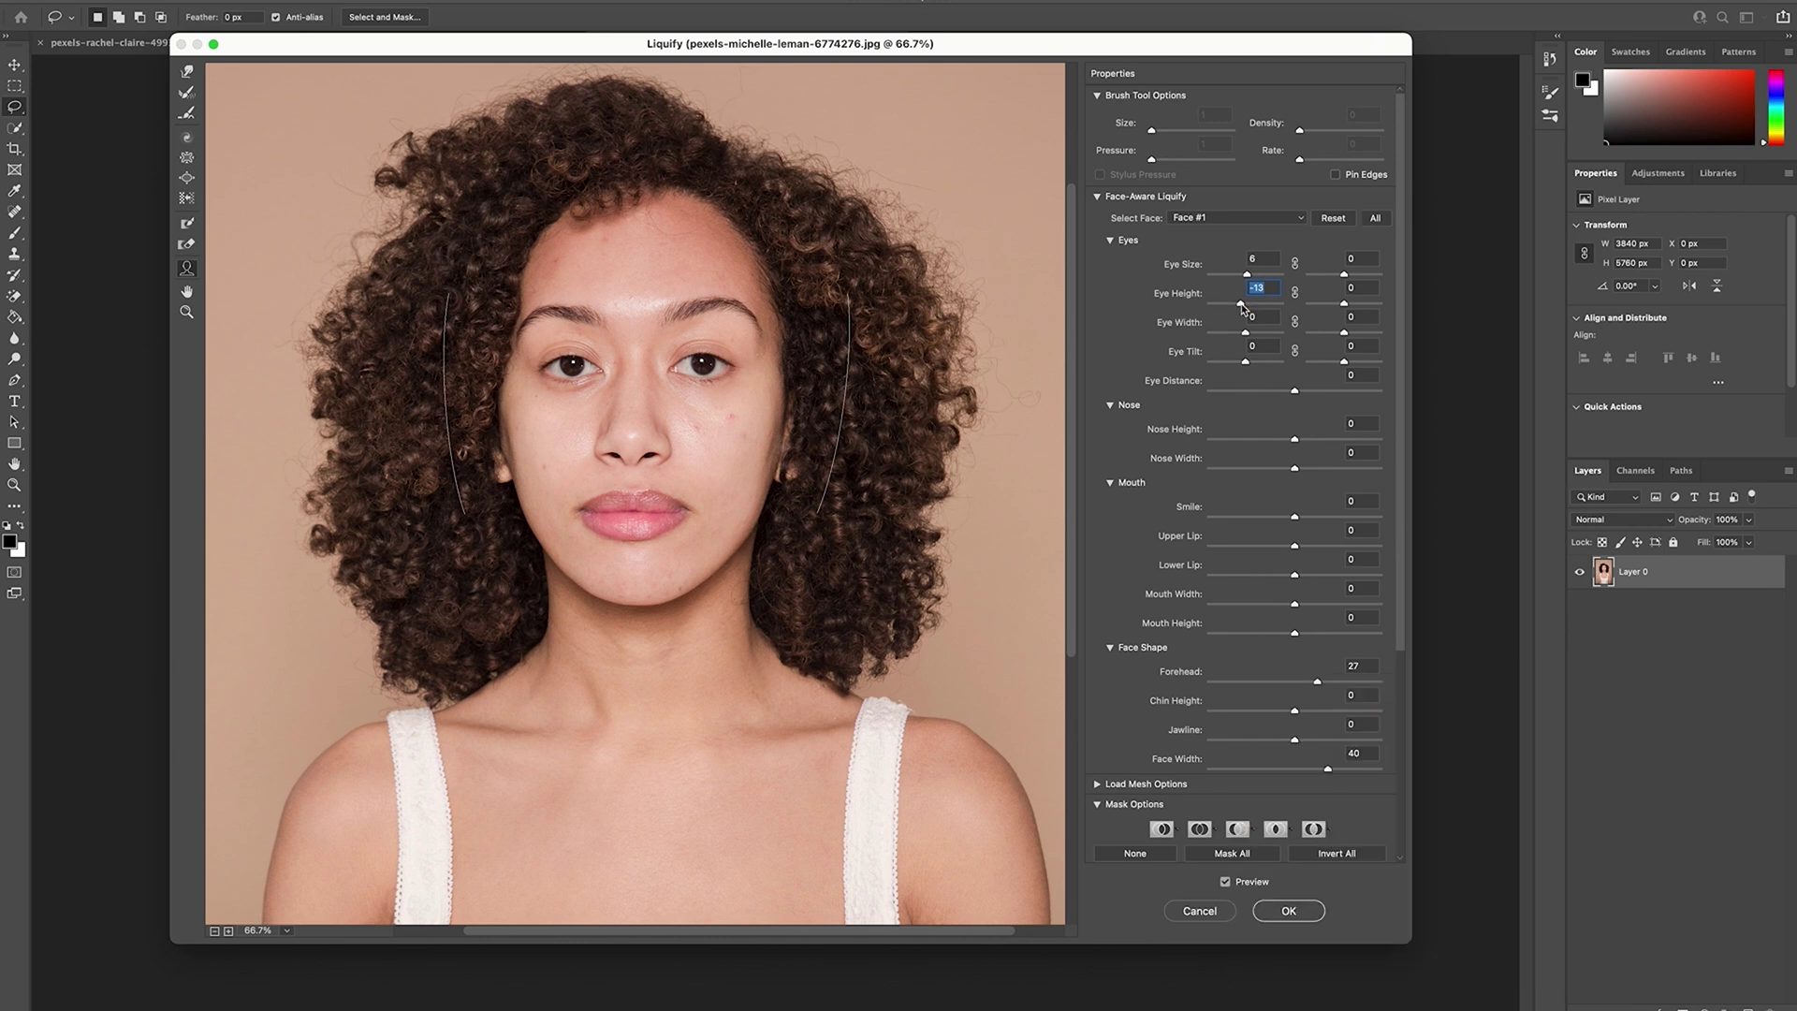
# Adjust the nose, smile, lip, jawline and face-width sliders in Face-Aware Liquify
pyautogui.moveTo(1344, 303); pyautogui.dragTo(1338, 303)
pyautogui.moveTo(1244, 361); pyautogui.dragTo(1238, 361)
pyautogui.scroll(-1, 1244, 468)
pyautogui.moveTo(1294, 390); pyautogui.dragTo(1296, 395)
pyautogui.moveTo(1294, 424); pyautogui.dragTo(1310, 475)
pyautogui.moveTo(1295, 502); pyautogui.dragTo(1309, 560)
pyautogui.moveTo(1294, 590); pyautogui.dragTo(1310, 590)
pyautogui.scroll(-5, 1310, 561)
pyautogui.moveTo(1317, 398); pyautogui.dragTo(1296, 398)
pyautogui.moveTo(1294, 456); pyautogui.dragTo(1326, 485)
pyautogui.click(1108, 503)
pyautogui.scroll(5, 1396, 334)
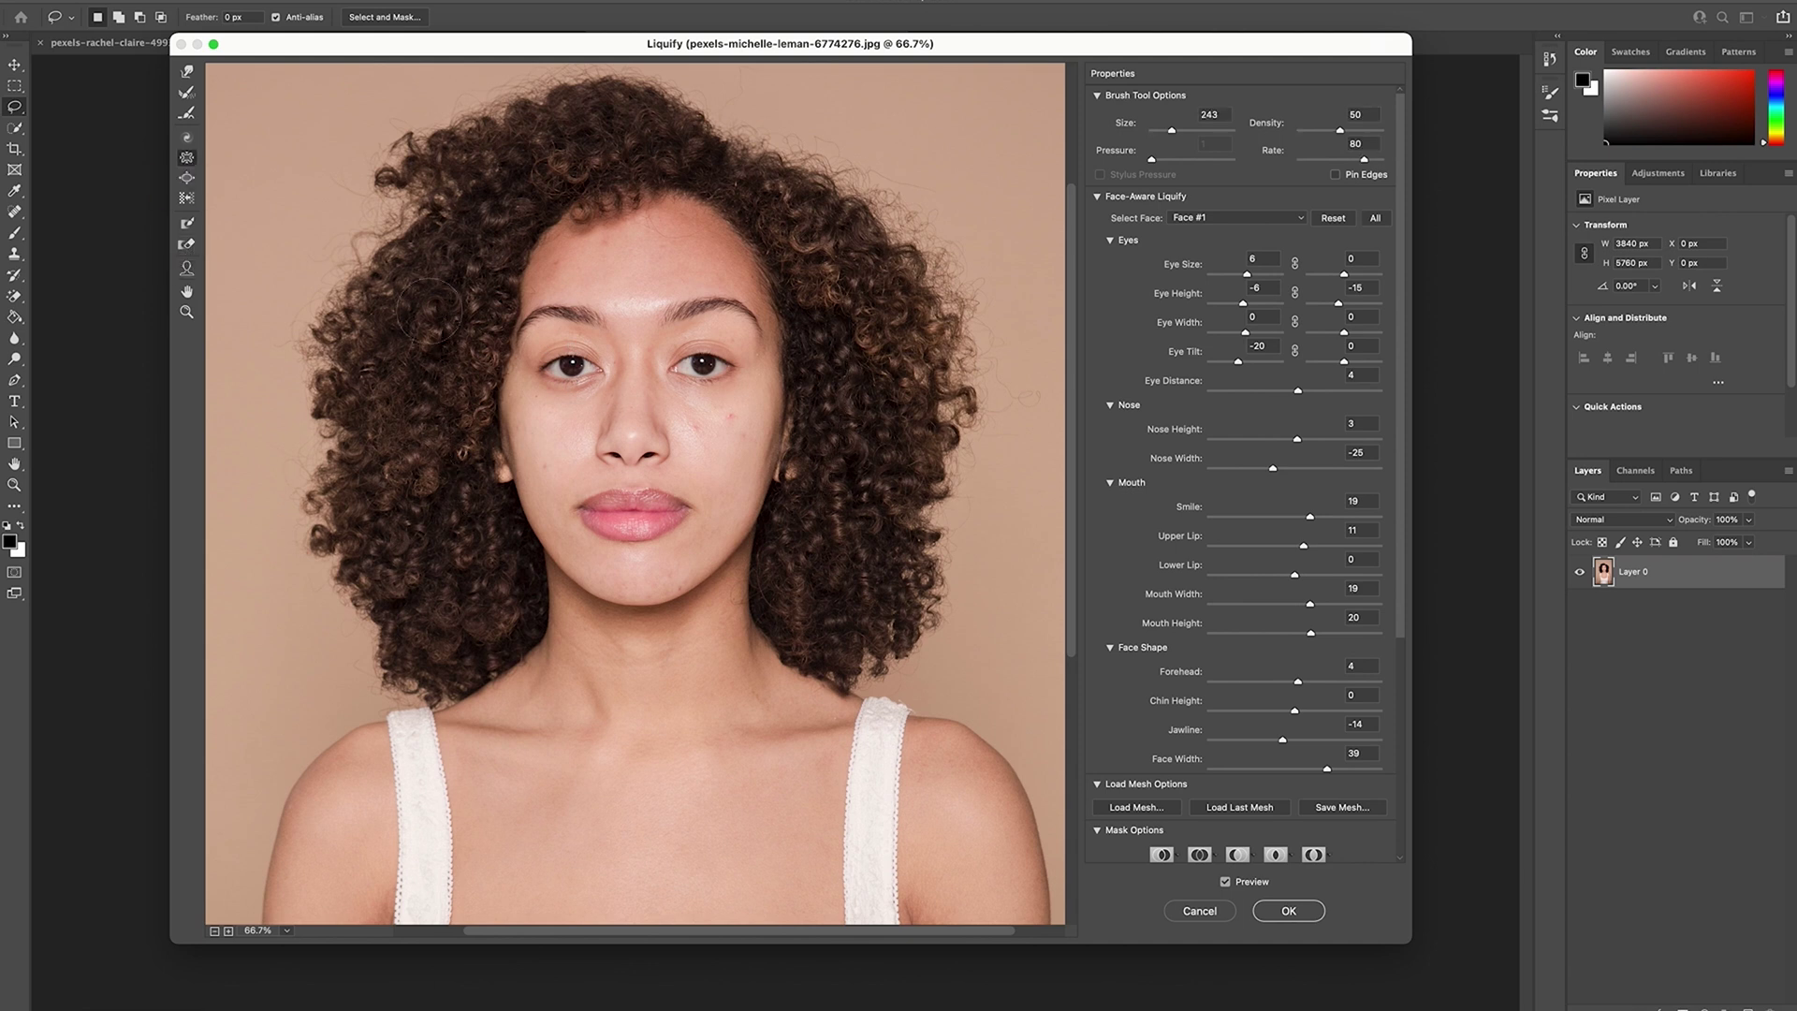
# Paint a freeze mask over part of the cheek and apply the Liquify changes
pyautogui.click(187, 222)
pyautogui.click(734, 416)
pyautogui.click(692, 427)
pyautogui.hotkey('ctrl', 'z')
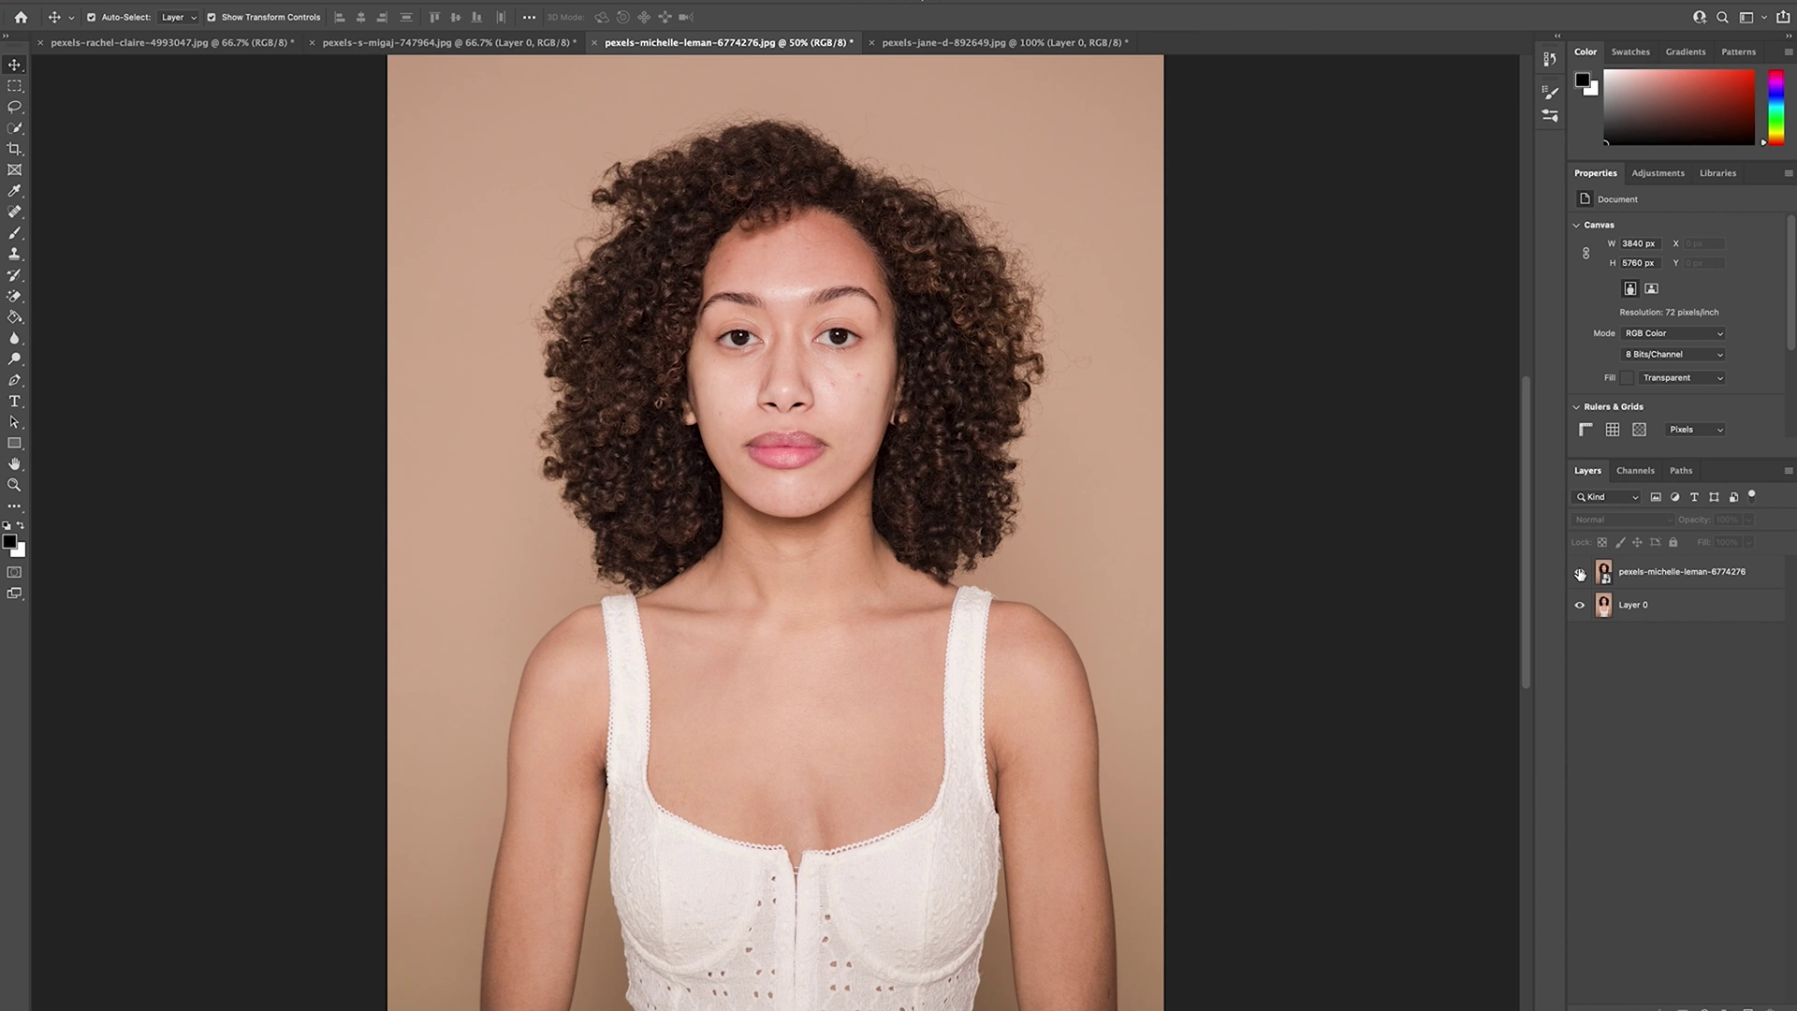
# Toggle the layer visibility to compare the reshaped face with the original, then select Layer 0
pyautogui.click(1579, 571)
pyautogui.click(1579, 571)
pyautogui.click(1580, 572)
pyautogui.click(1579, 572)
pyautogui.click(1580, 572)
pyautogui.click(1647, 605)
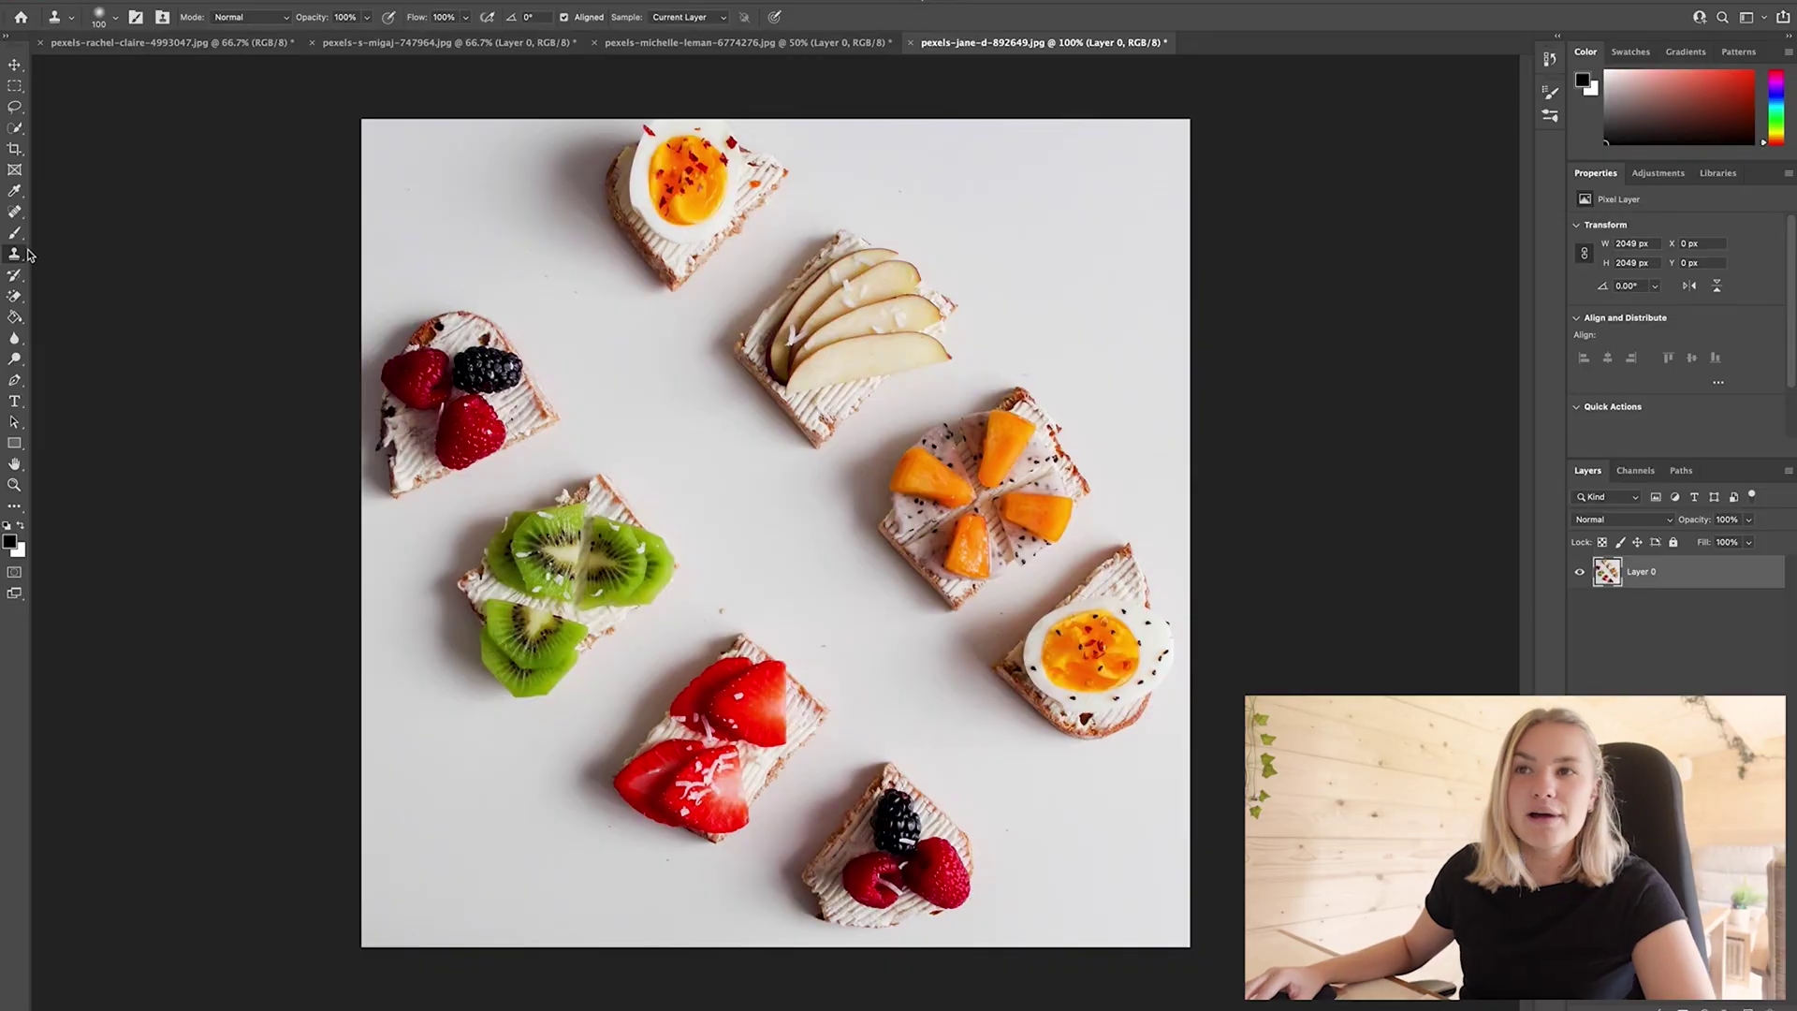
# Choose the Clone Stamp Tool from the stamp flyout and zoom the toast photo to 200%
pyautogui.click(14, 256)
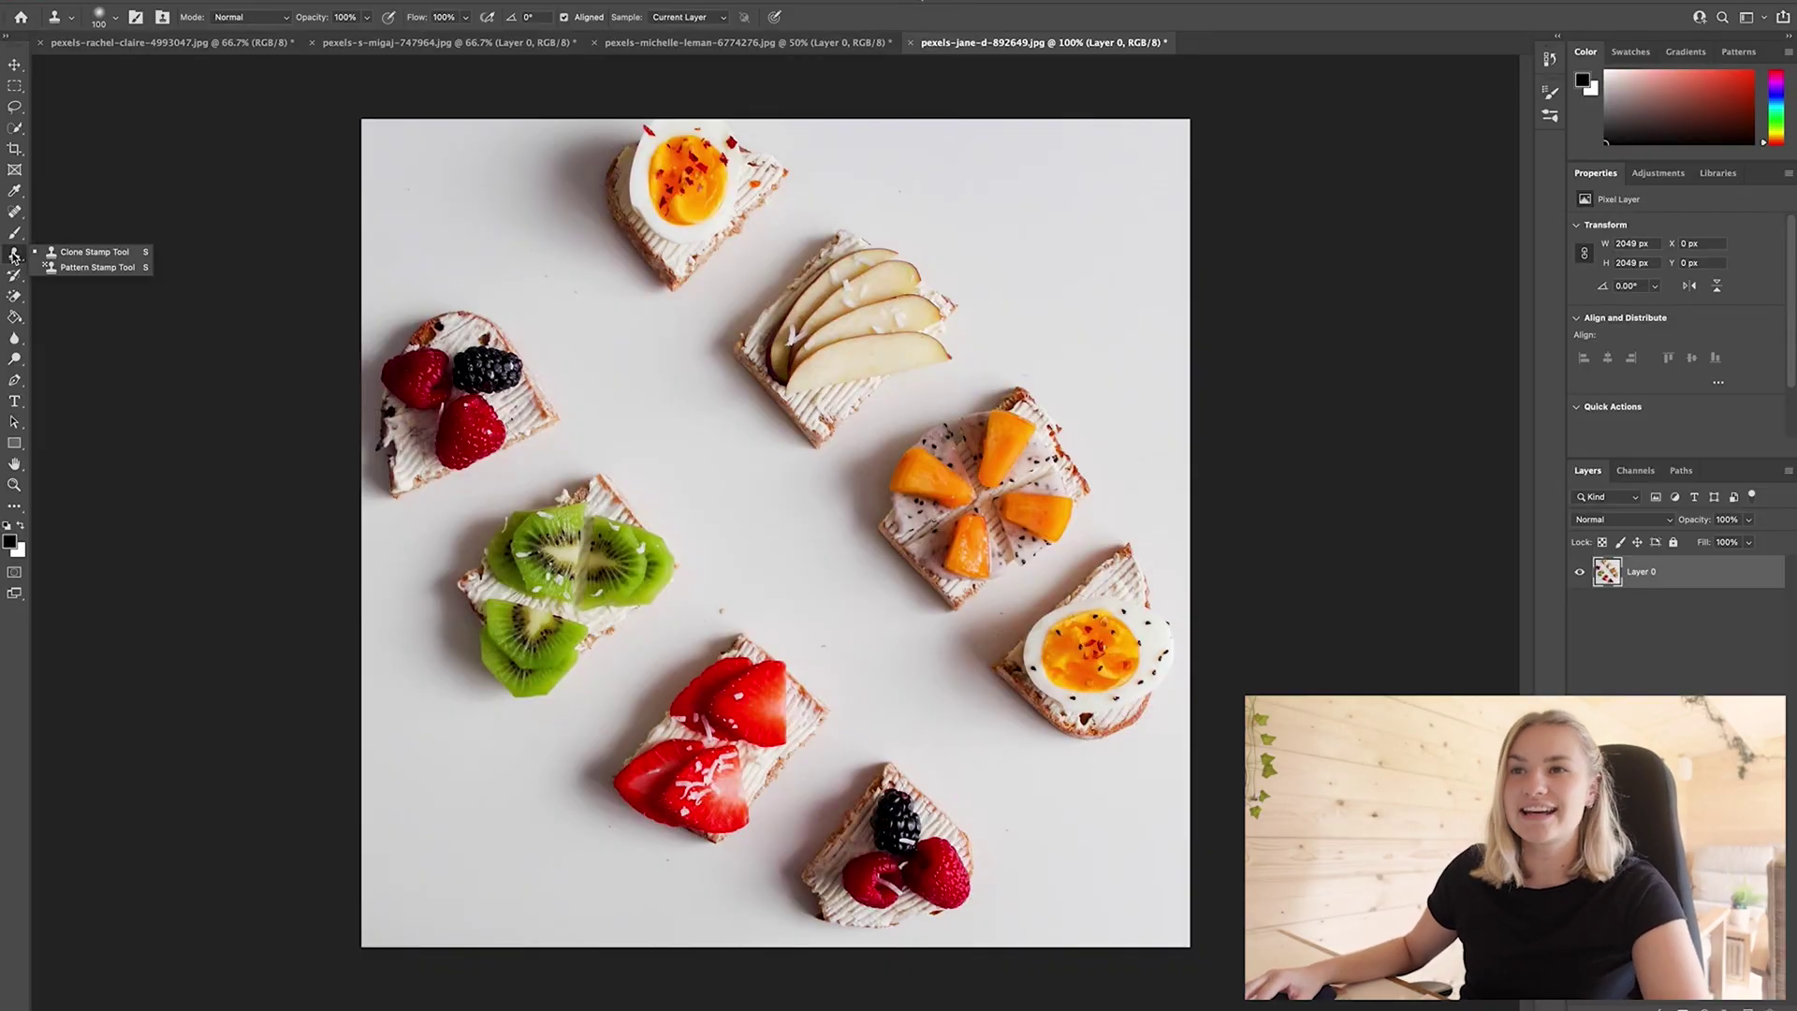
pyautogui.click(87, 255)
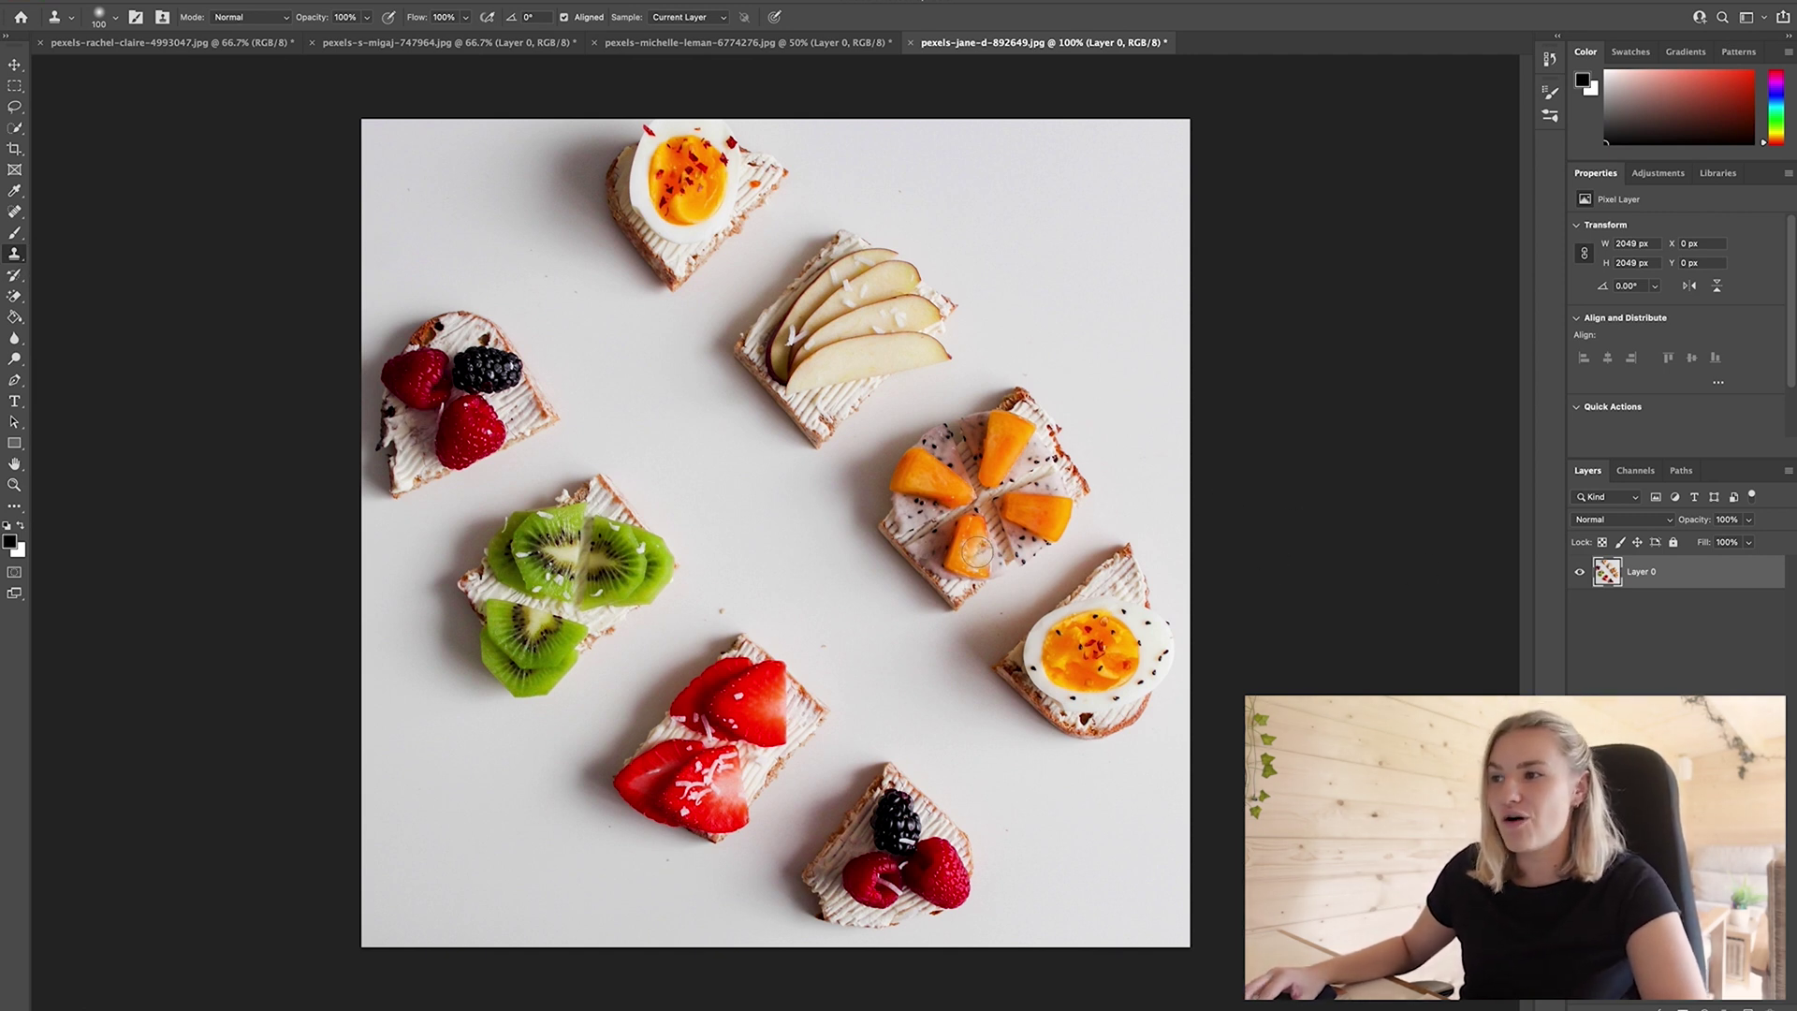
pyautogui.hotkey('ctrl', '+')
# Clone strawberries over the papaya toast and kiwi slices over the apple toast
pyautogui.moveTo(1213, 531); pyautogui.dragTo(951, 533)
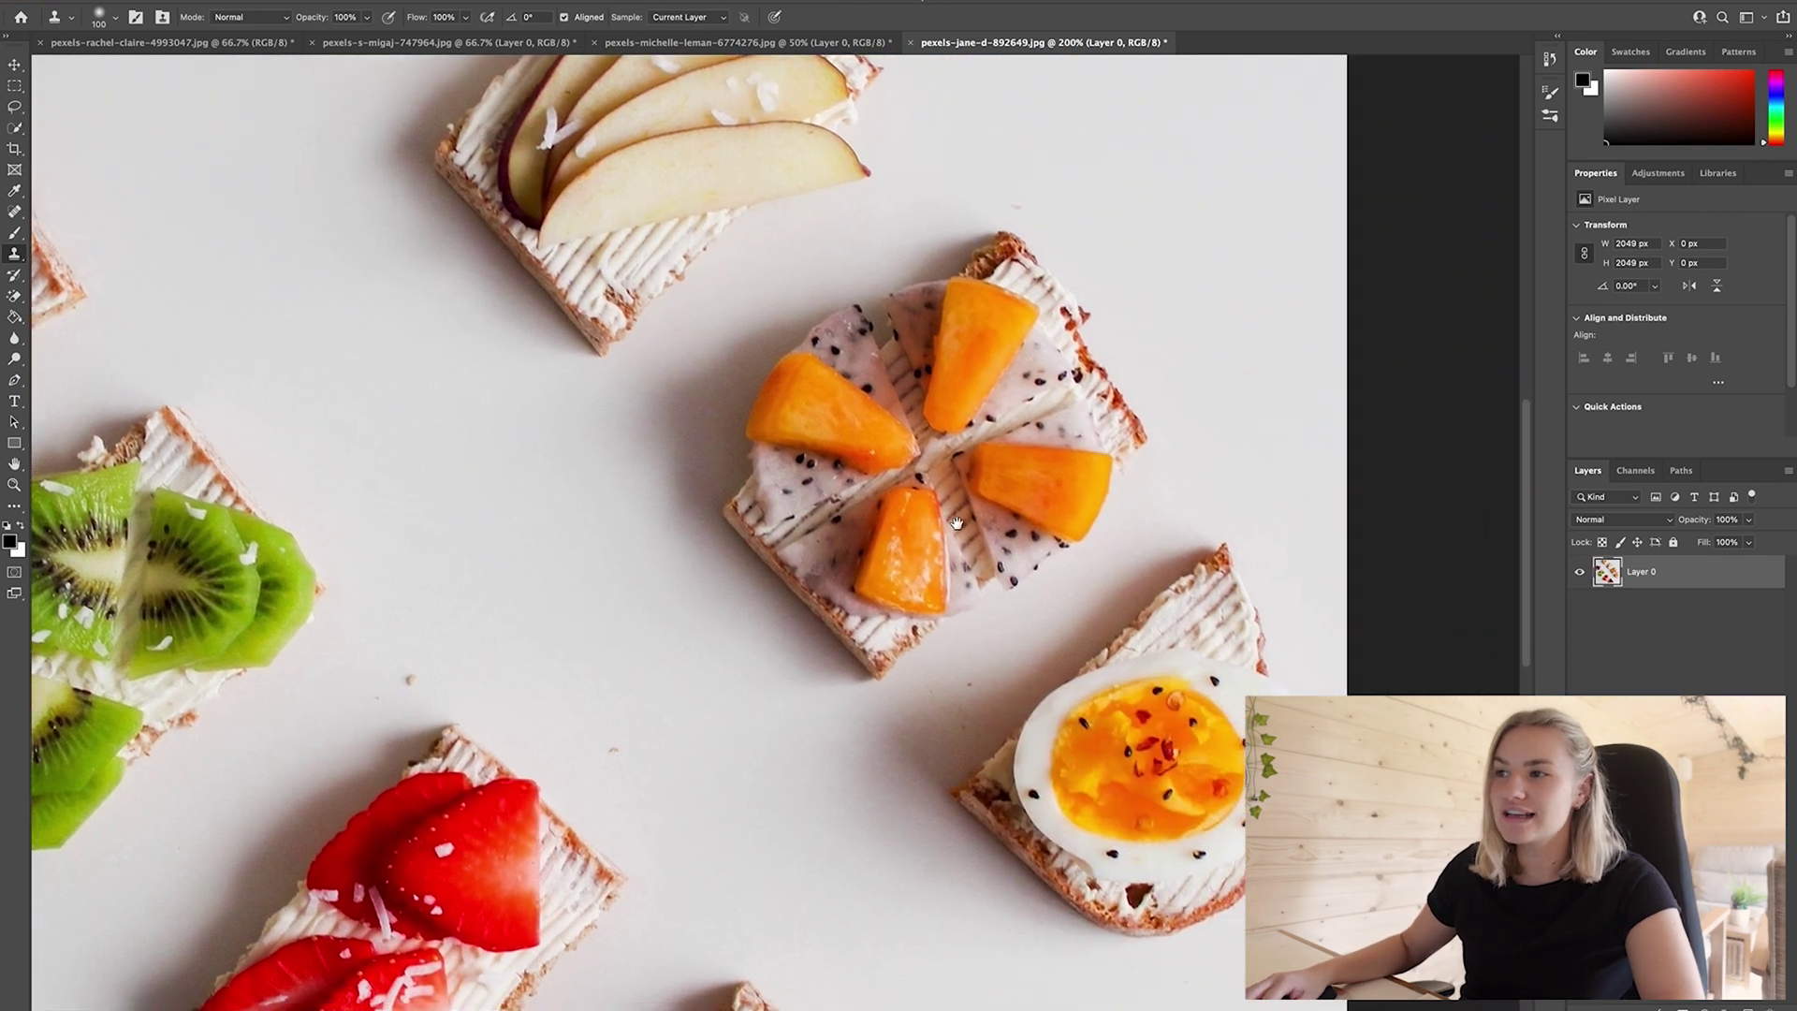
pyautogui.hotkey('ctrl', '-')
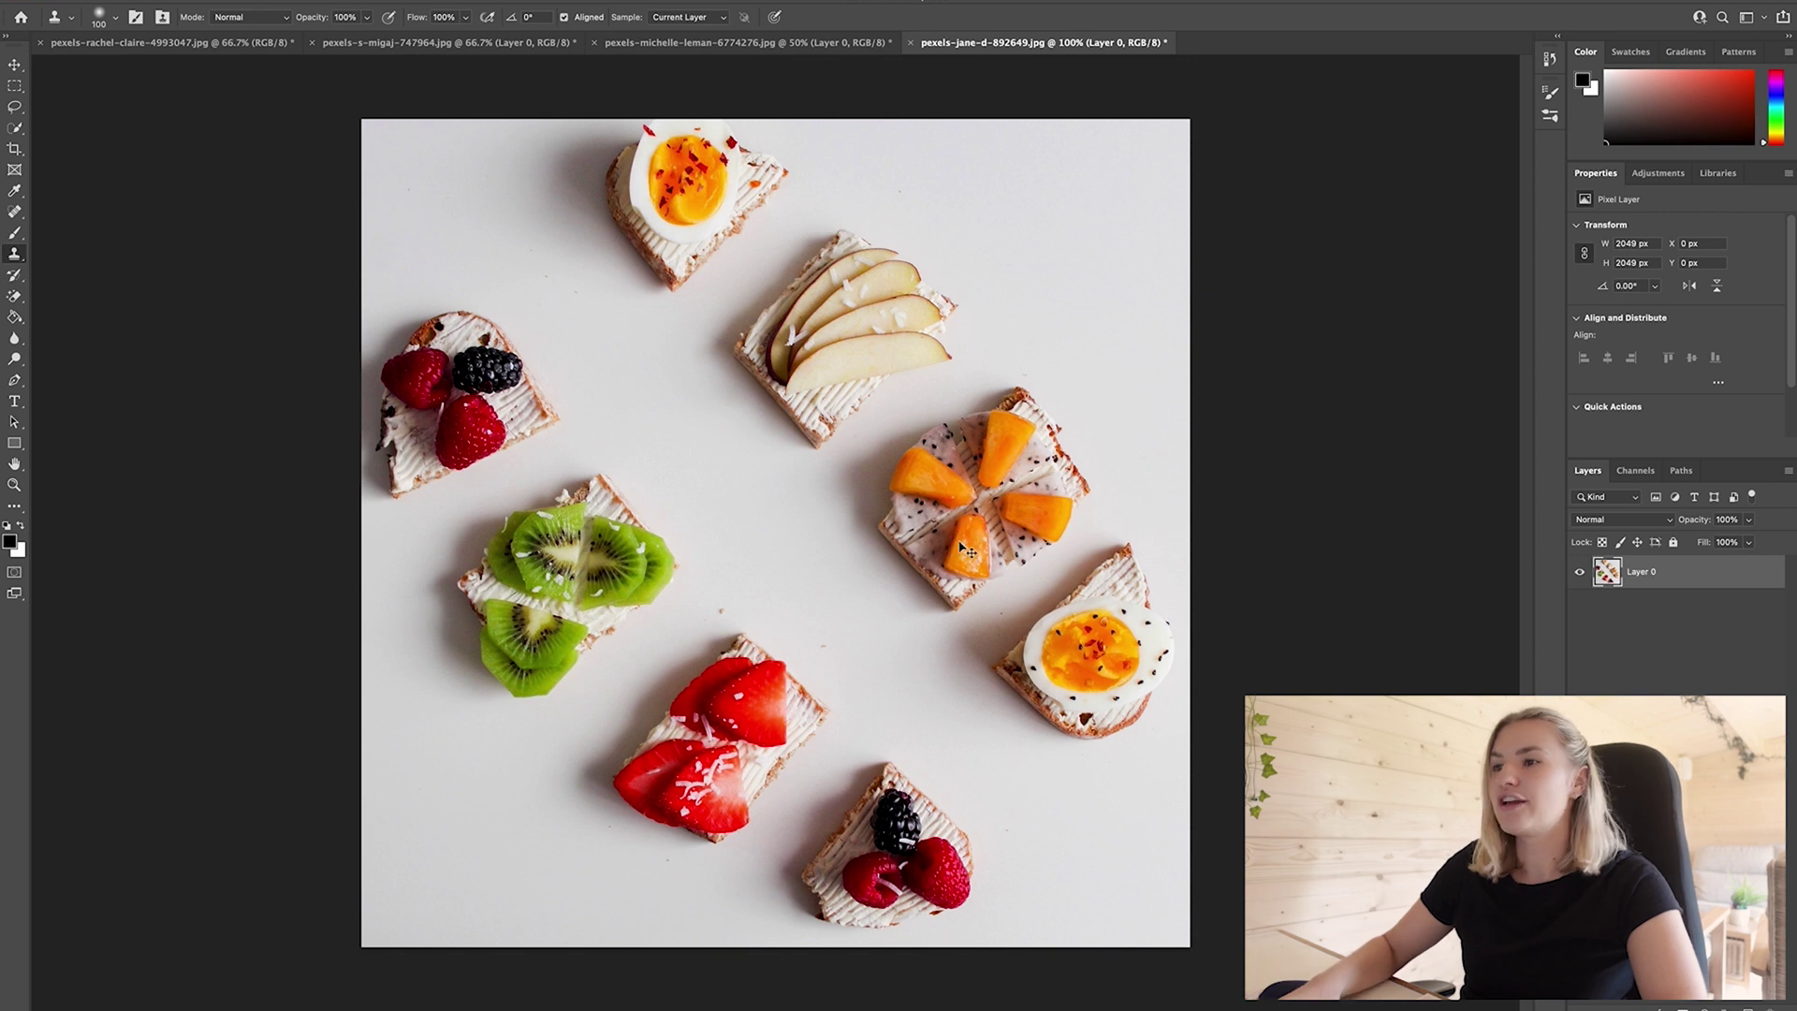
pyautogui.hotkey('ctrl', '+')
pyautogui.moveTo(1207, 796); pyautogui.dragTo(1062, 609)
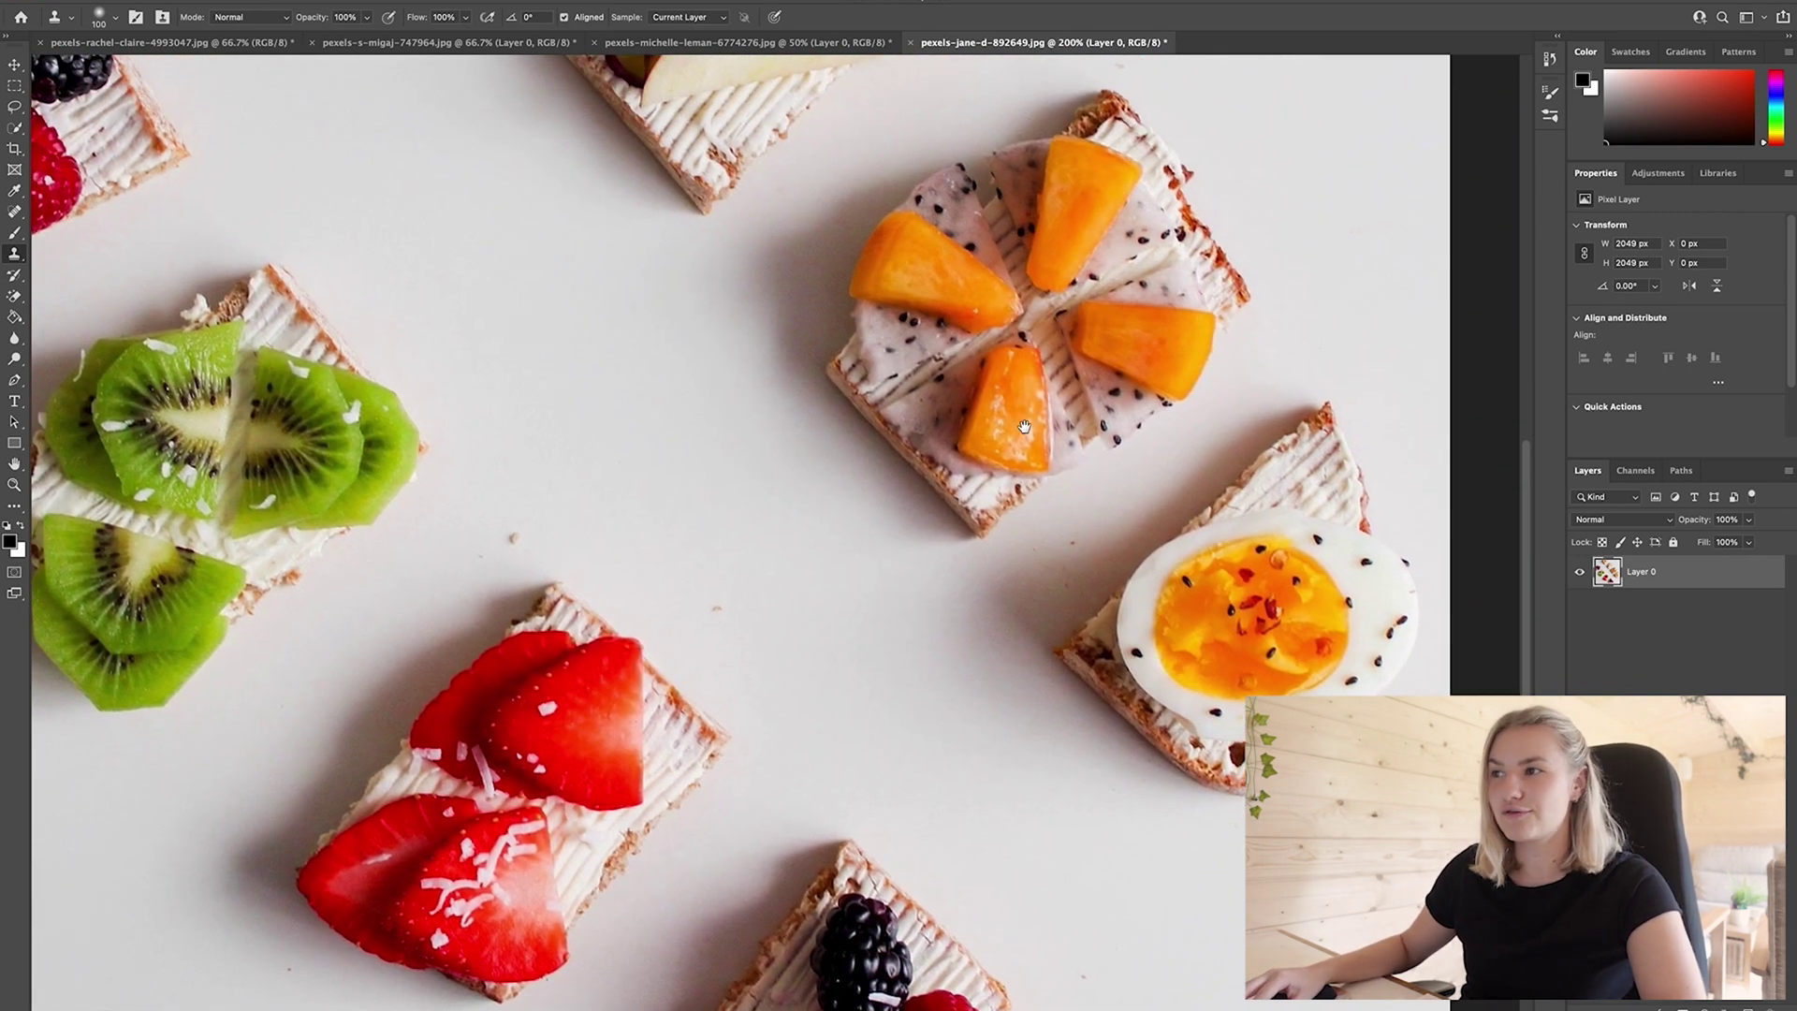
pyautogui.hotkey('ctrl', '-')
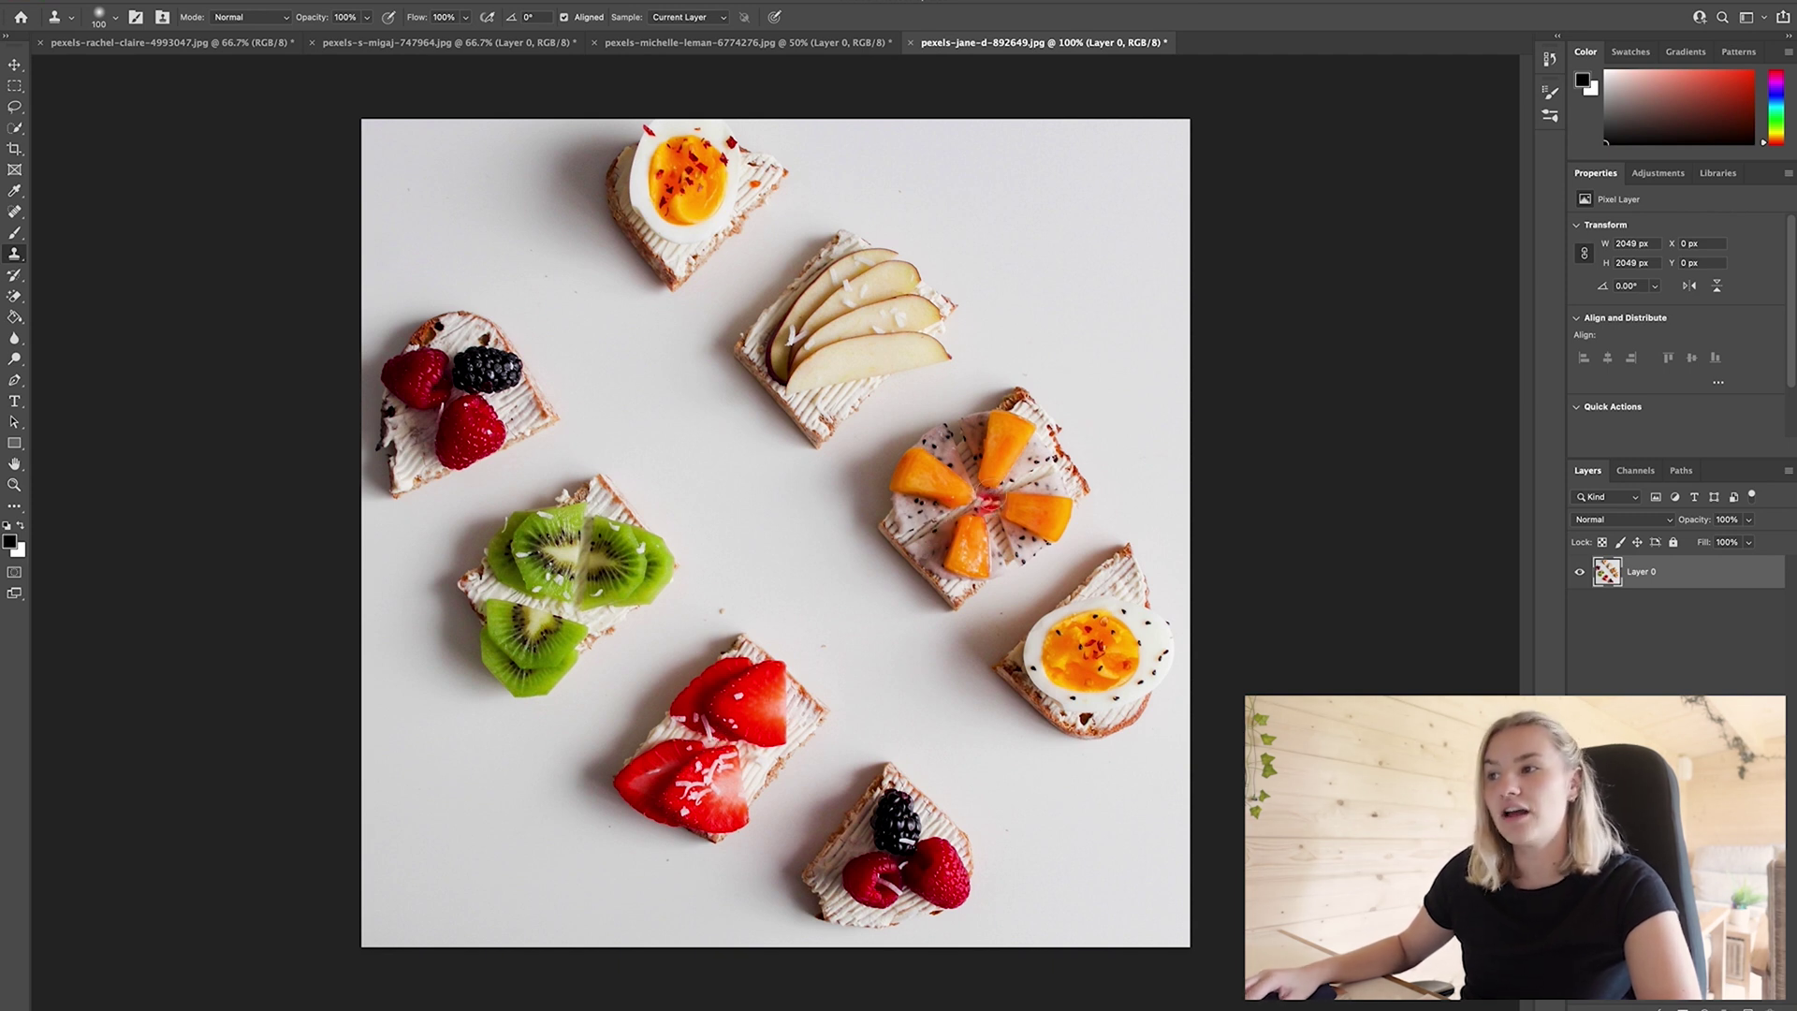
pyautogui.moveTo(984, 493)
pyautogui.mouseDown()
pyautogui.moveTo(960, 540)
pyautogui.moveTo(912, 562)
pyautogui.moveTo(937, 594)
pyautogui.moveTo(1038, 477)
pyautogui.moveTo(1012, 448)
pyautogui.moveTo(866, 522)
pyautogui.moveTo(920, 436)
pyautogui.moveTo(849, 480)
pyautogui.moveTo(845, 506)
pyautogui.moveTo(839, 484)
pyautogui.moveTo(952, 412)
pyautogui.moveTo(1042, 386)
pyautogui.moveTo(1026, 509)
pyautogui.moveTo(1060, 471)
pyautogui.moveTo(1031, 515)
pyautogui.moveTo(1083, 488)
pyautogui.moveTo(1053, 540)
pyautogui.moveTo(1031, 549)
pyautogui.moveTo(1055, 514)
pyautogui.moveTo(963, 597)
pyautogui.moveTo(915, 606)
pyautogui.mouseUp()
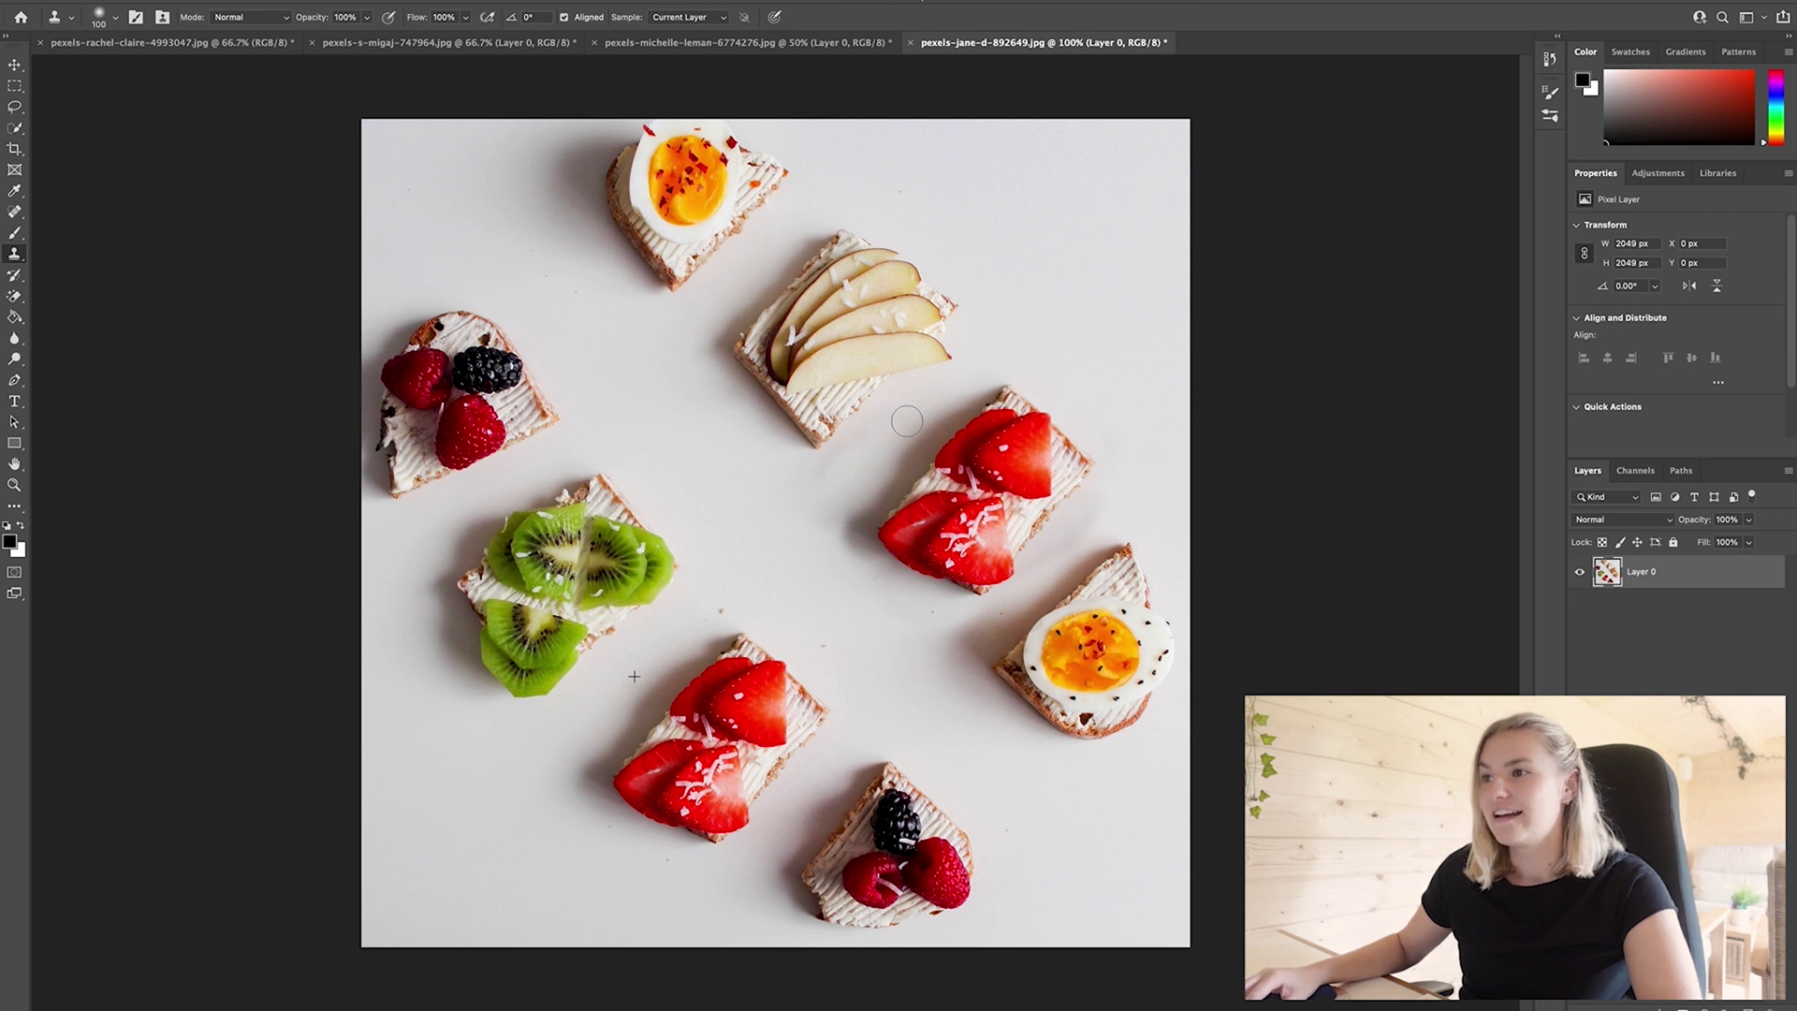
pyautogui.moveTo(975, 390)
pyautogui.mouseDown()
pyautogui.moveTo(1063, 448)
pyautogui.moveTo(1047, 514)
pyautogui.mouseUp()
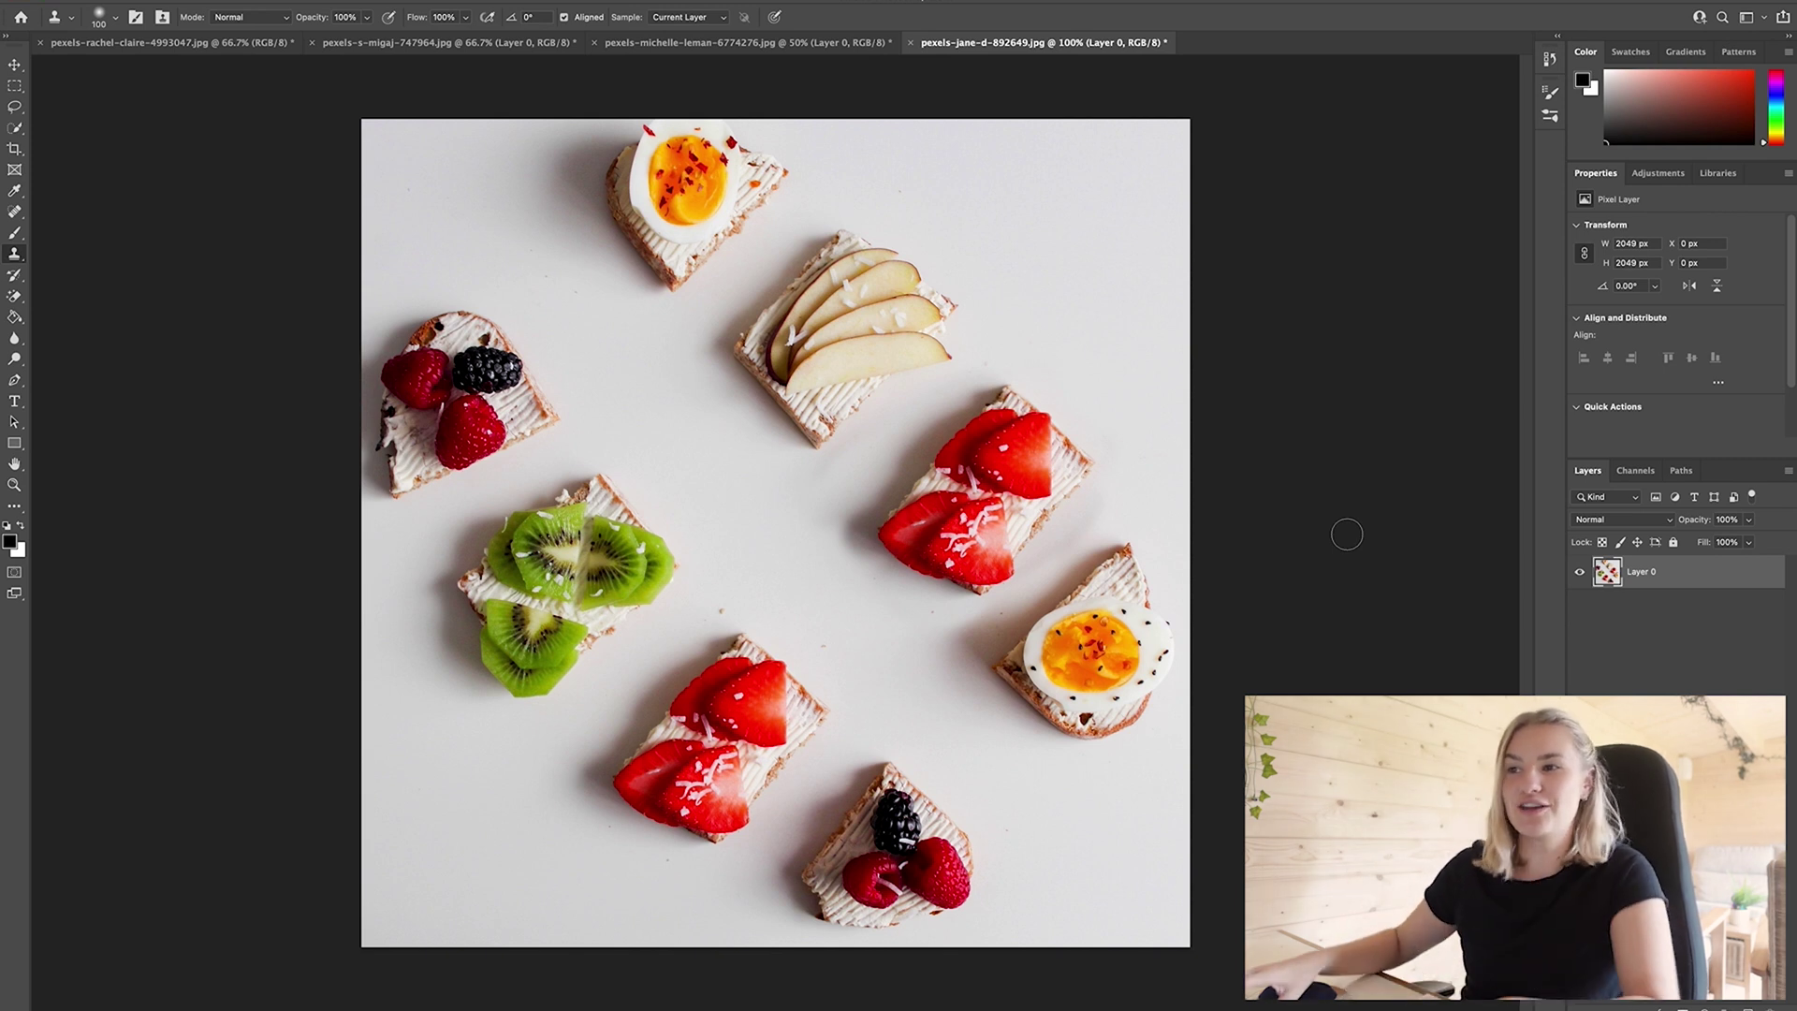
pyautogui.moveTo(859, 319)
pyautogui.mouseDown()
pyautogui.moveTo(814, 365)
pyautogui.moveTo(842, 337)
pyautogui.moveTo(791, 440)
pyautogui.moveTo(935, 304)
pyautogui.mouseUp()
# Sample berries and raspberries, then clone them over the egg toasts and the top toast
pyautogui.keyDown('alt'); pyautogui.click(853, 852); pyautogui.keyUp('alt')
pyautogui.moveTo(1061, 655)
pyautogui.mouseDown()
pyautogui.moveTo(1141, 683)
pyautogui.moveTo(1053, 684)
pyautogui.moveTo(936, 627)
pyautogui.mouseUp()
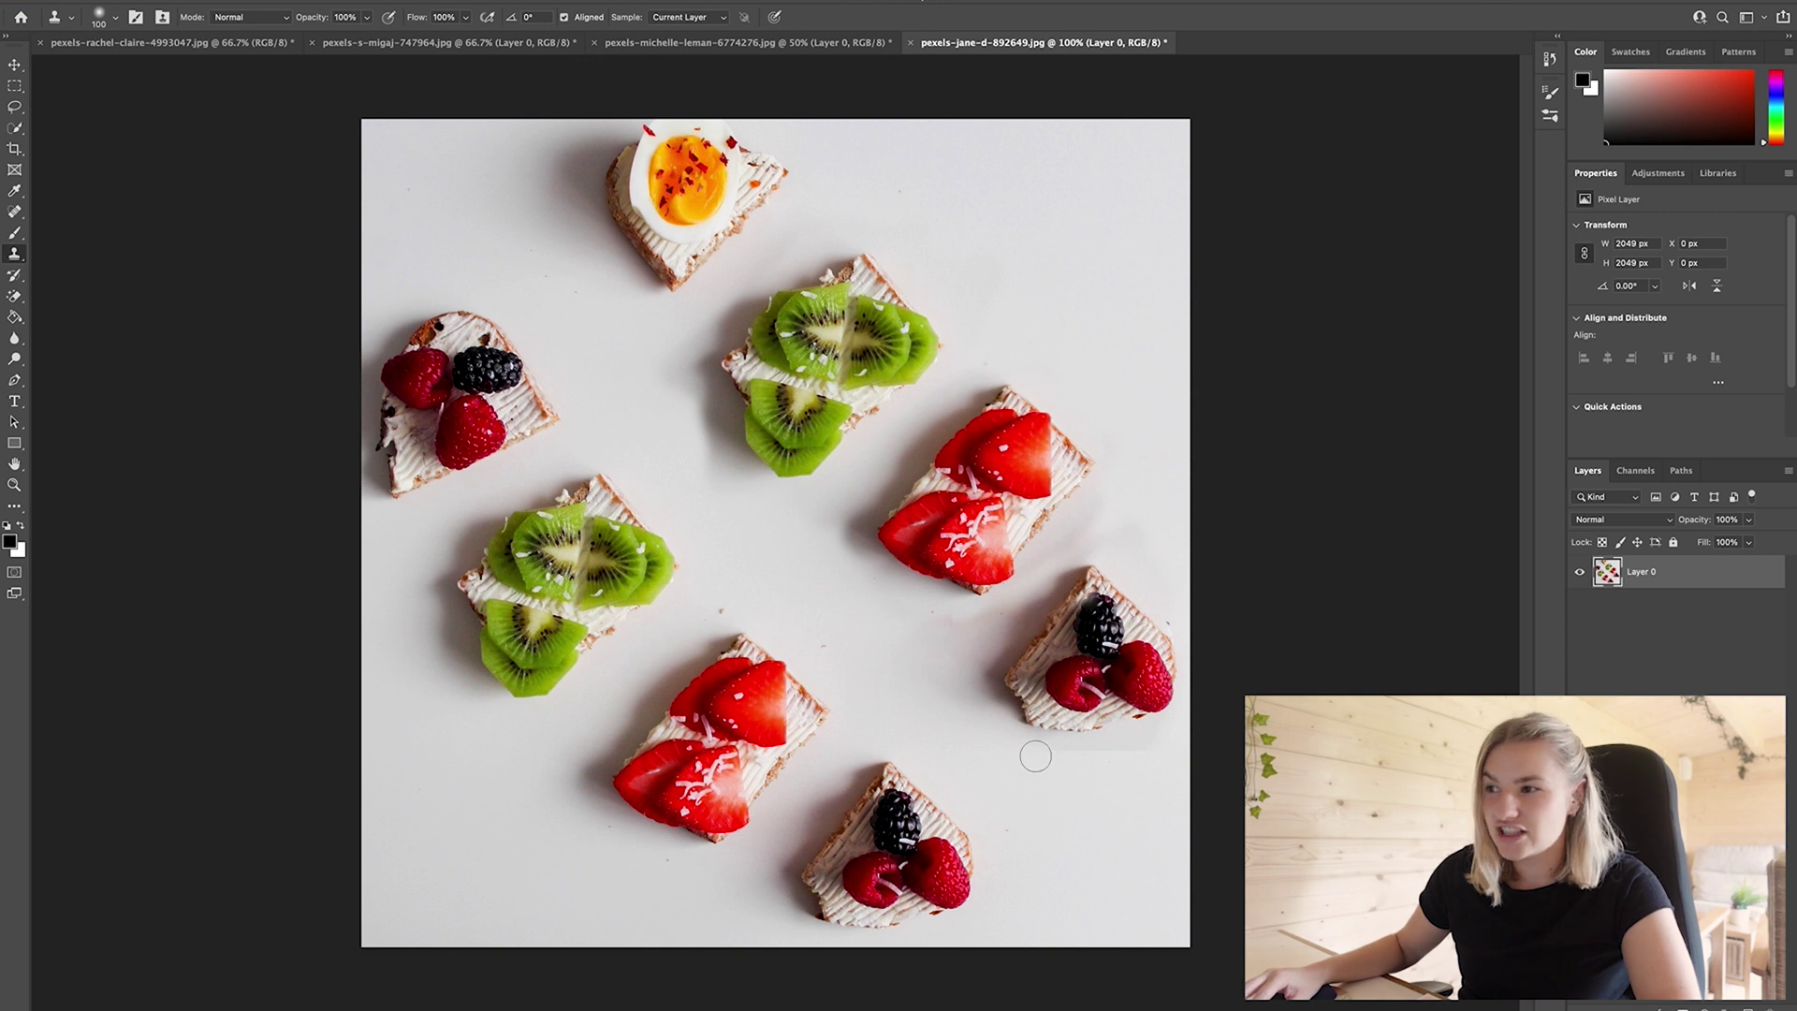
pyautogui.keyDown('alt'); pyautogui.click(1099, 791); pyautogui.keyUp('alt')
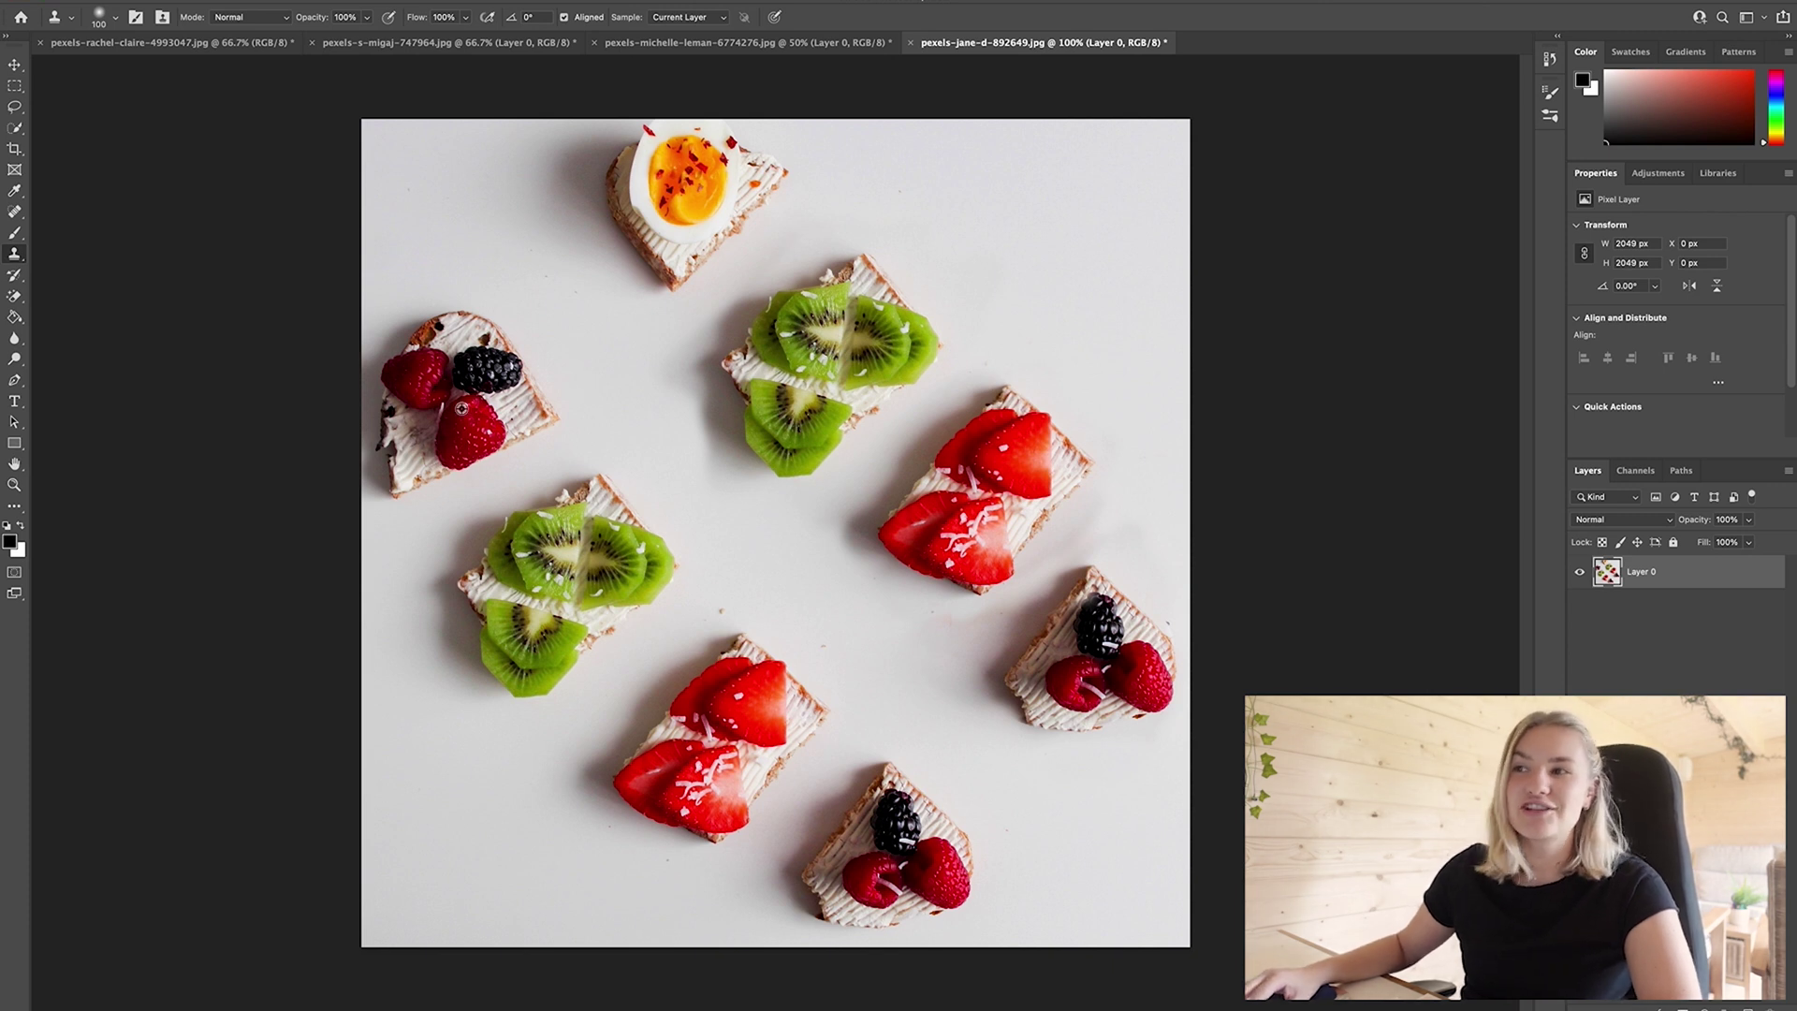
pyautogui.moveTo(675, 168)
pyautogui.mouseDown()
pyautogui.moveTo(625, 200)
pyautogui.moveTo(690, 253)
pyautogui.moveTo(648, 296)
pyautogui.moveTo(705, 277)
pyautogui.moveTo(738, 166)
pyautogui.moveTo(765, 153)
pyautogui.moveTo(790, 171)
pyautogui.moveTo(693, 215)
pyautogui.mouseUp()
pyautogui.moveTo(599, 182)
pyautogui.mouseDown()
pyautogui.moveTo(625, 129)
pyautogui.moveTo(584, 141)
pyautogui.moveTo(565, 157)
pyautogui.moveTo(668, 120)
pyautogui.moveTo(746, 141)
pyautogui.mouseUp()
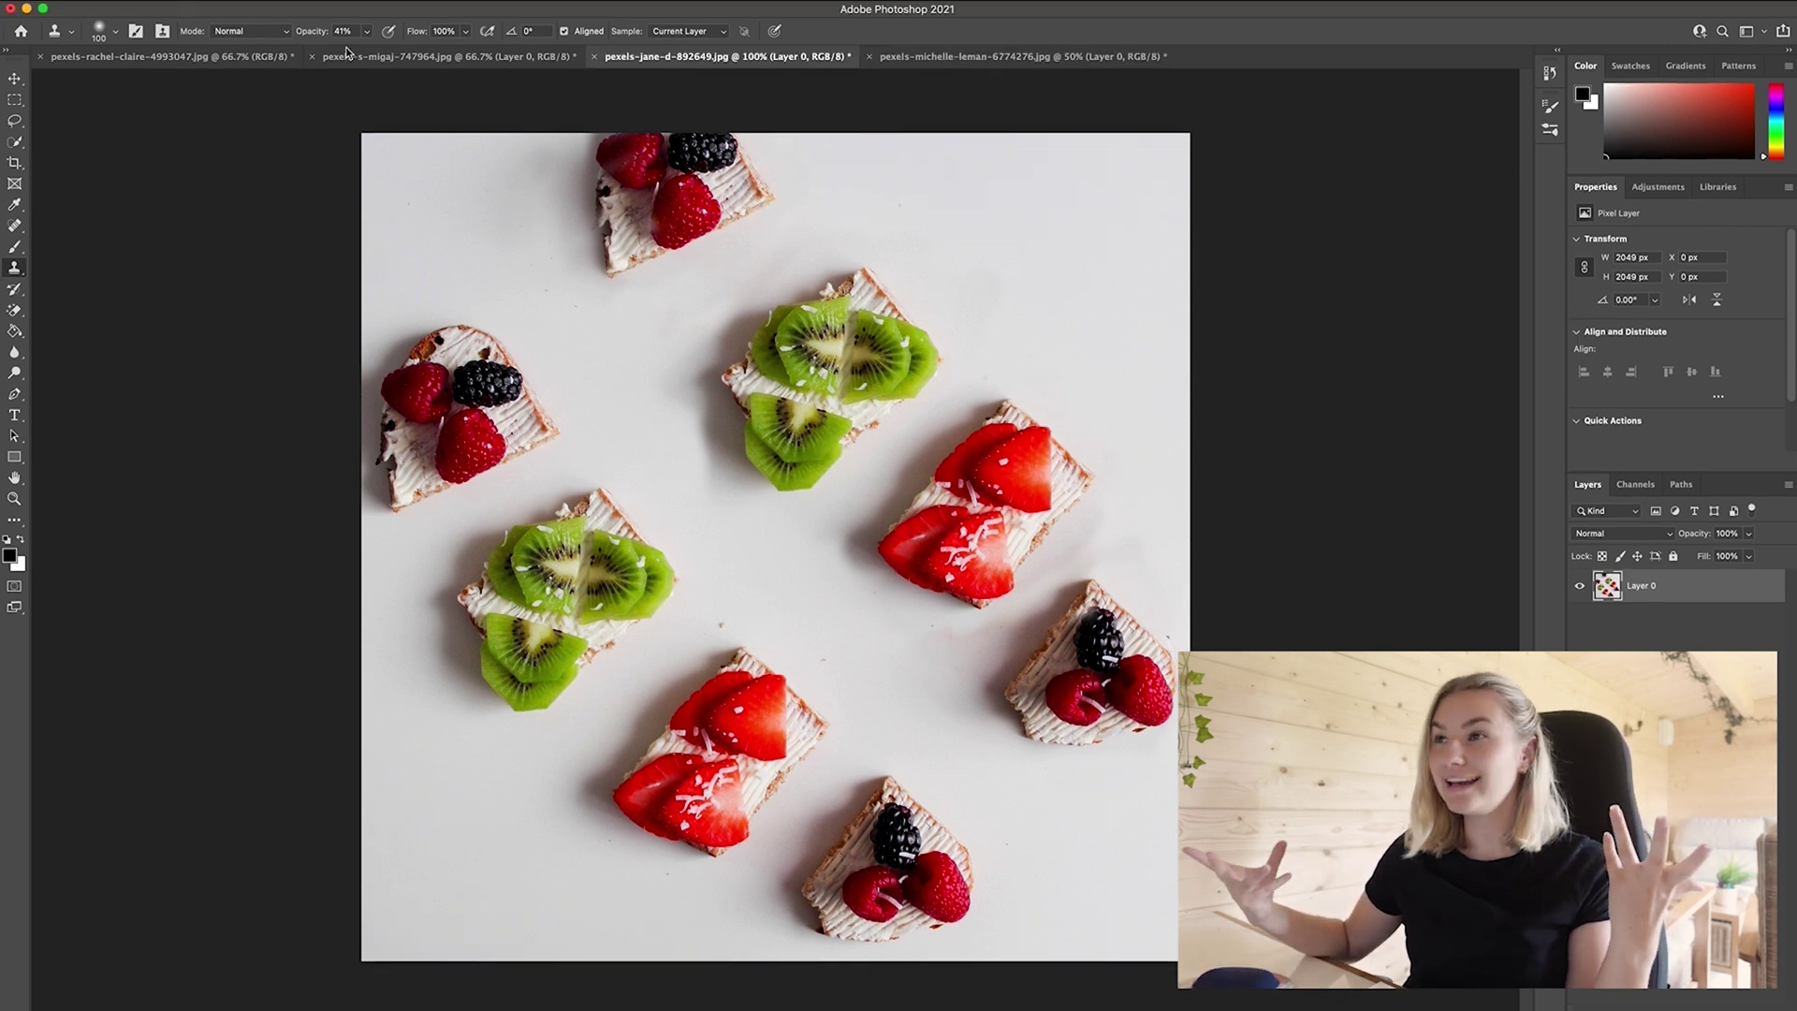
# Bring up the Window > Arrange submenu of document layout options
pyautogui.click(431, 2)
pyautogui.moveTo(440, 10)
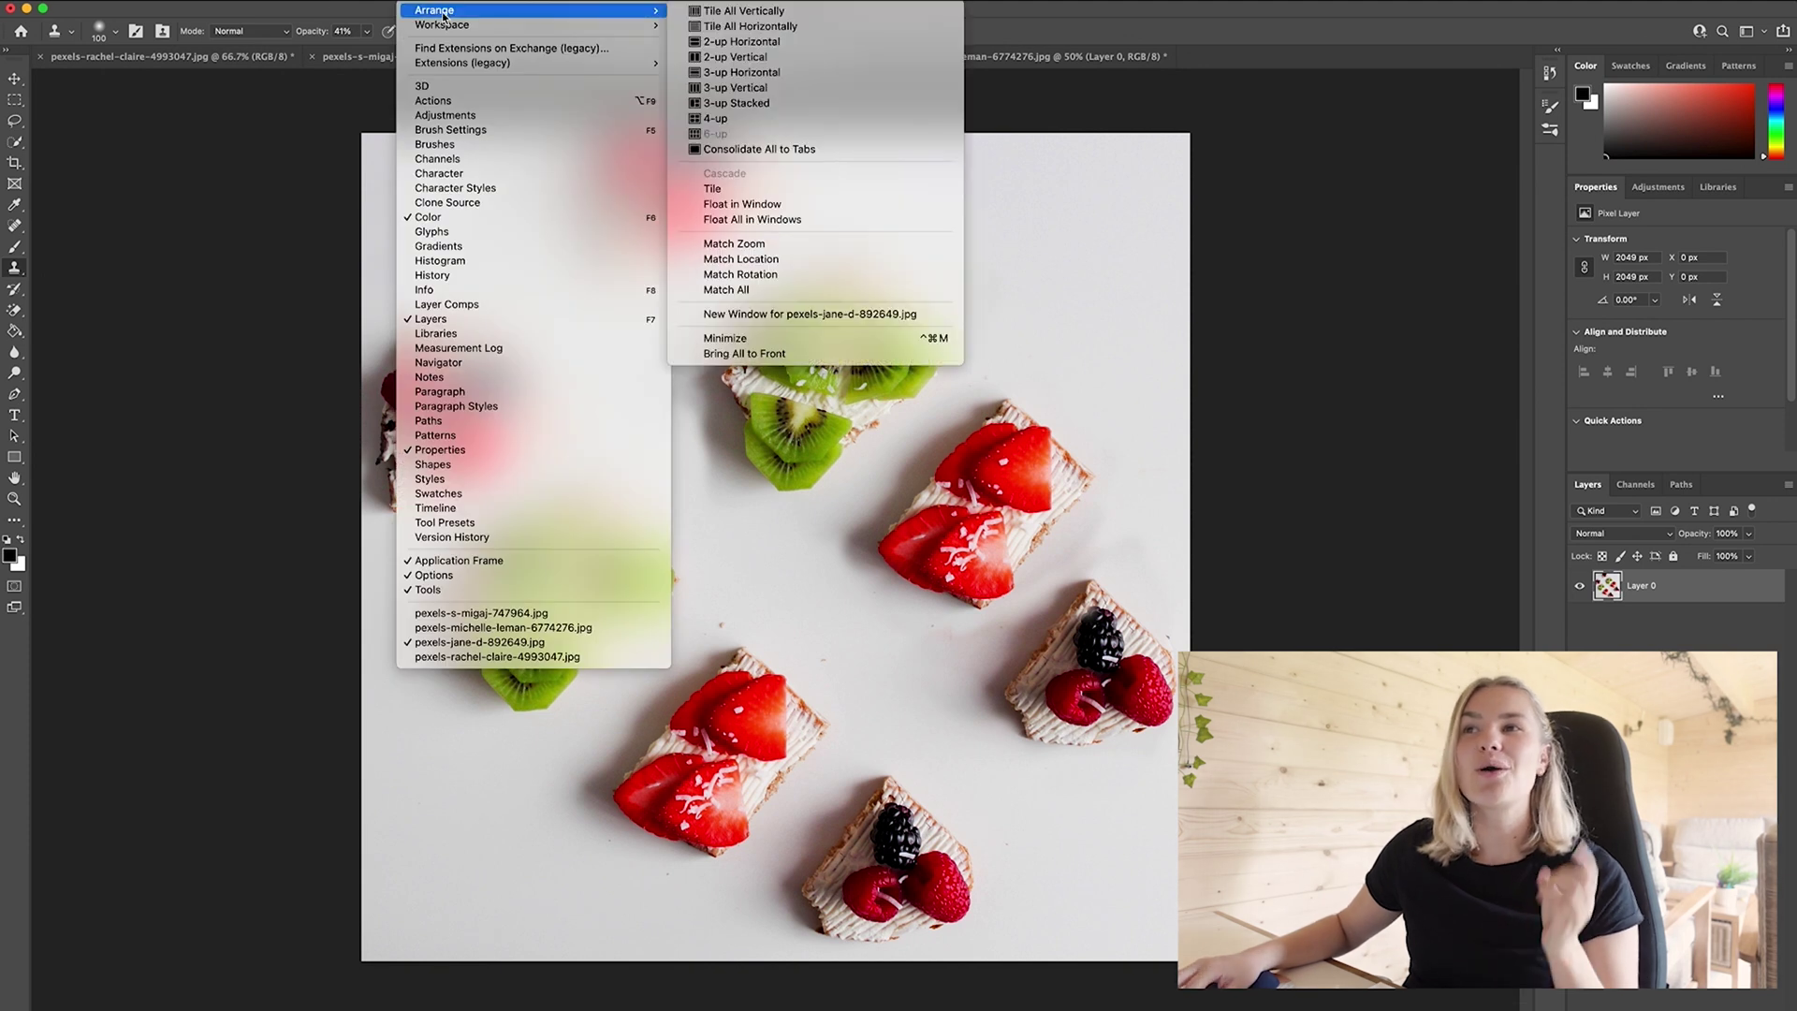
# Arrange the food photo and portrait 2-up Vertical, adjust the divider, and activate the portrait
pyautogui.click(718, 58)
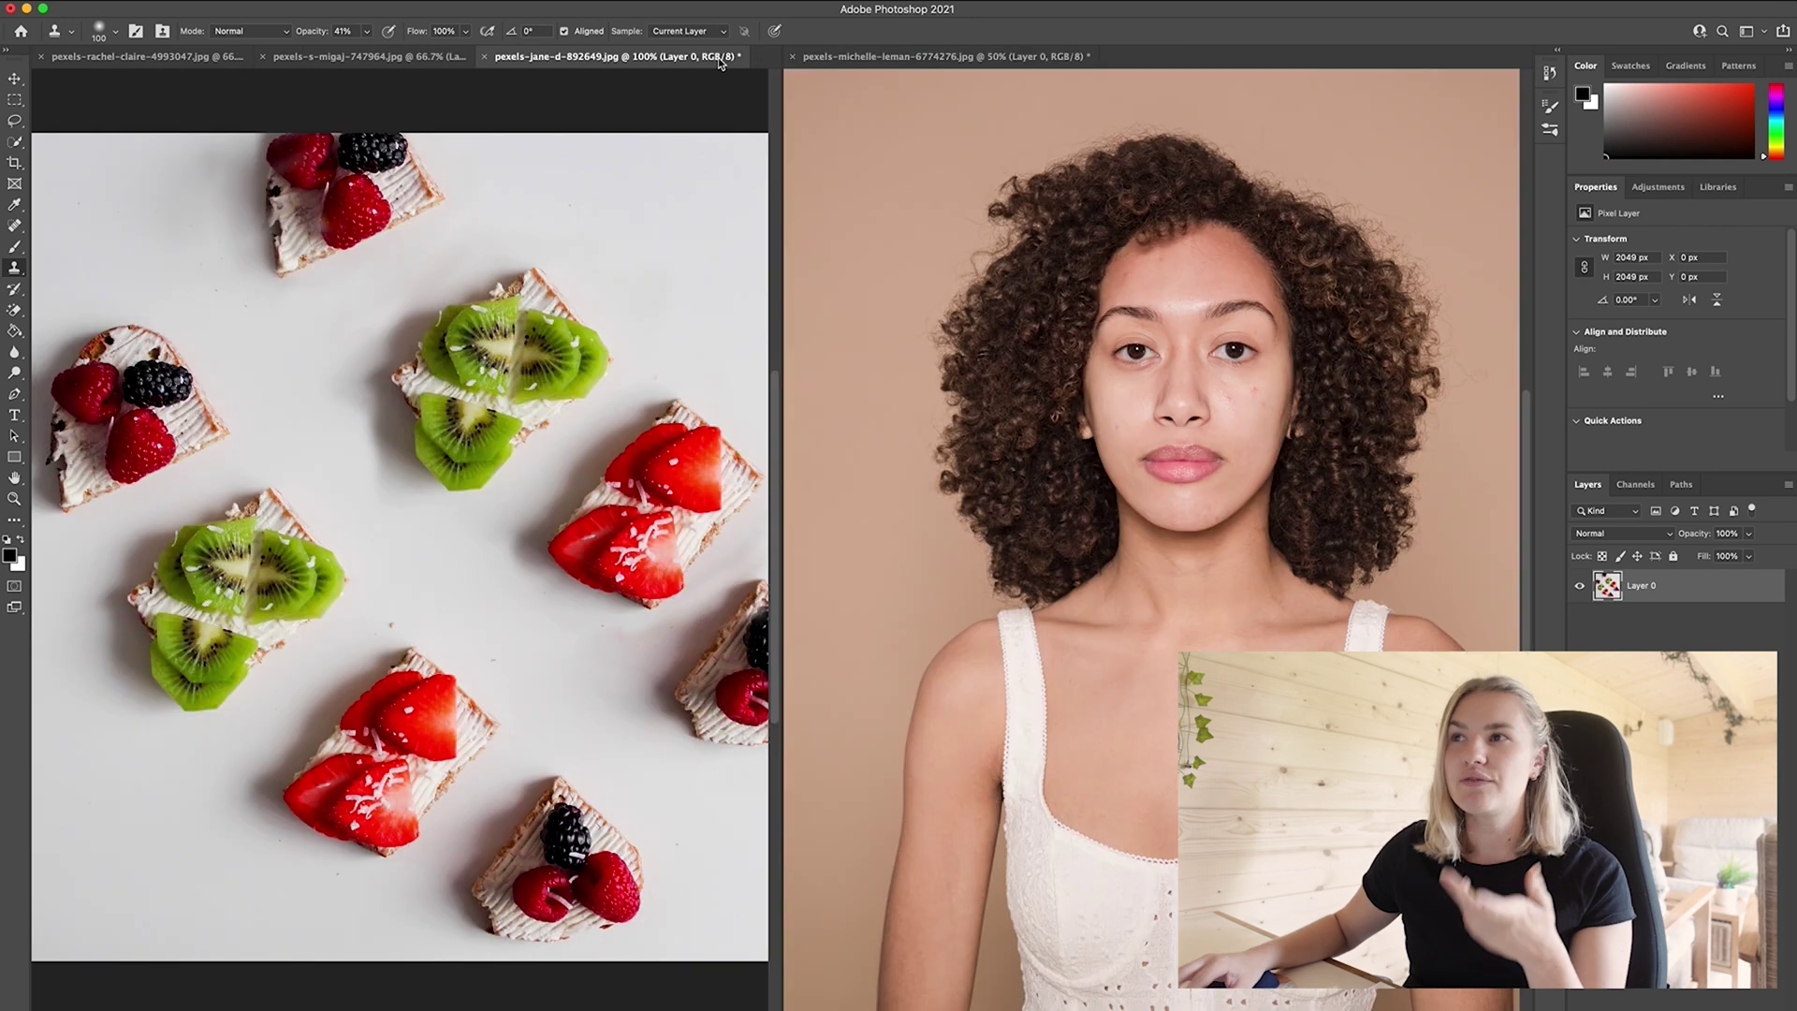
pyautogui.moveTo(781, 295)
pyautogui.mouseDown()
pyautogui.moveTo(968, 289)
pyautogui.moveTo(489, 309)
pyautogui.moveTo(1034, 308)
pyautogui.moveTo(790, 312)
pyautogui.mouseUp()
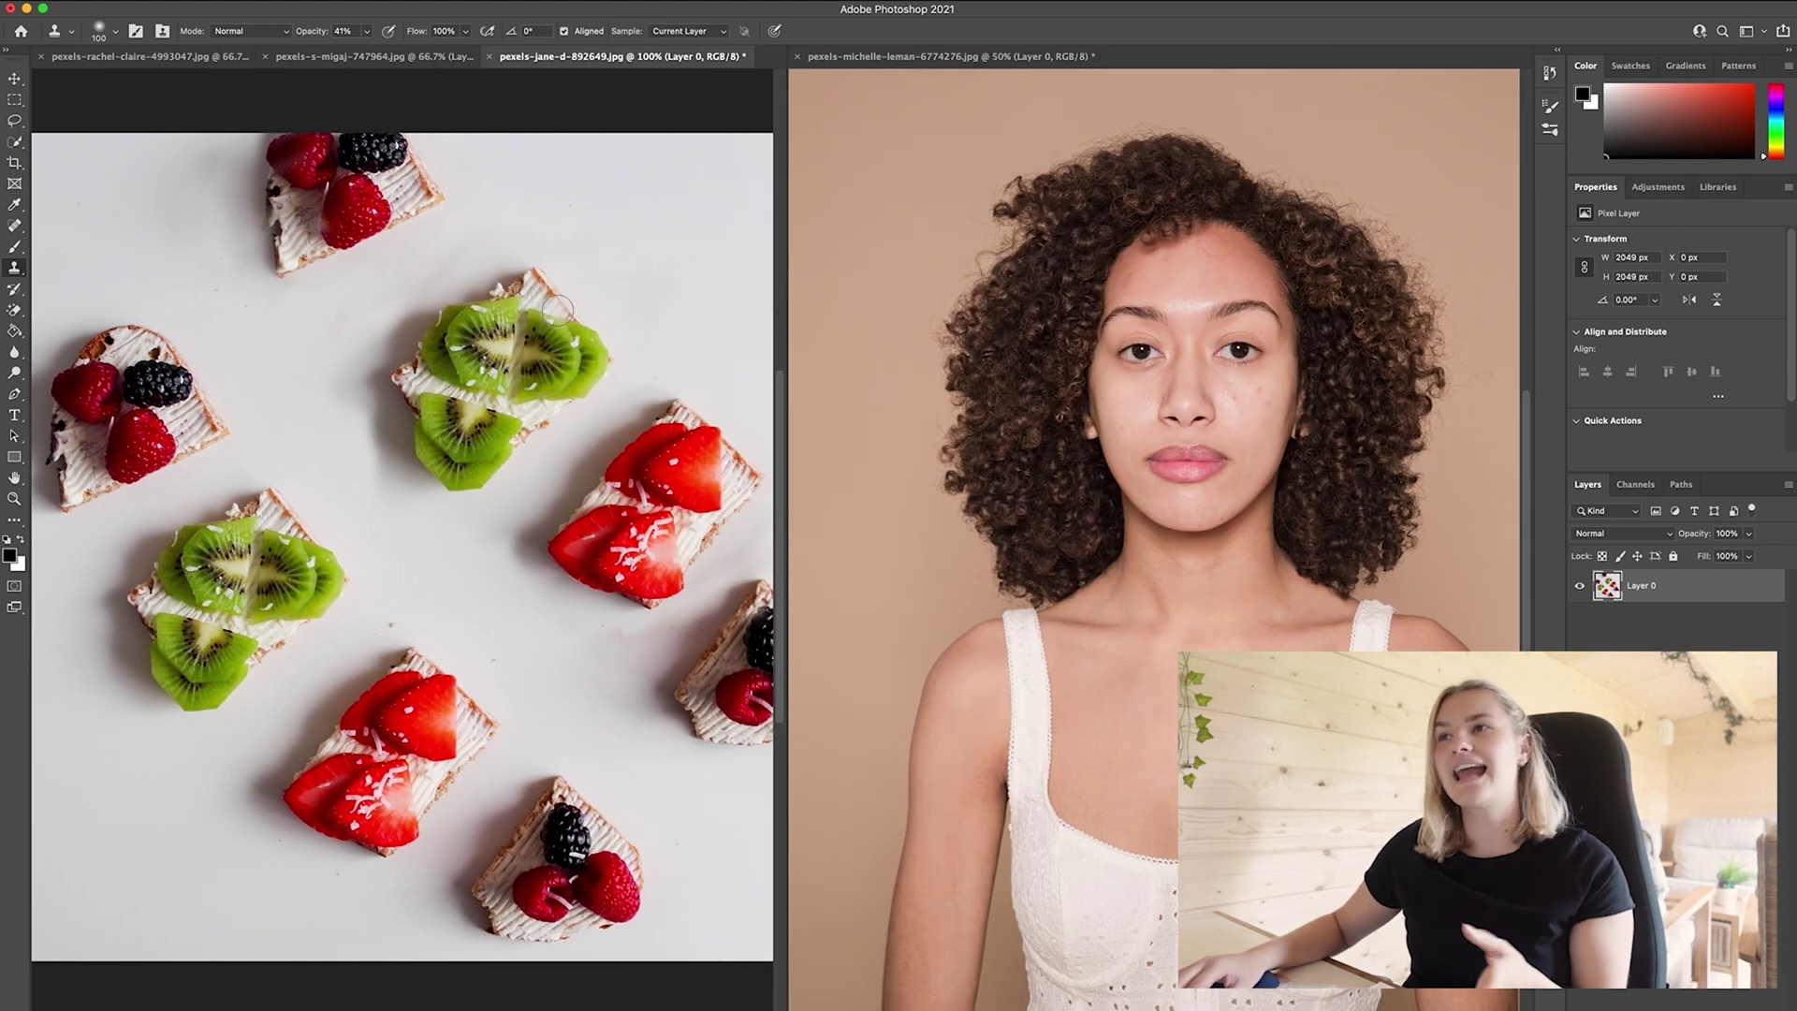
pyautogui.press('v')
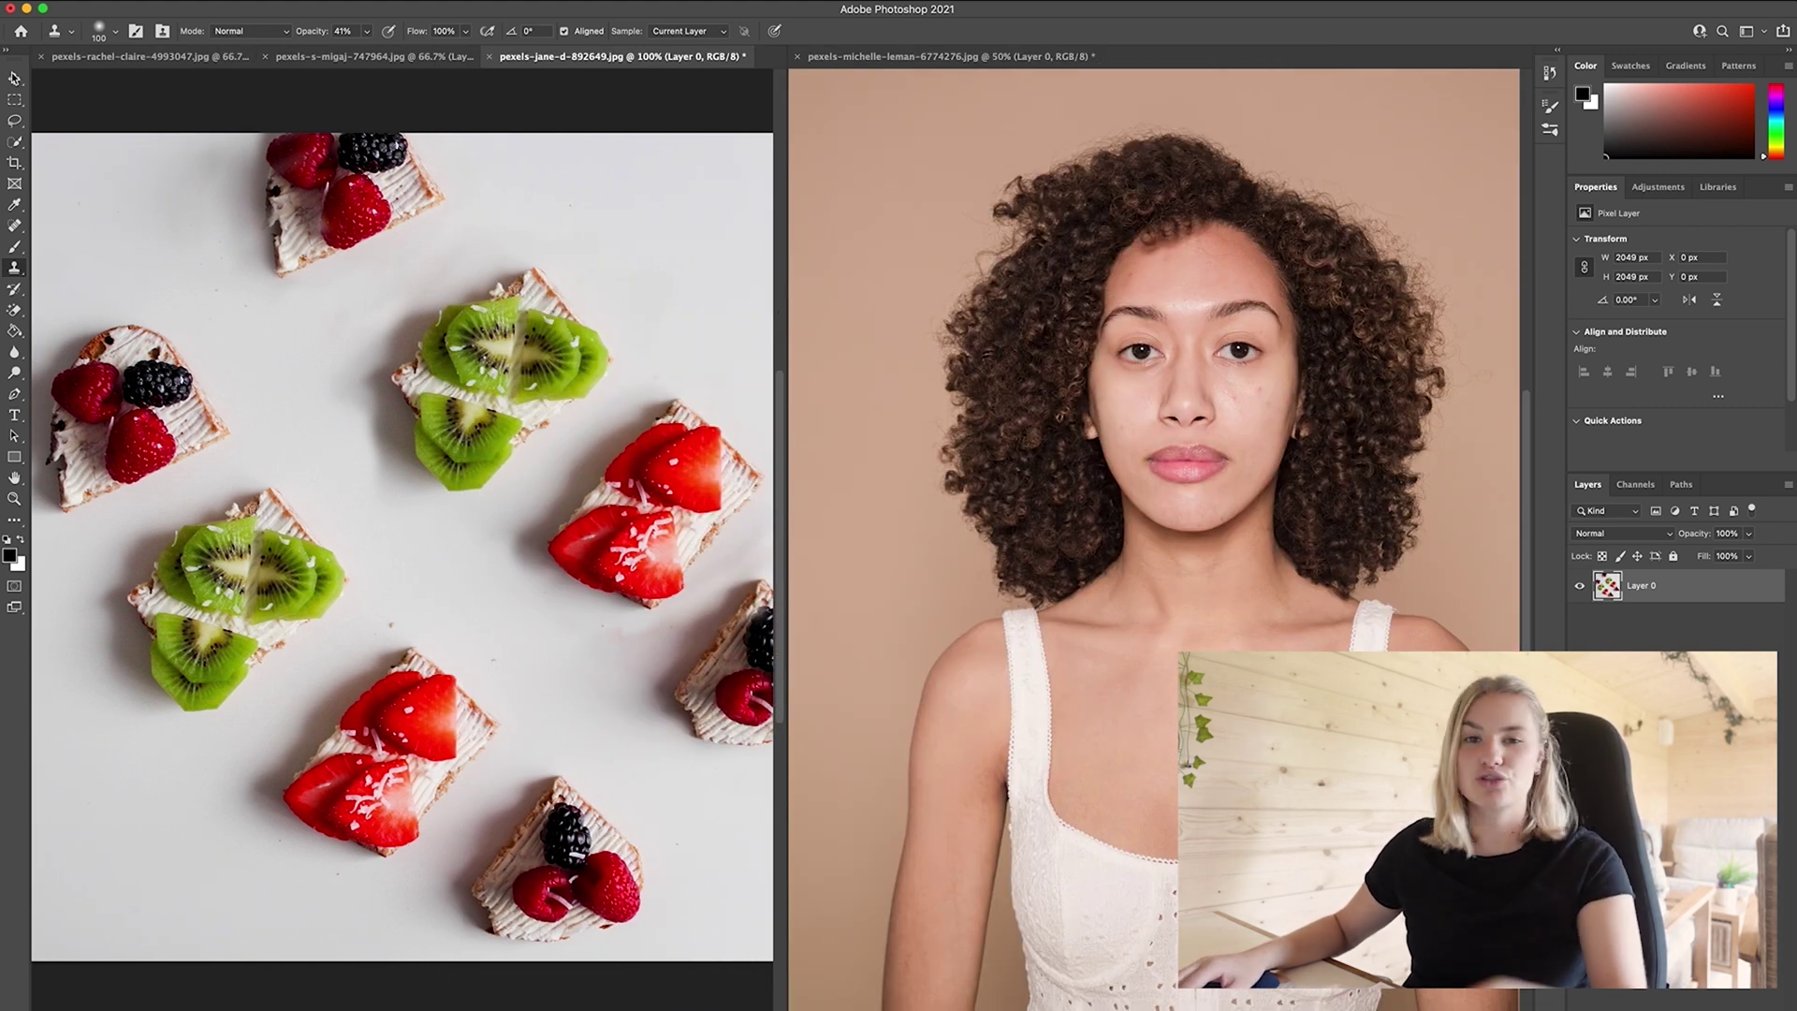
pyautogui.click(1186, 286)
pyautogui.click(15, 143)
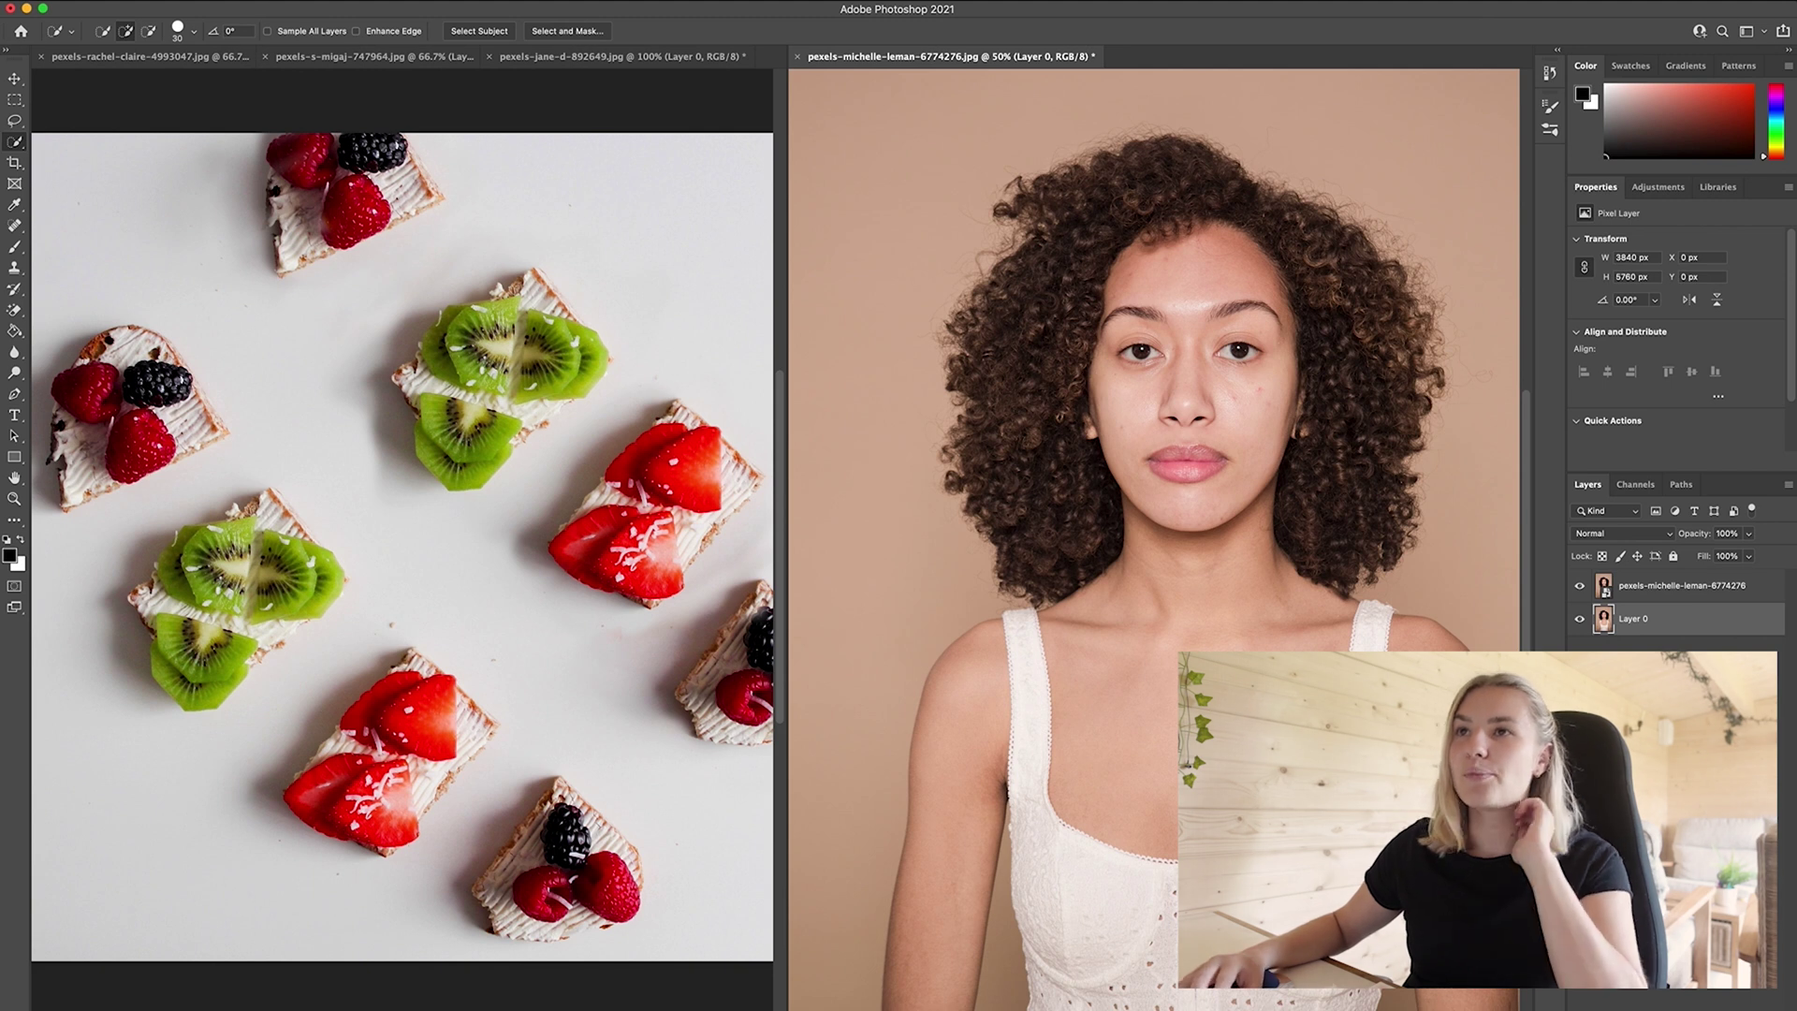
# Consolidate all open documents back into tabs with Window > Arrange > Consolidate All to Tabs
pyautogui.click(421, 1)
pyautogui.moveTo(447, 9)
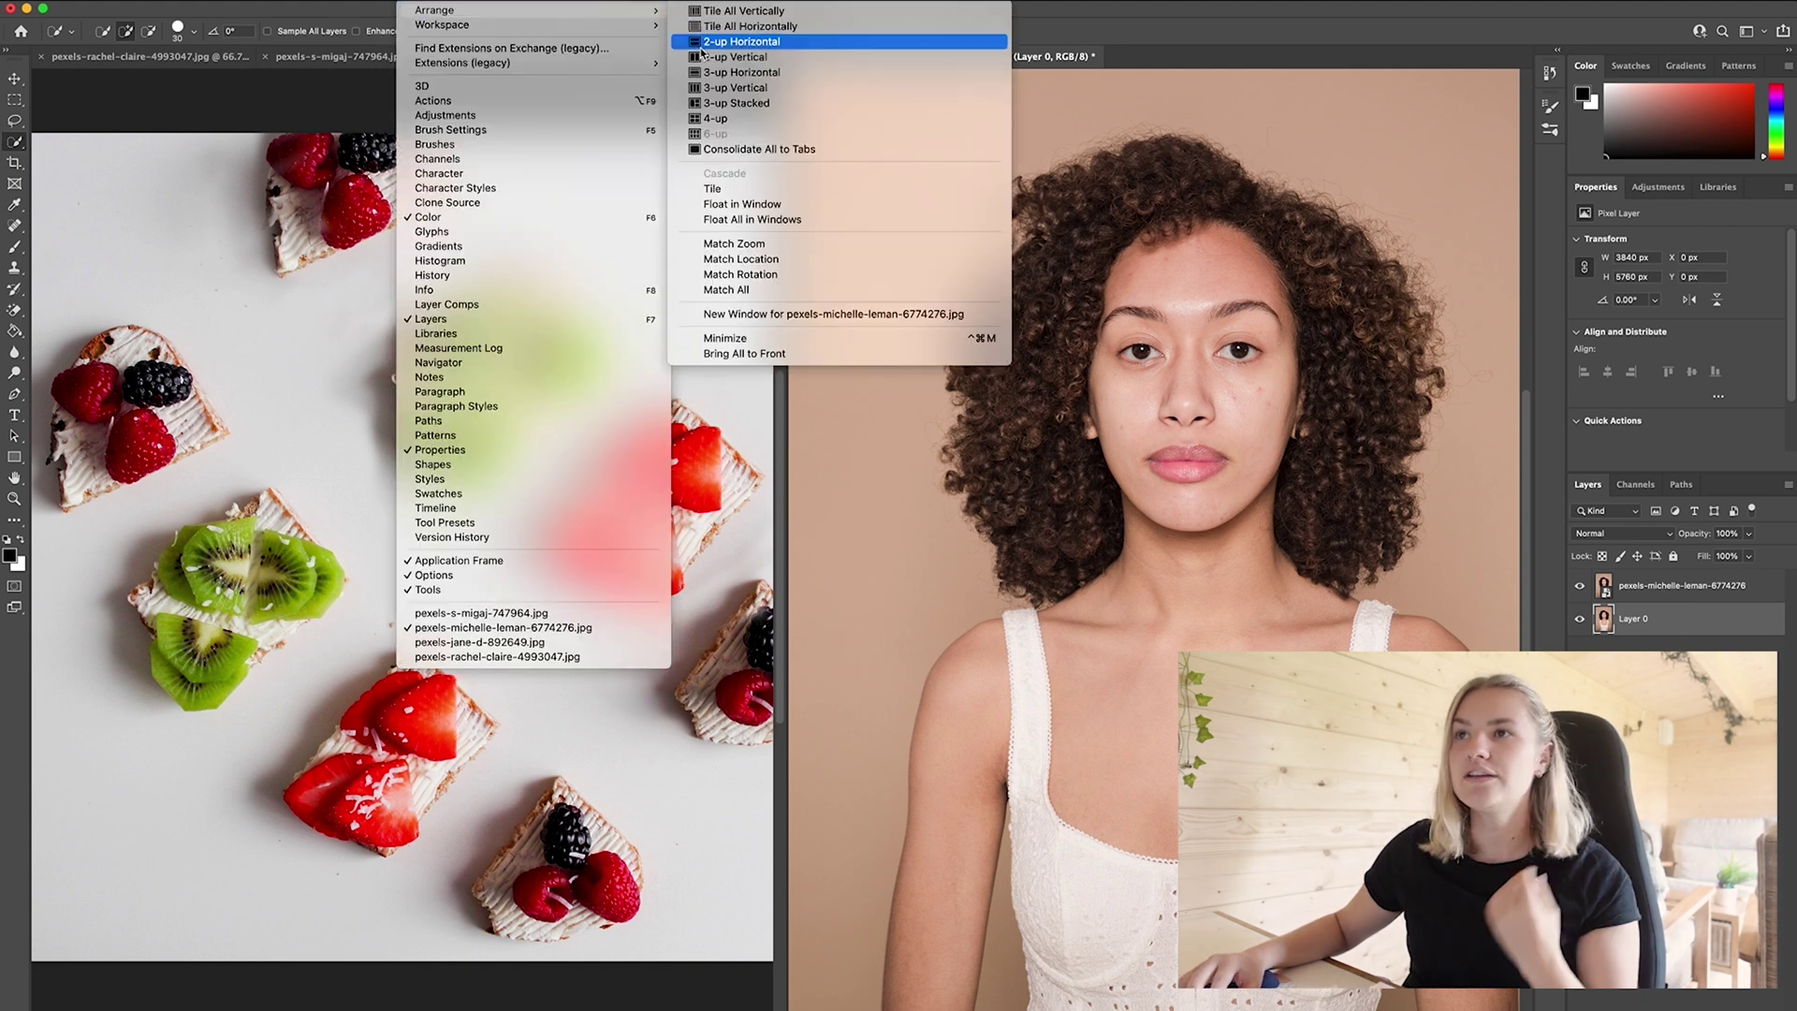
pyautogui.click(745, 151)
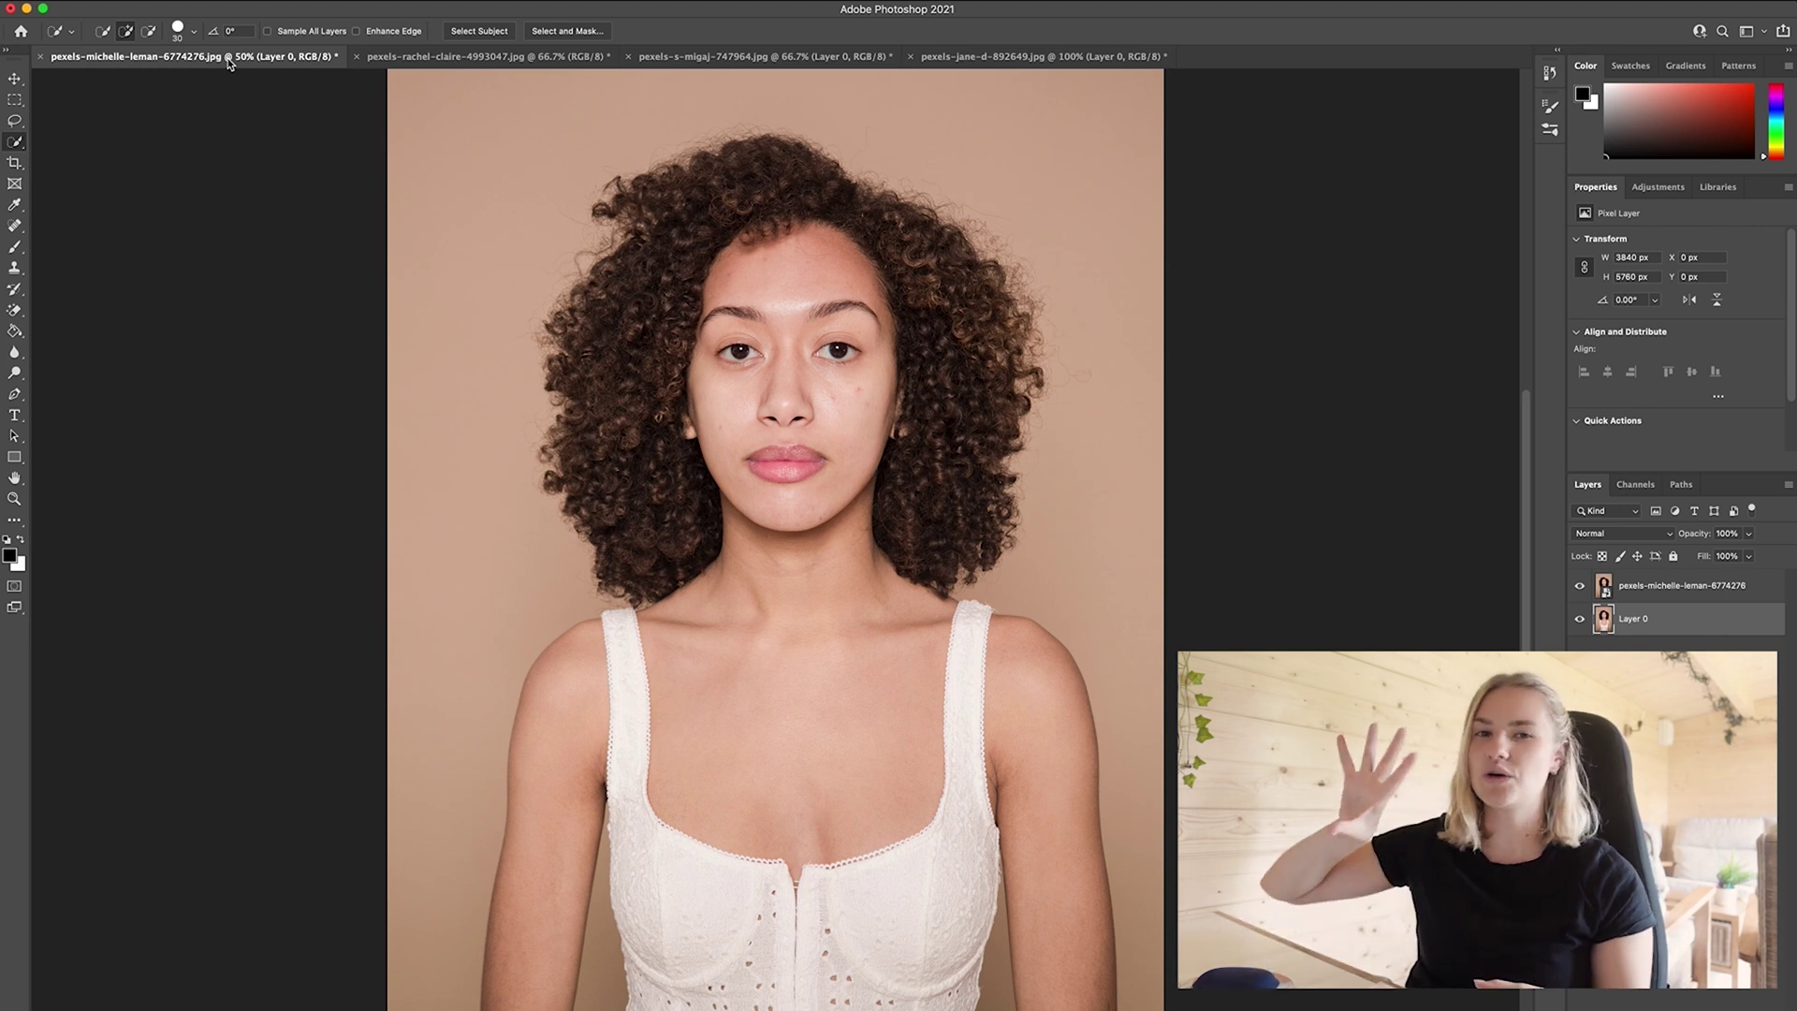
# Open a second window of the portrait and move its tab into second place
pyautogui.click(421, 2)
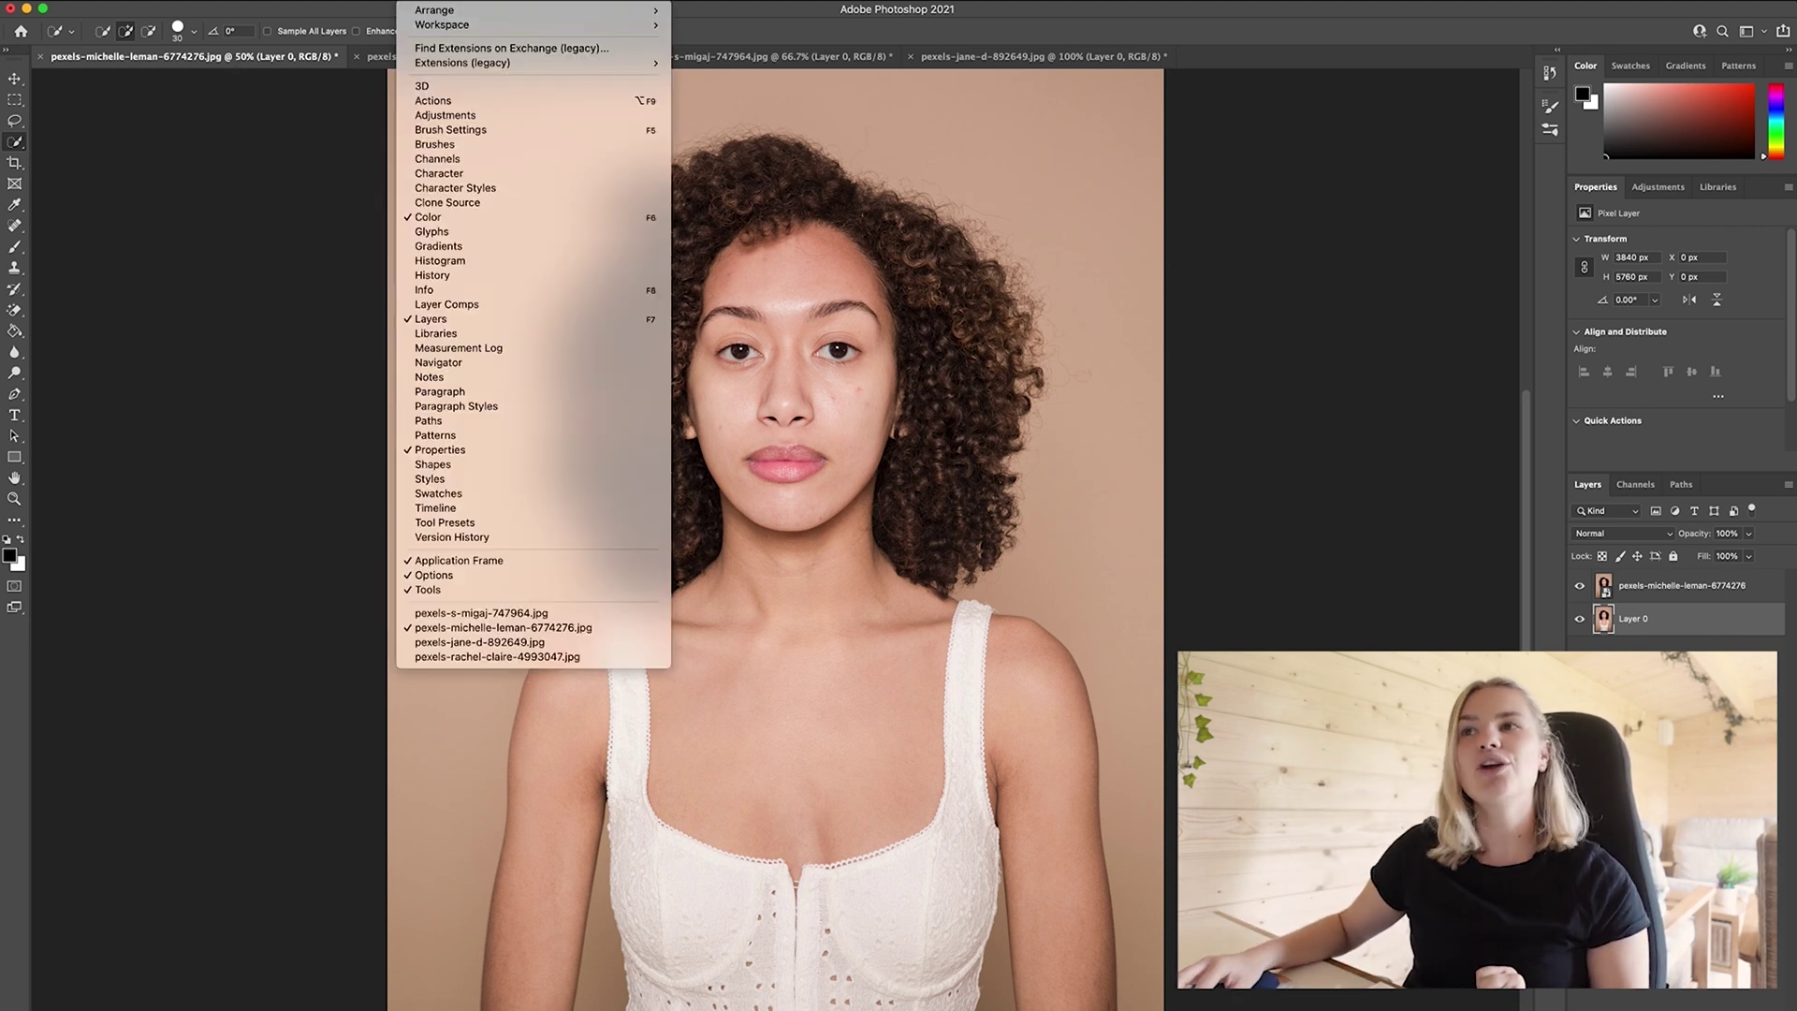
pyautogui.moveTo(524, 10)
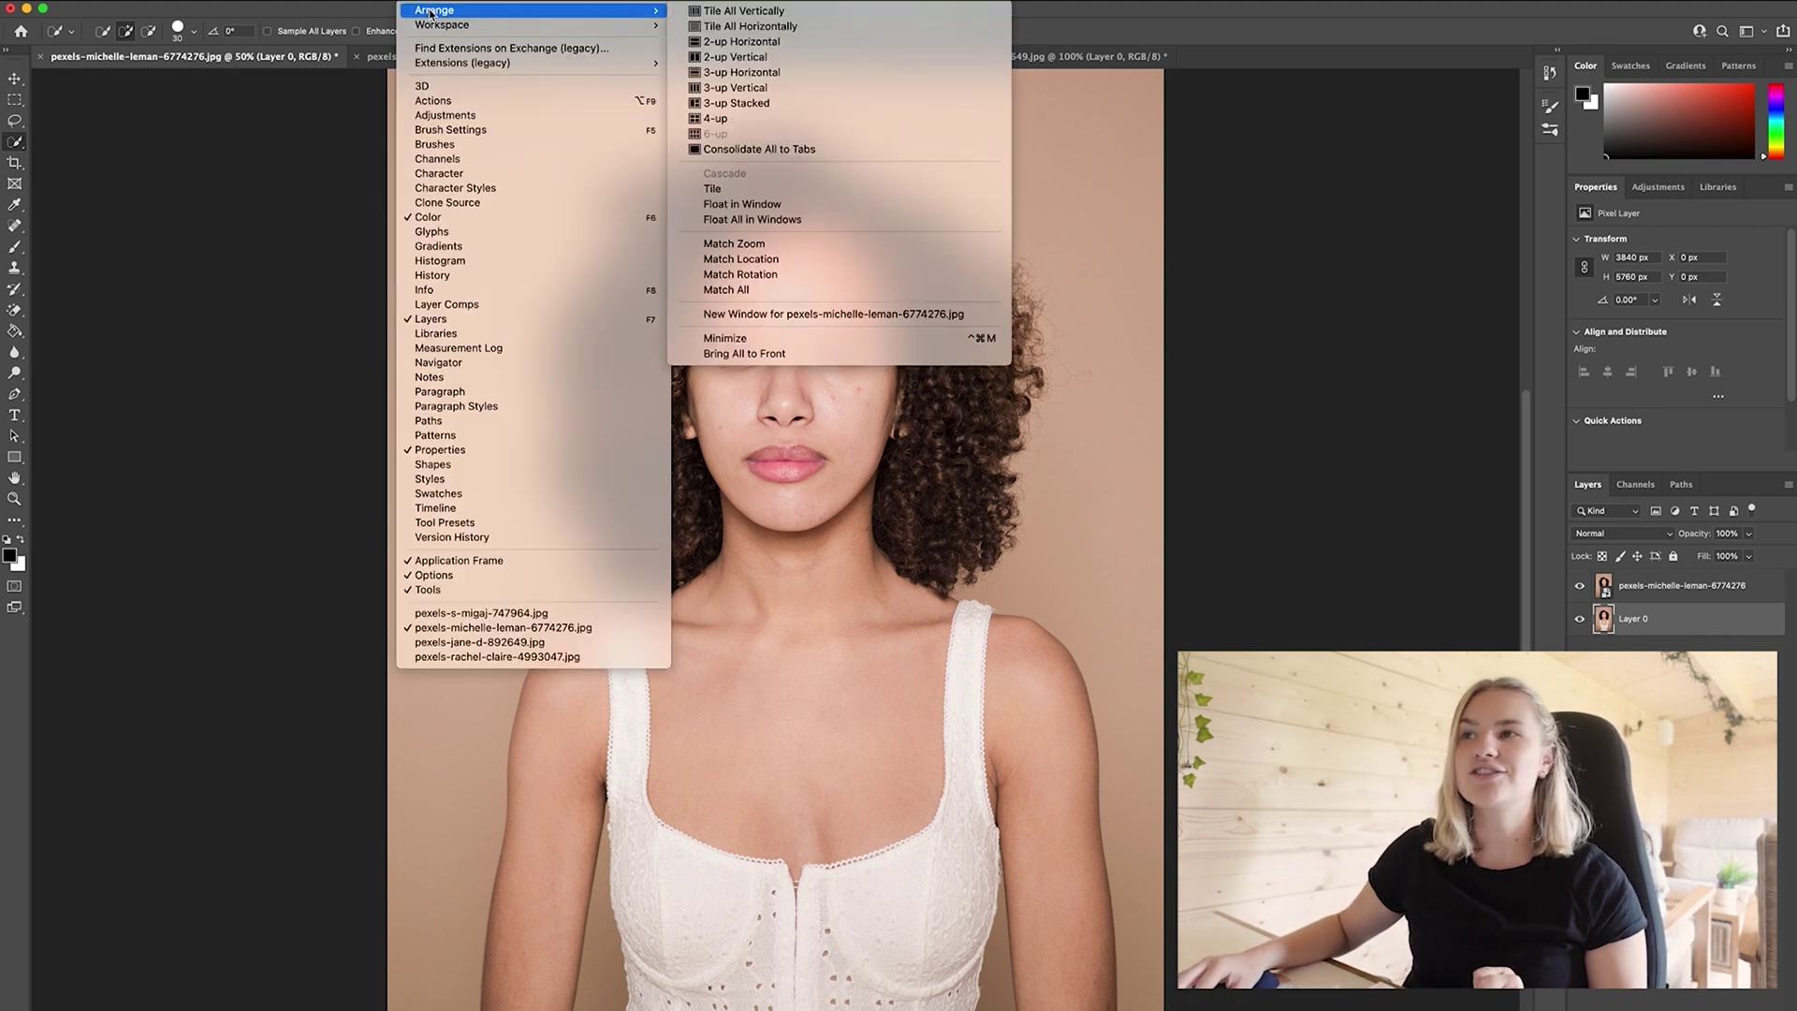
pyautogui.click(814, 318)
pyautogui.click(1280, 56)
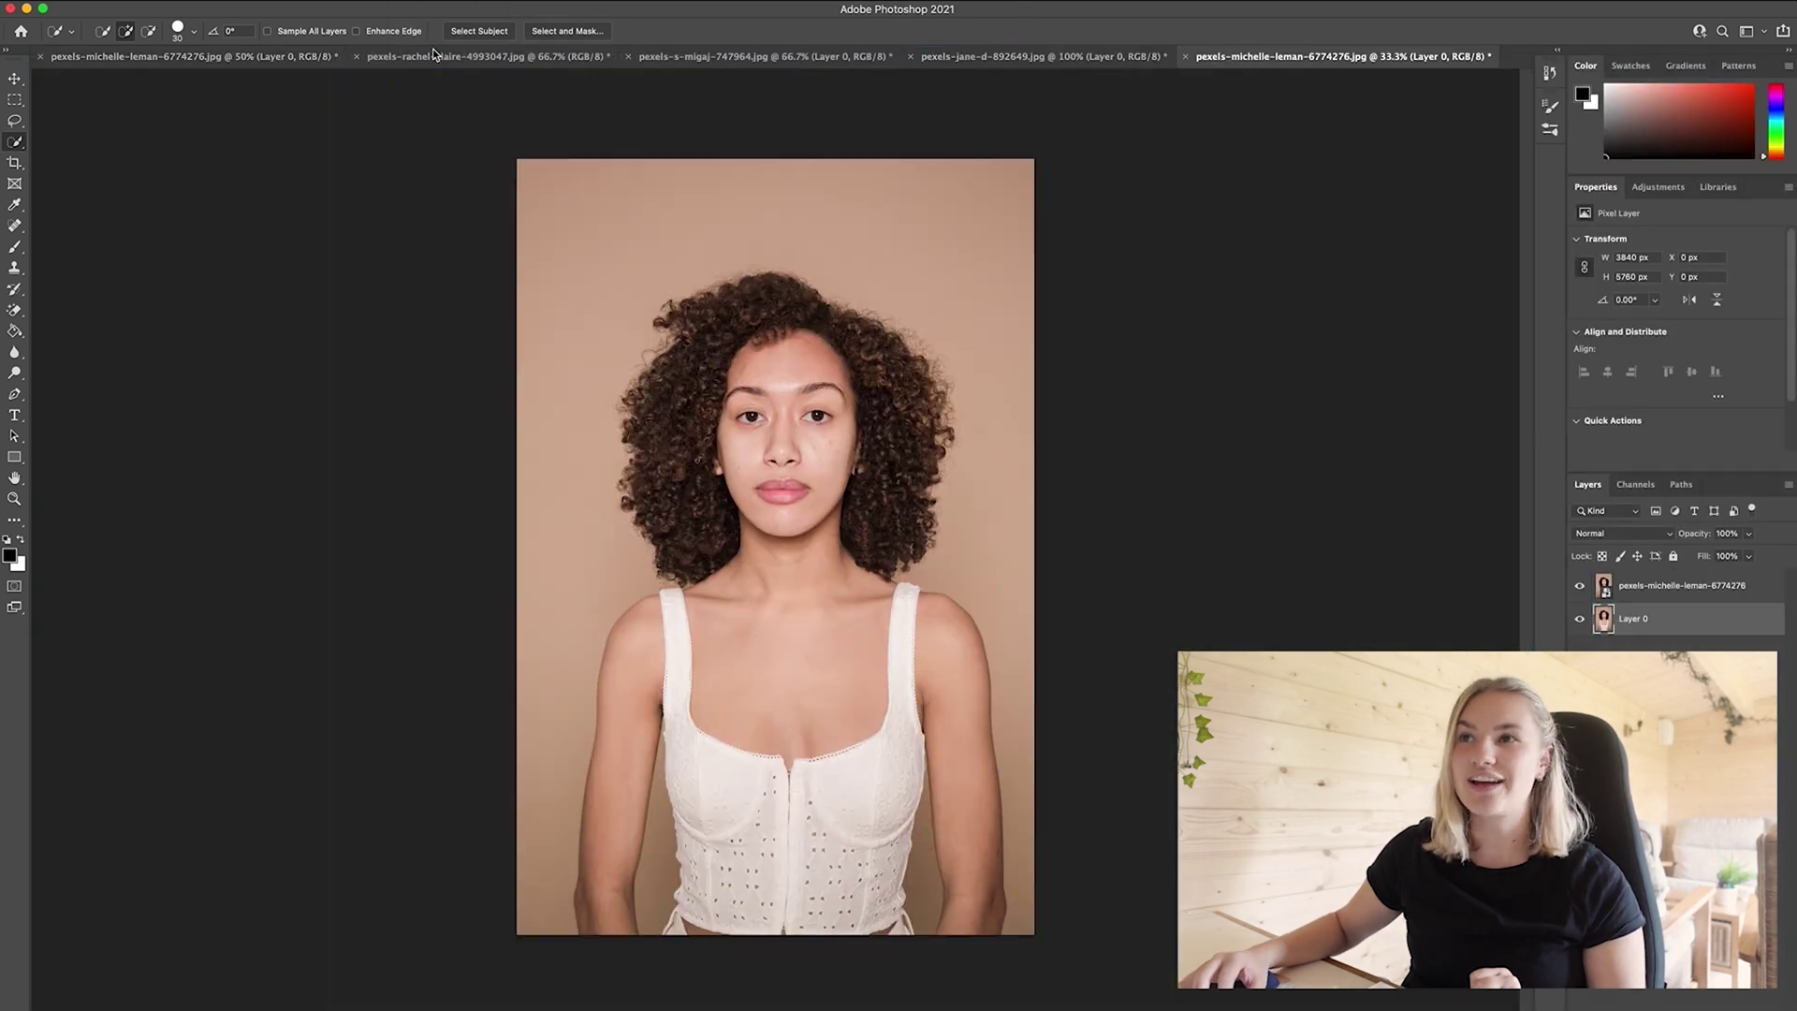
pyautogui.moveTo(433, 54); pyautogui.dragTo(440, 56)
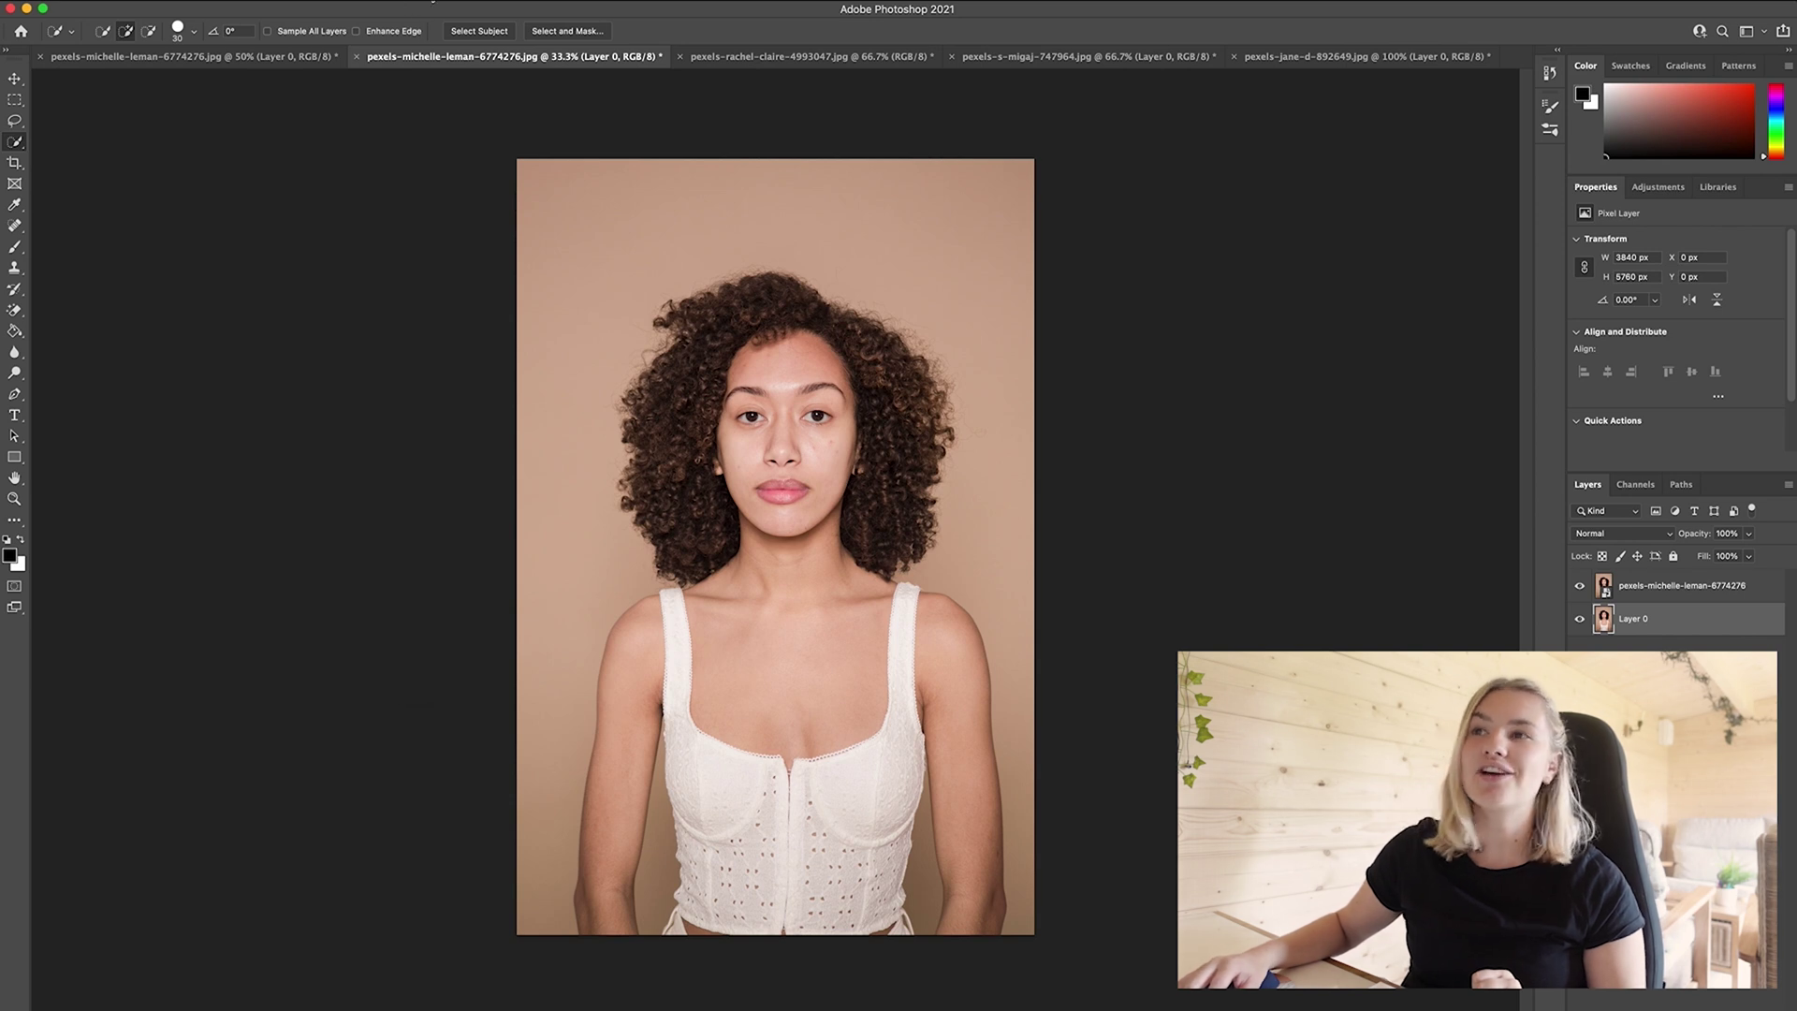
# Tile the two portrait views 2-up Vertical and zoom the left view to 200%
pyautogui.click(412, 4)
pyautogui.moveTo(456, 12)
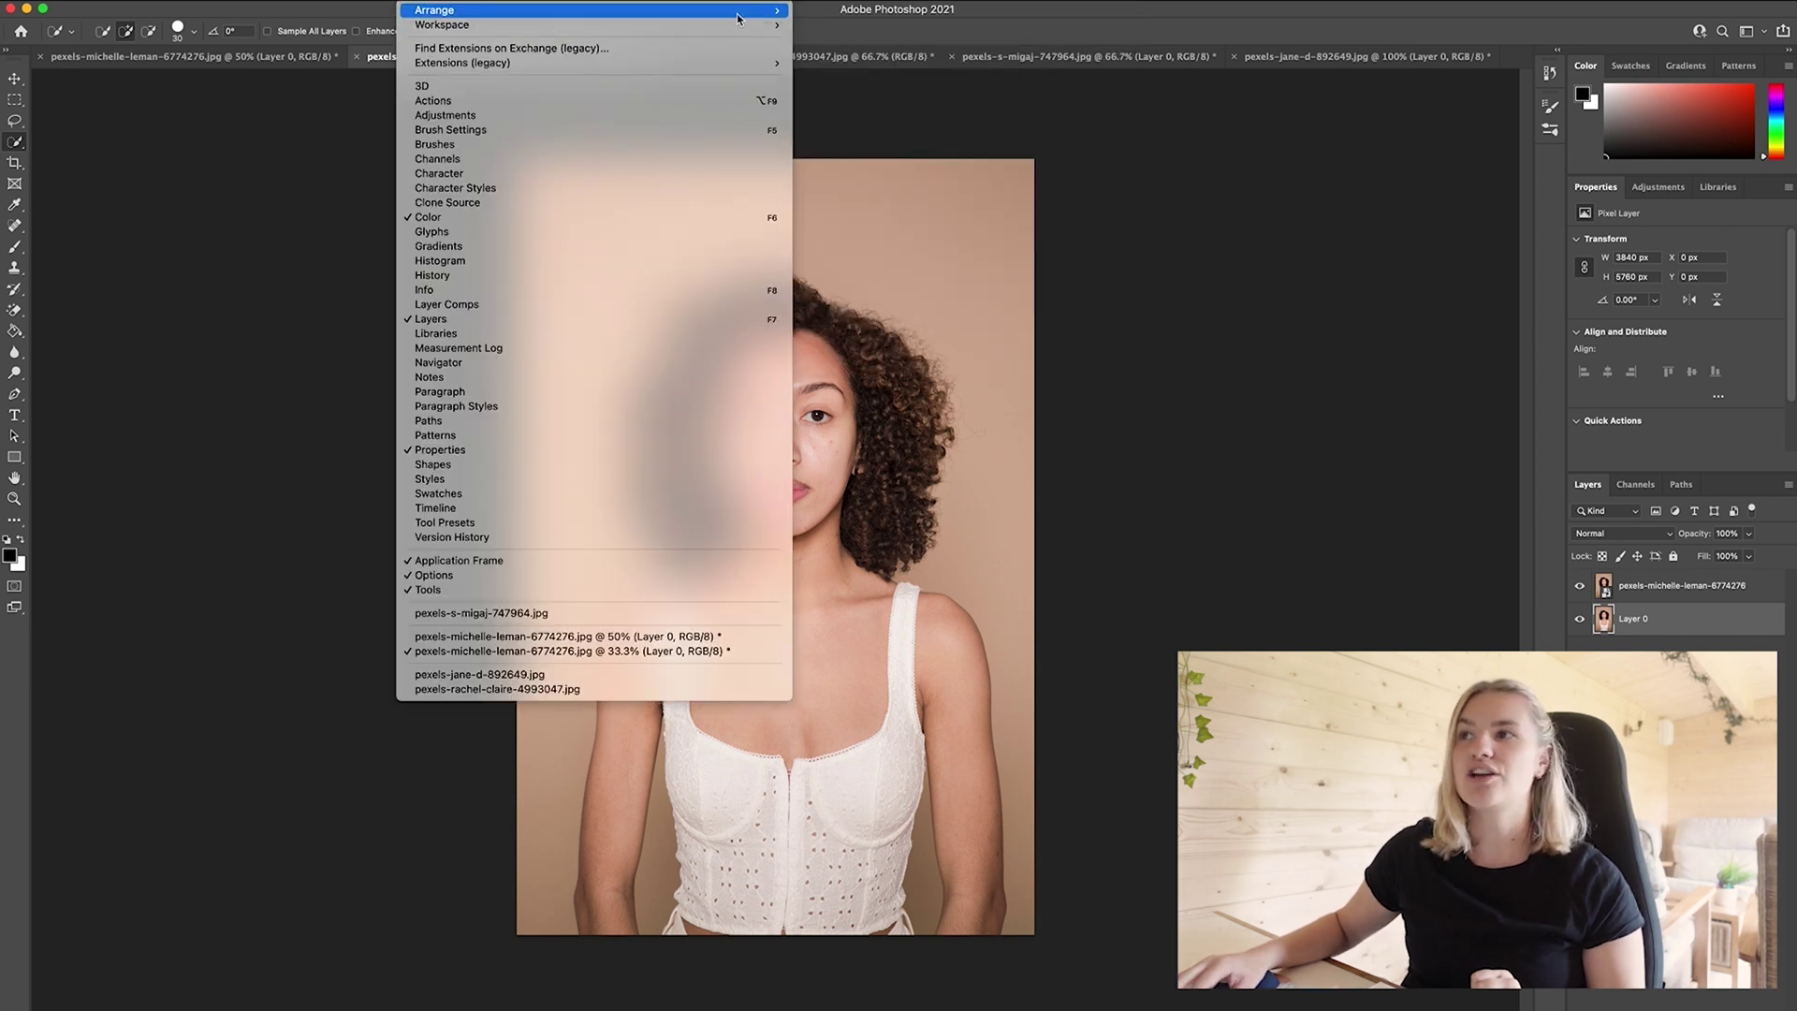
pyautogui.click(856, 60)
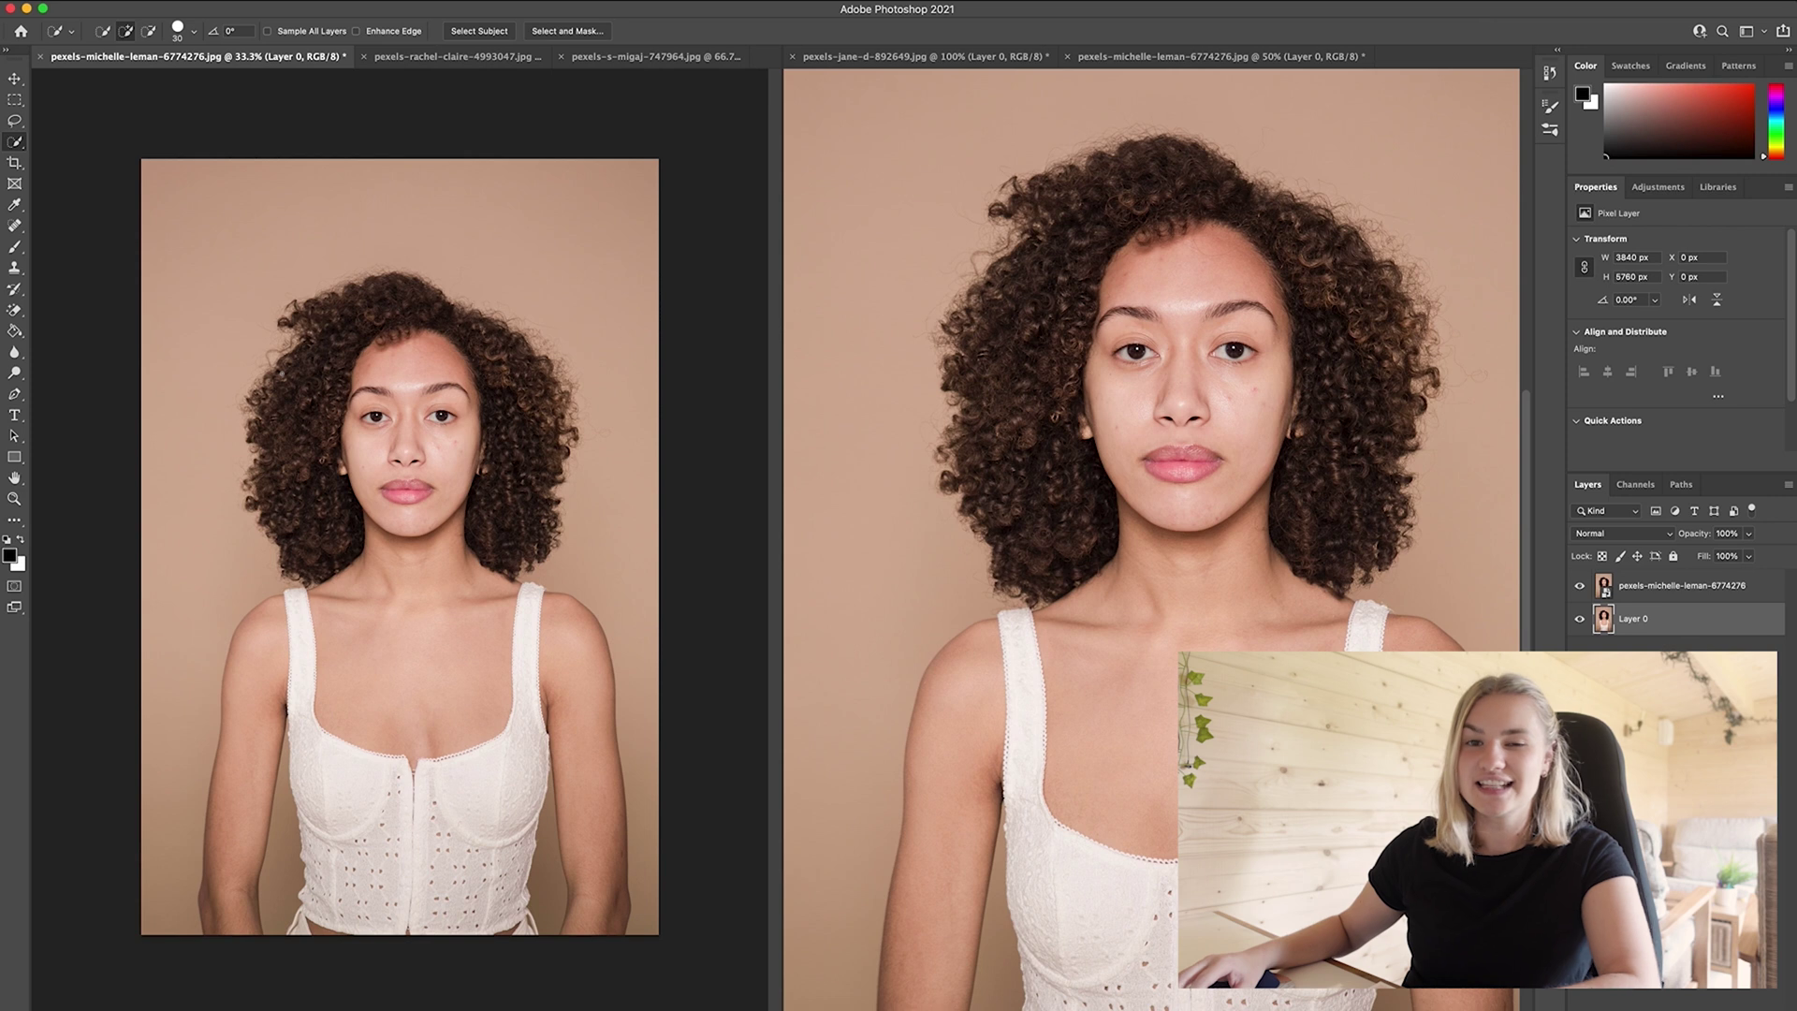
pyautogui.press('super+plus')
pyautogui.press('super+plus')
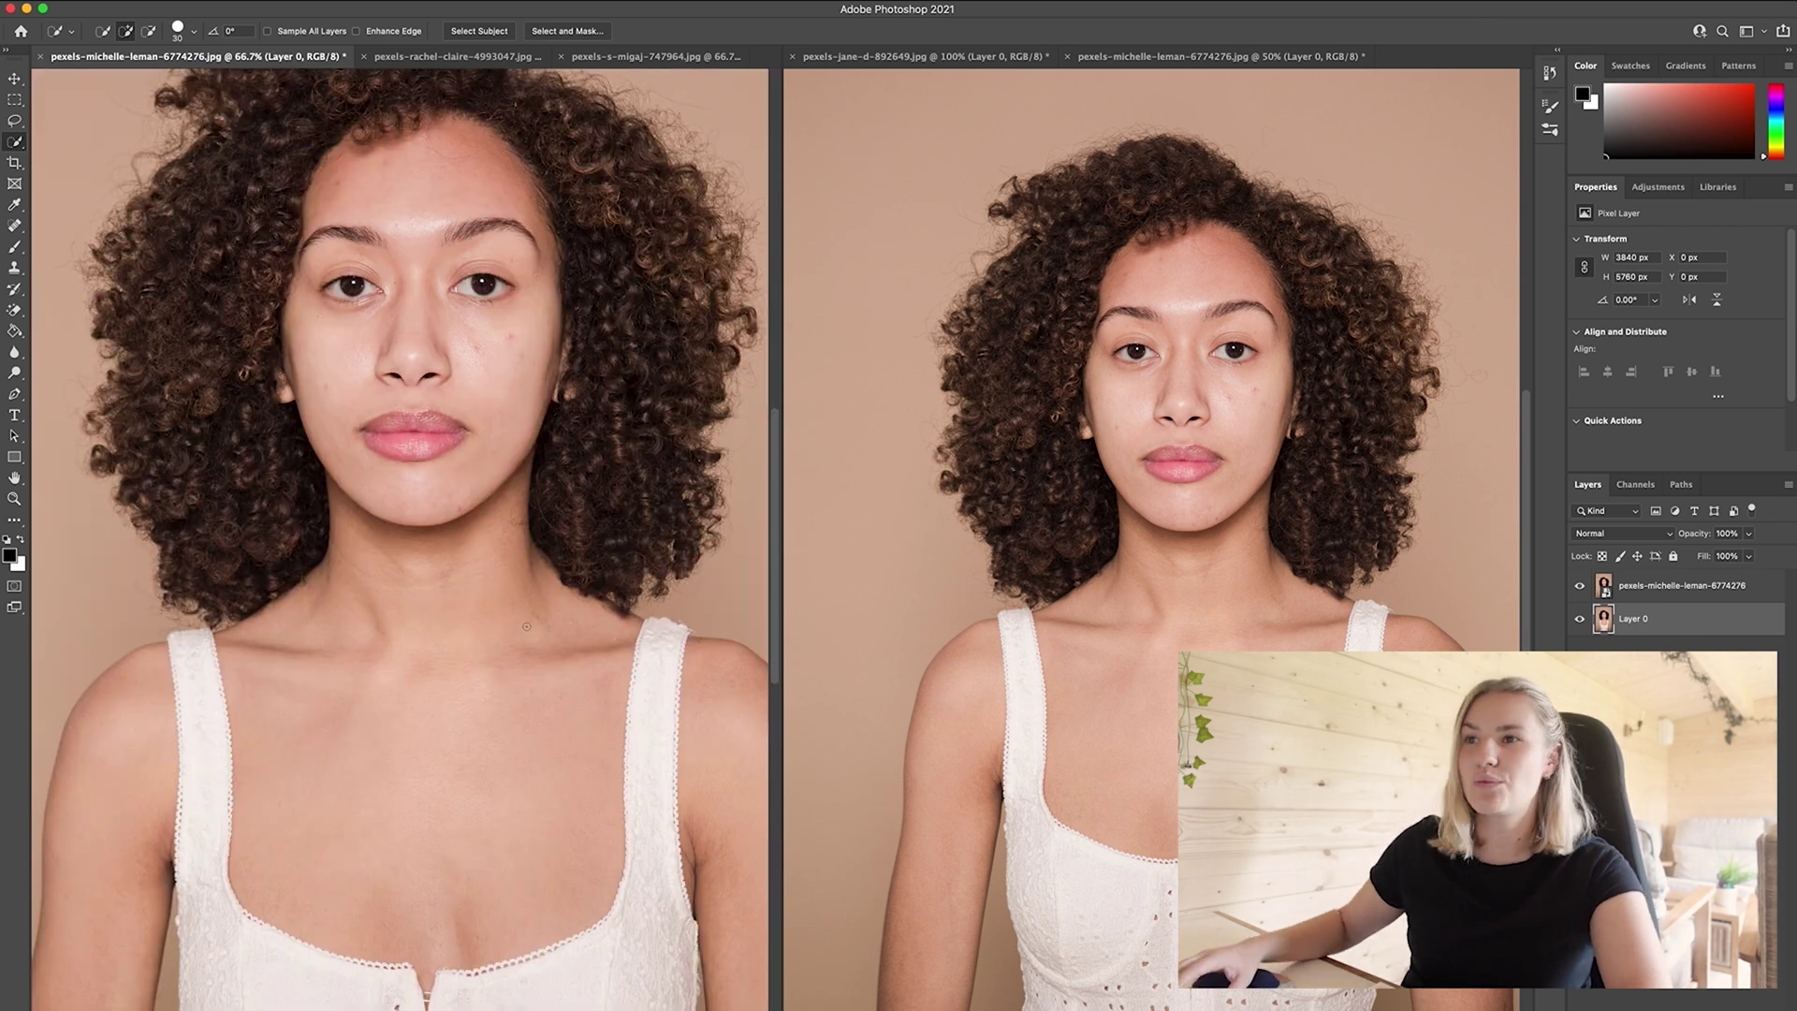
pyautogui.press('super+plus')
pyautogui.press('super+plus')
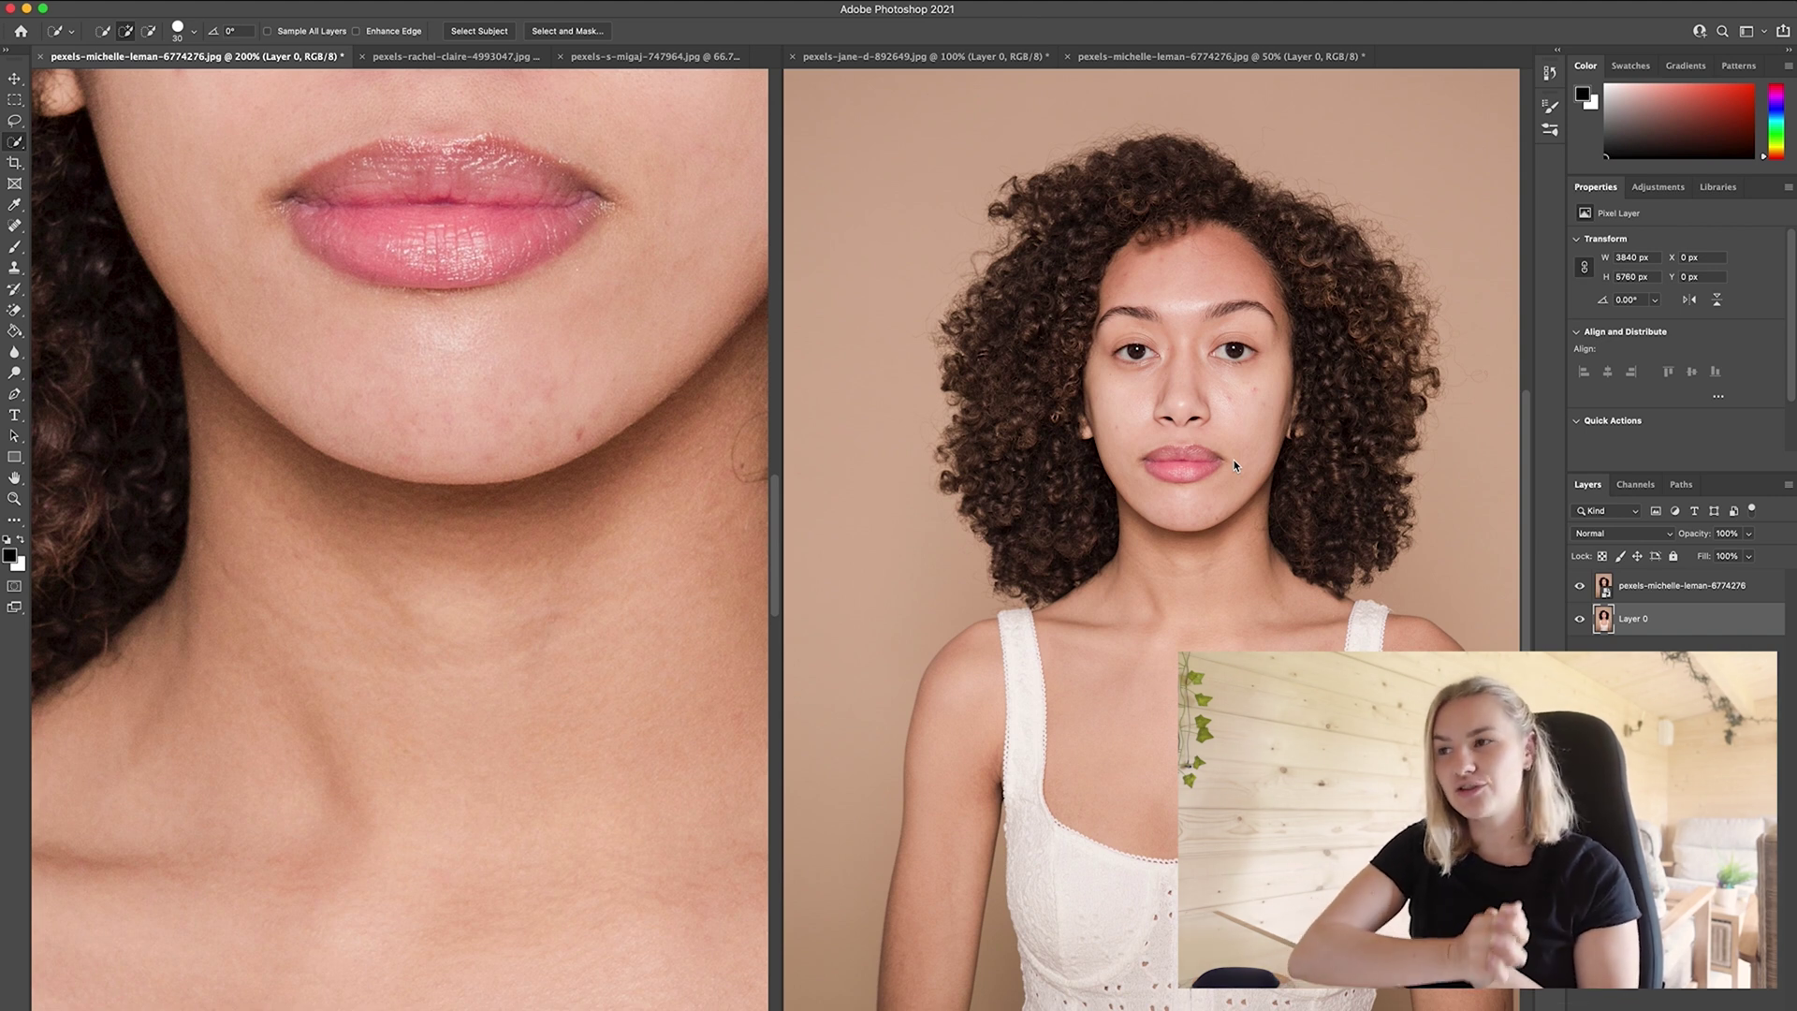
# Tile all four documents in a 4-up grid
pyautogui.click(421, 0)
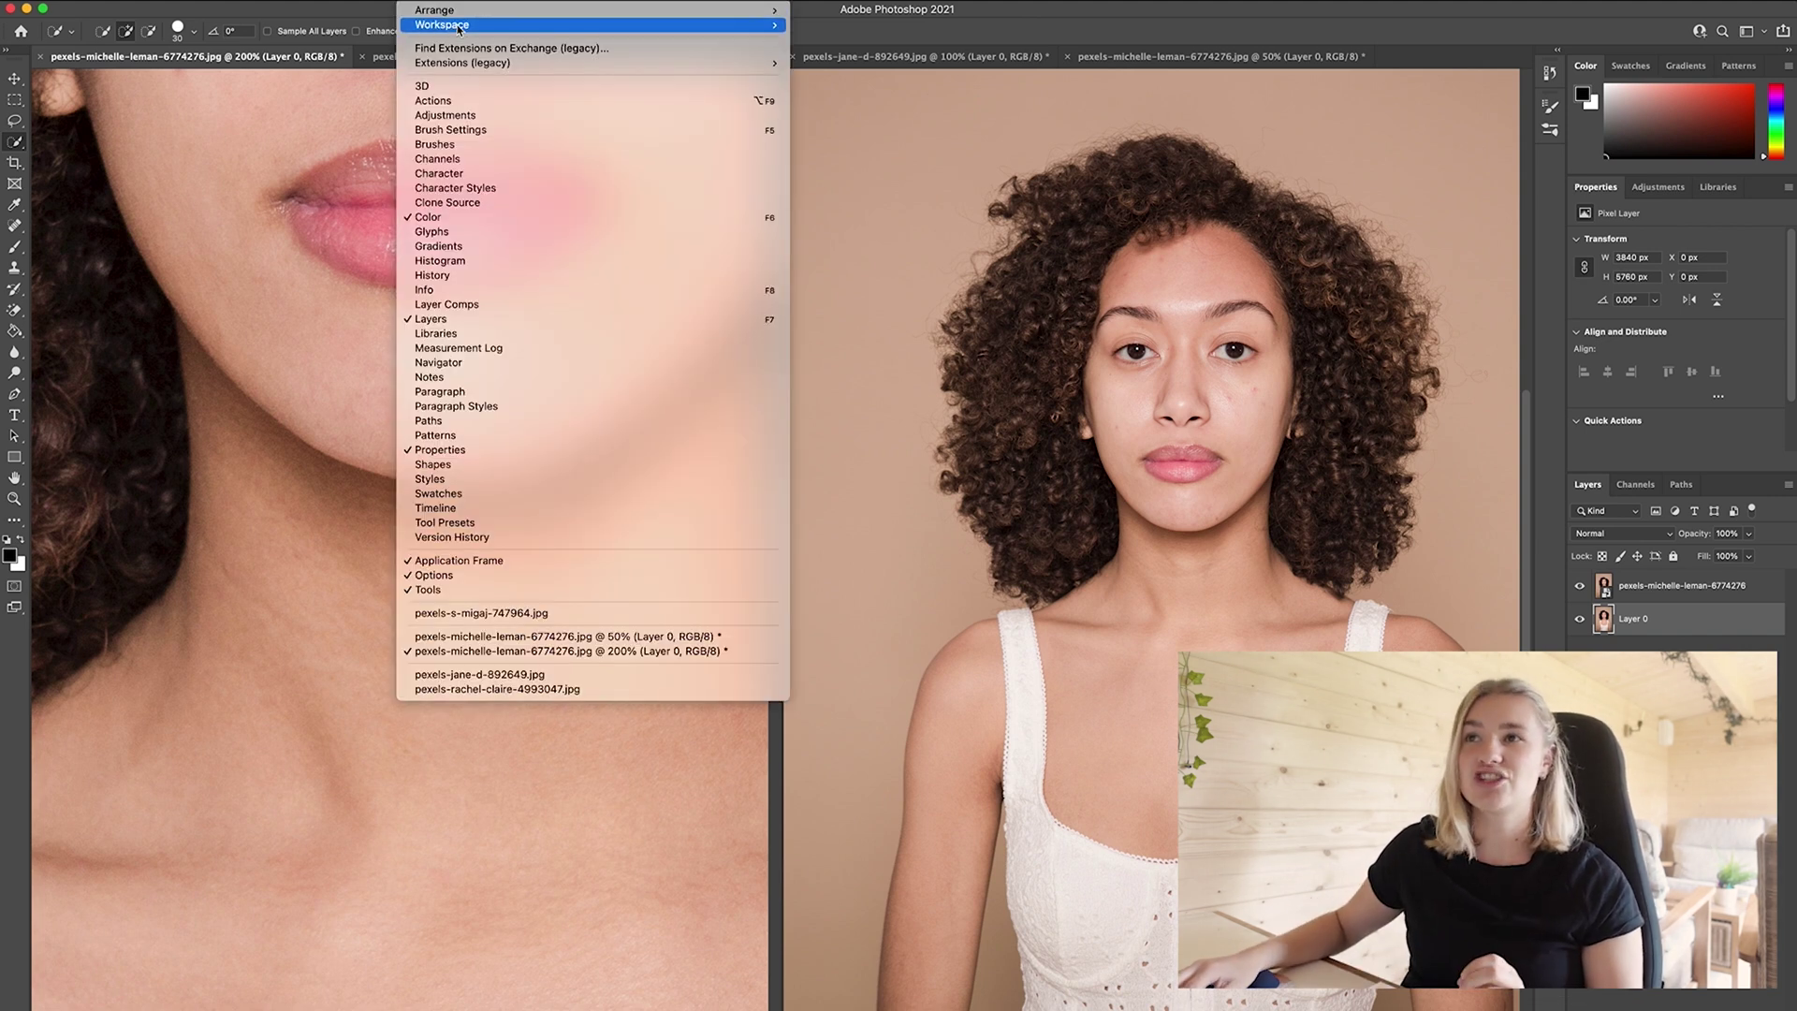
pyautogui.moveTo(606, 24)
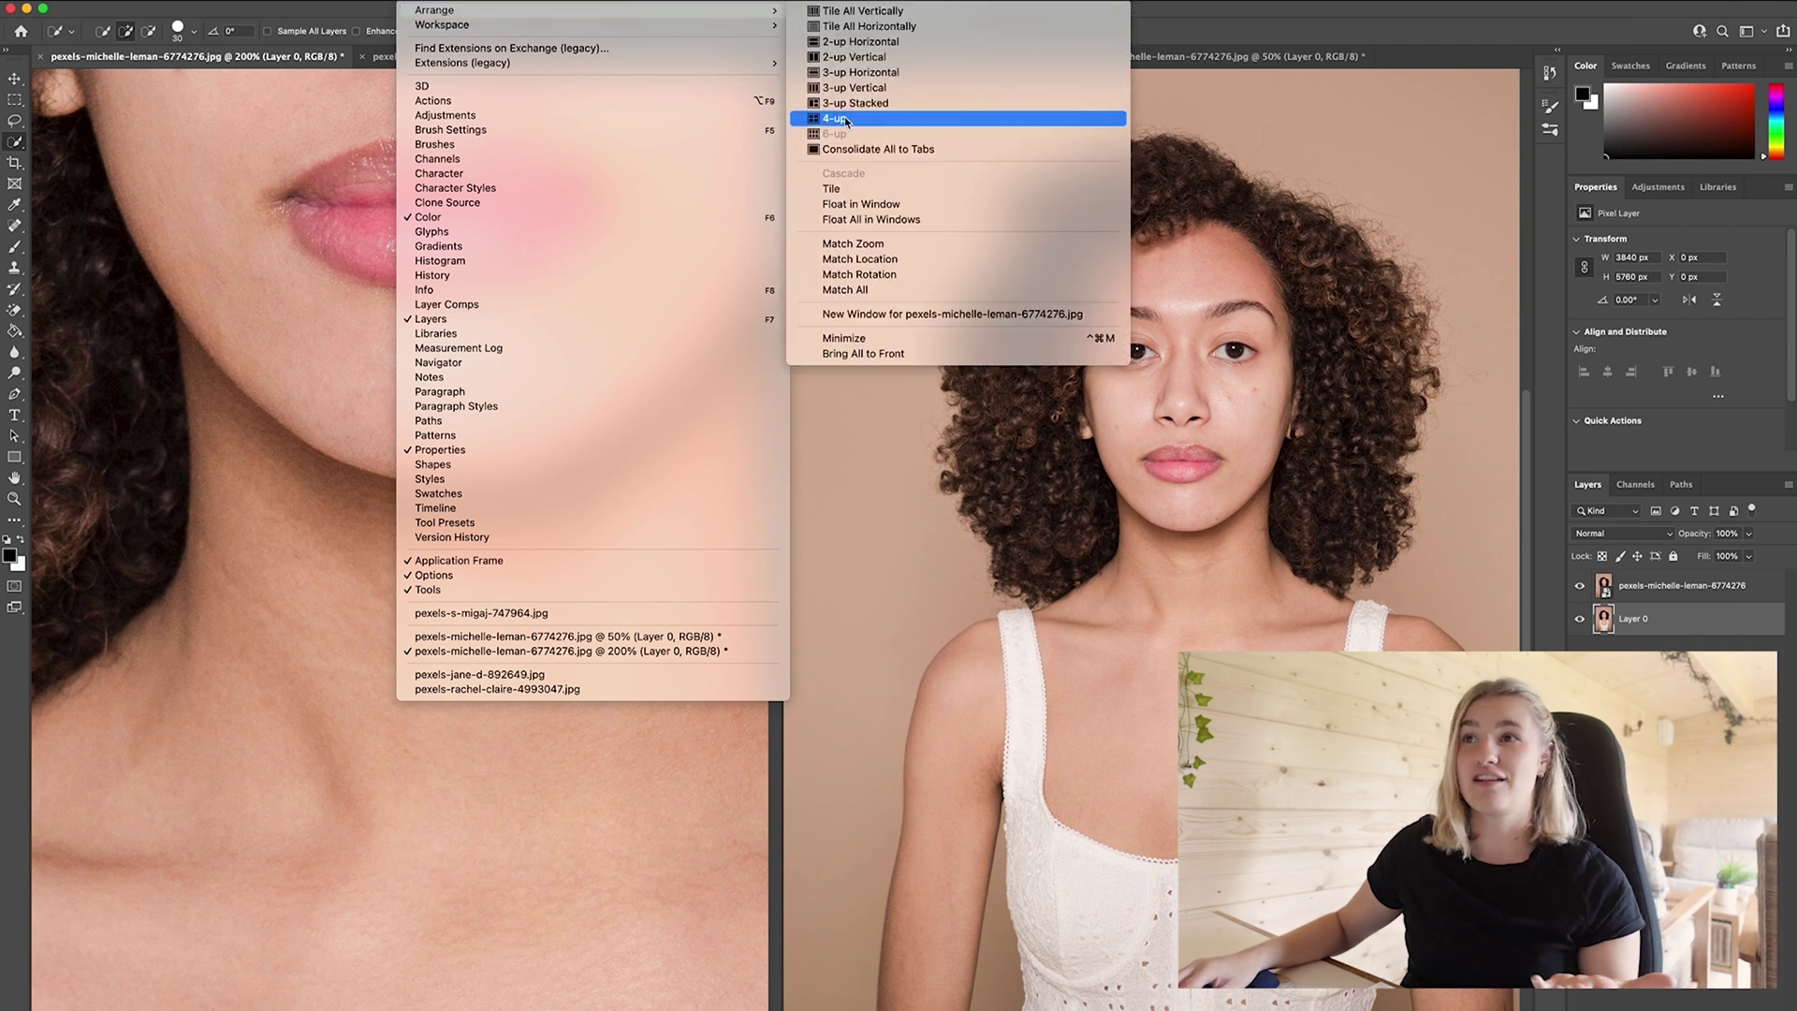
pyautogui.click(844, 112)
pyautogui.scroll(-3, 1149, 655)
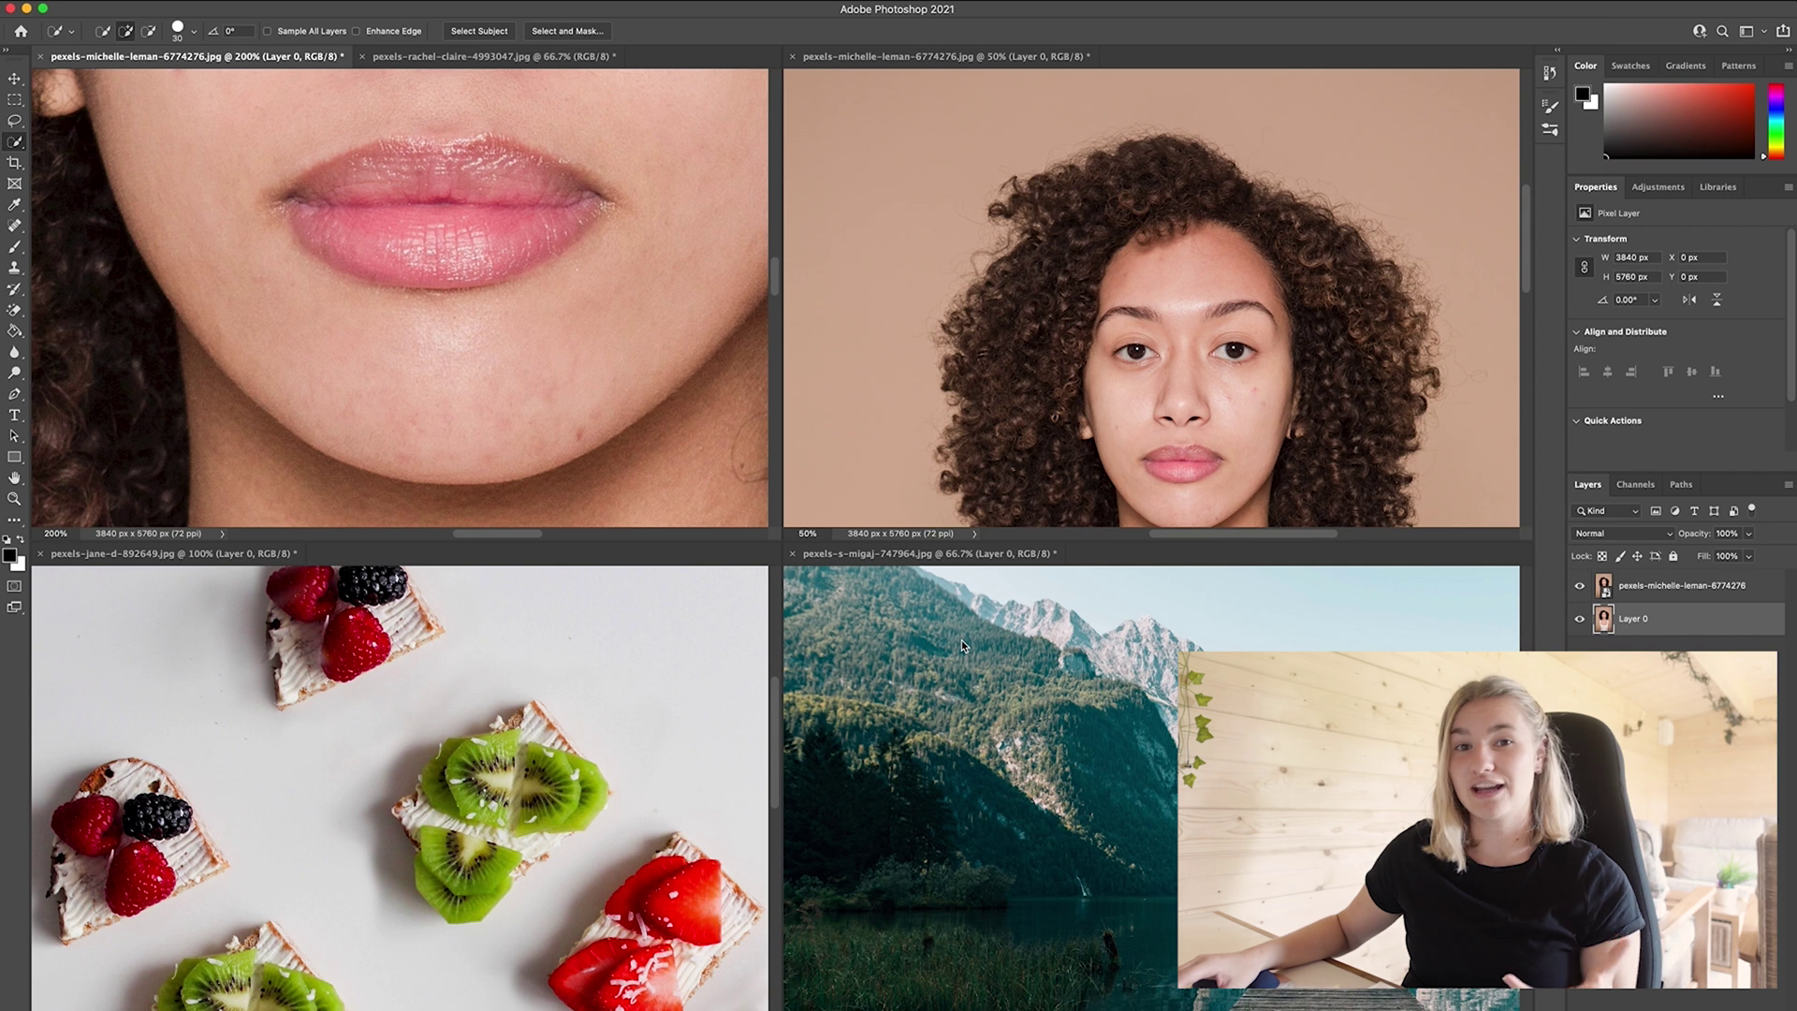